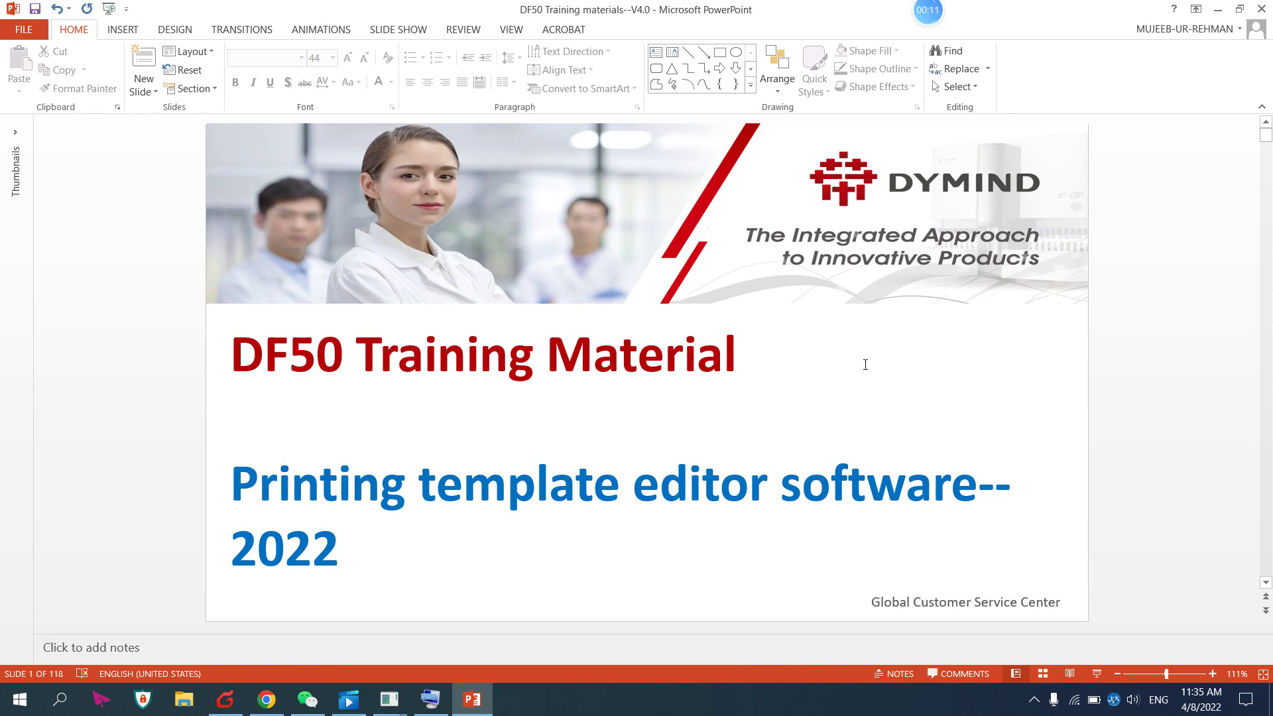
Open DmEmbeddedAnalyzer's Print Settings under Setup, showing the 241-2 report template
click(445, 673)
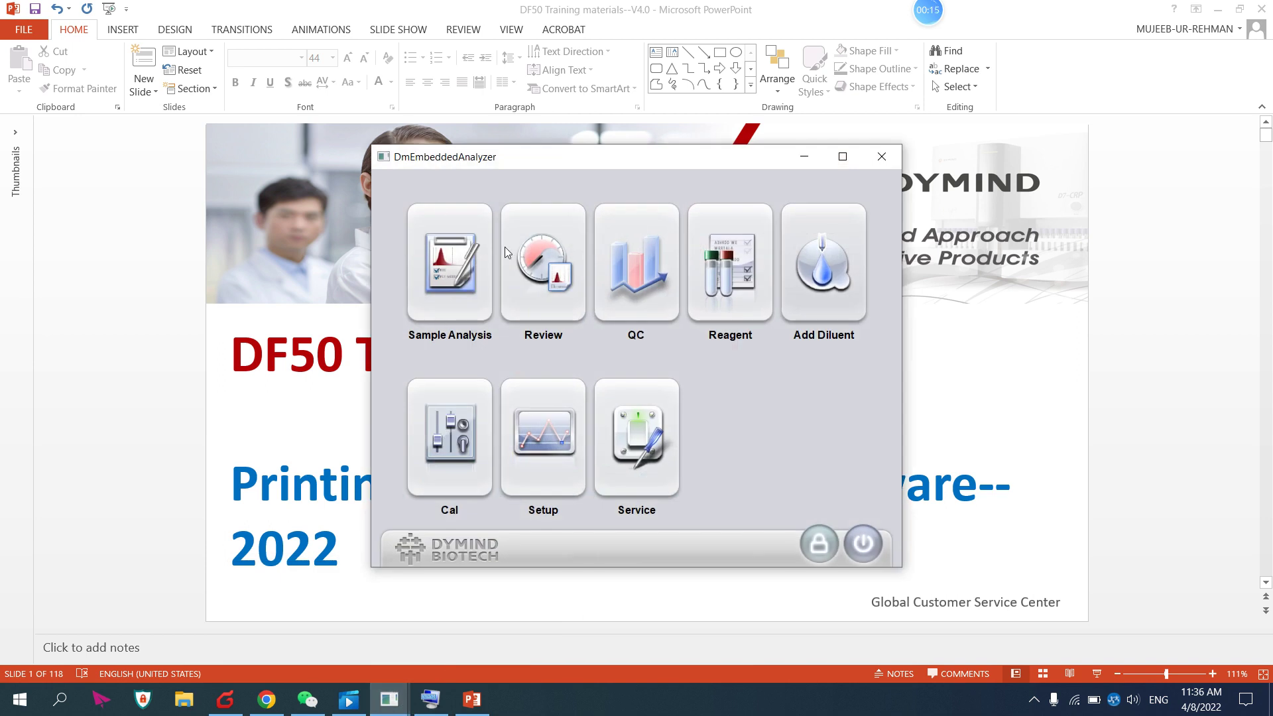
click(435, 262)
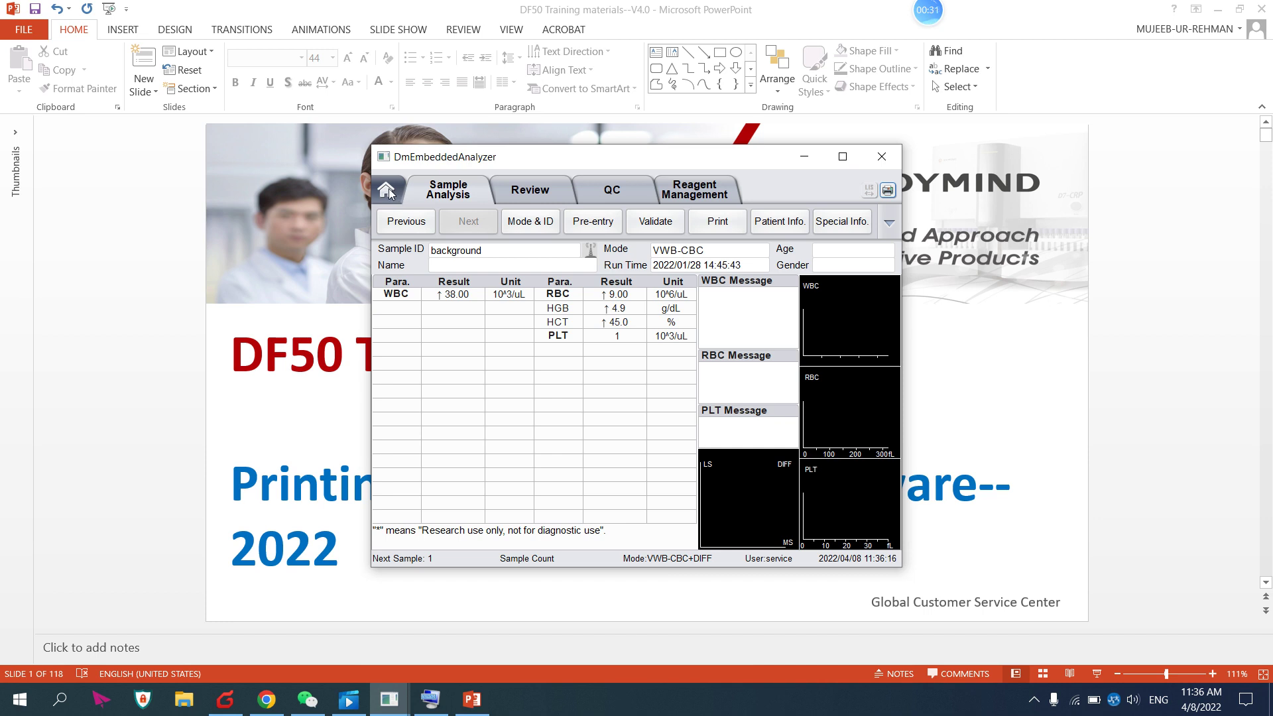
click(386, 190)
click(551, 453)
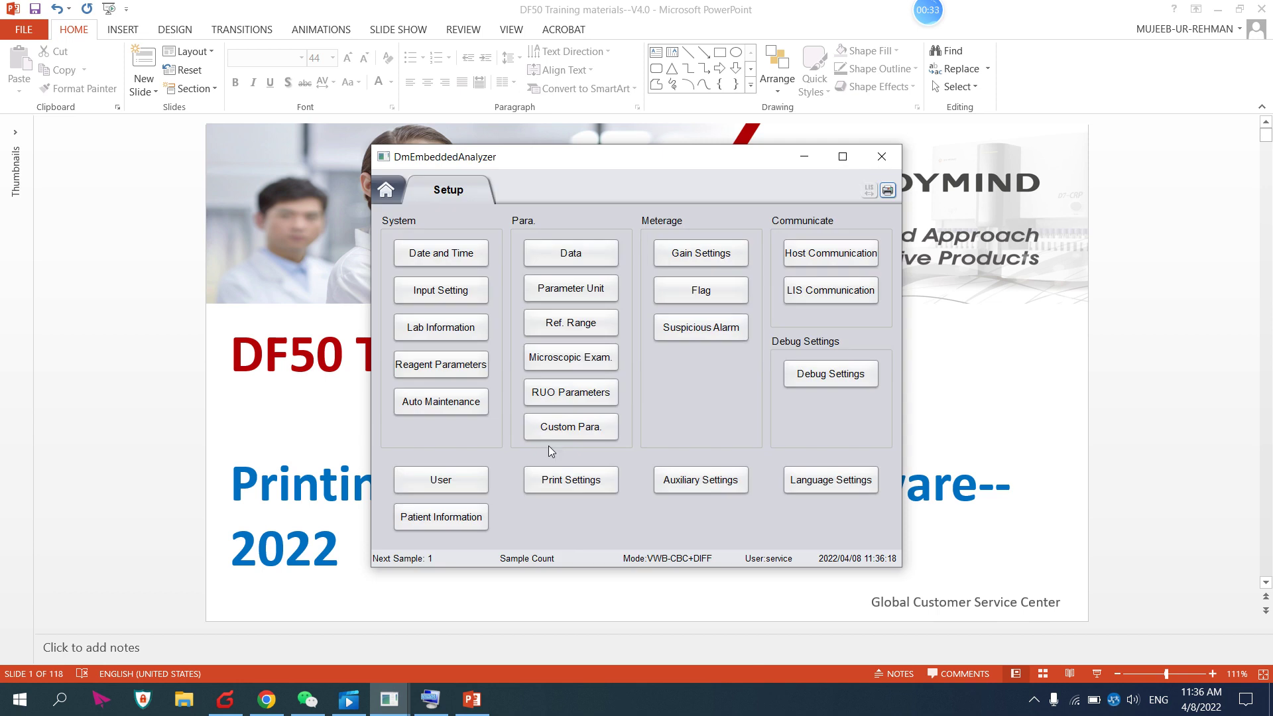
click(570, 488)
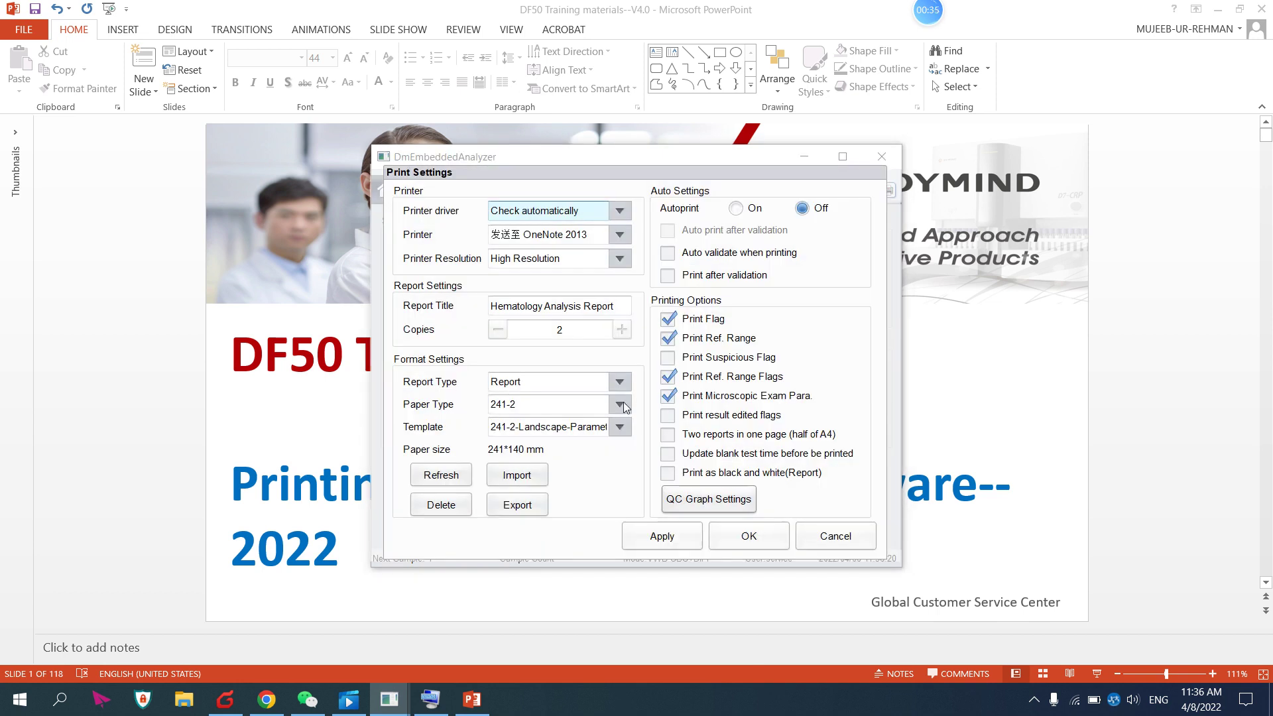
Export the 241-2 template to D: as FullResult_Histogram_en-US_241_2.xml
click(621, 428)
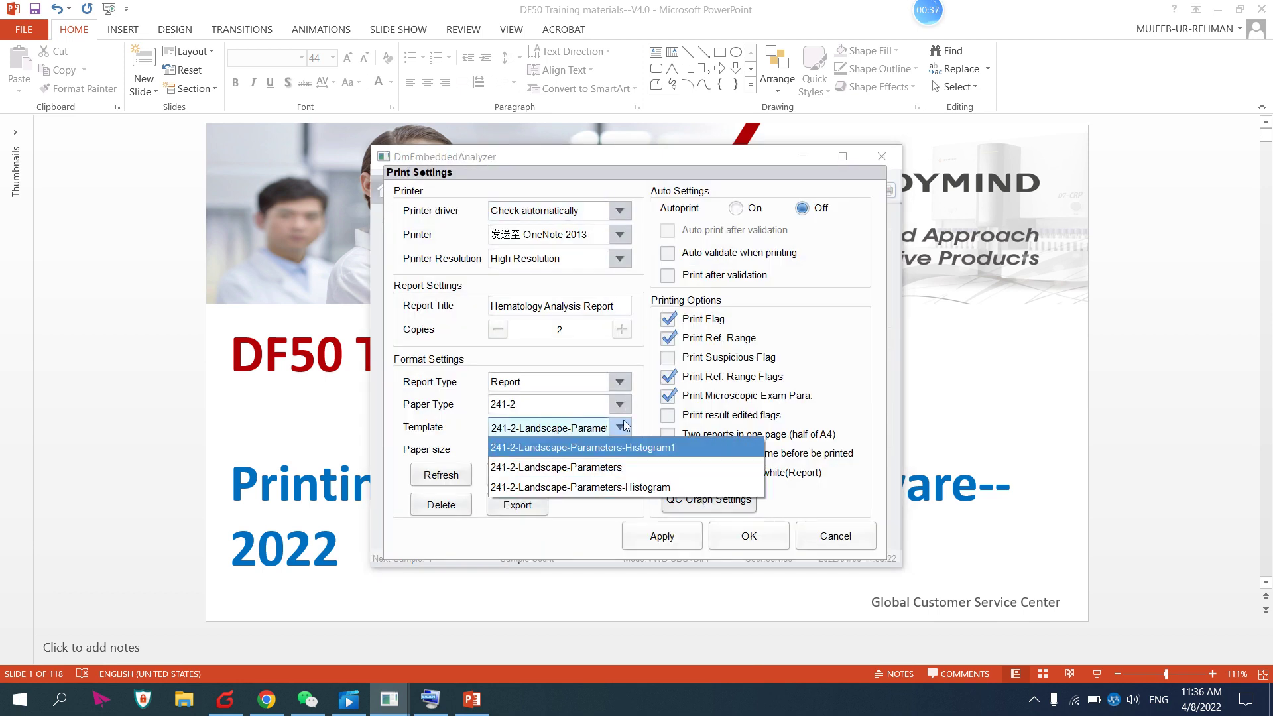
click(623, 428)
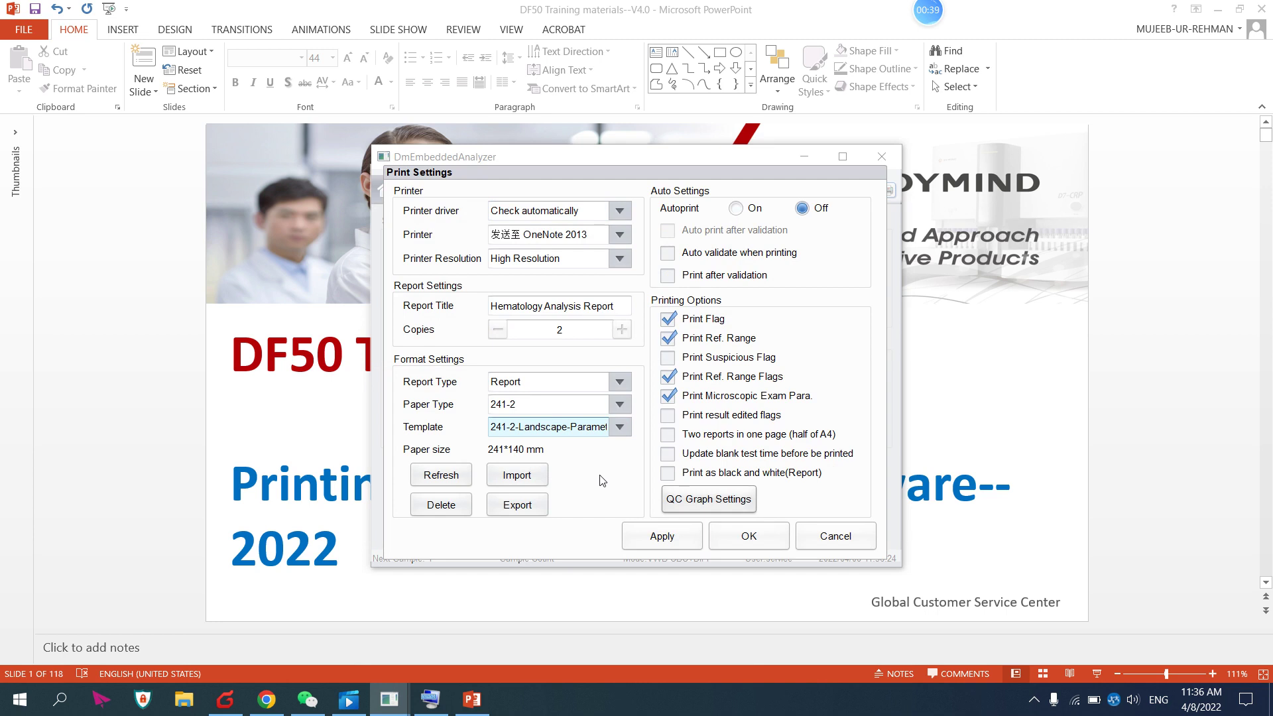
click(517, 505)
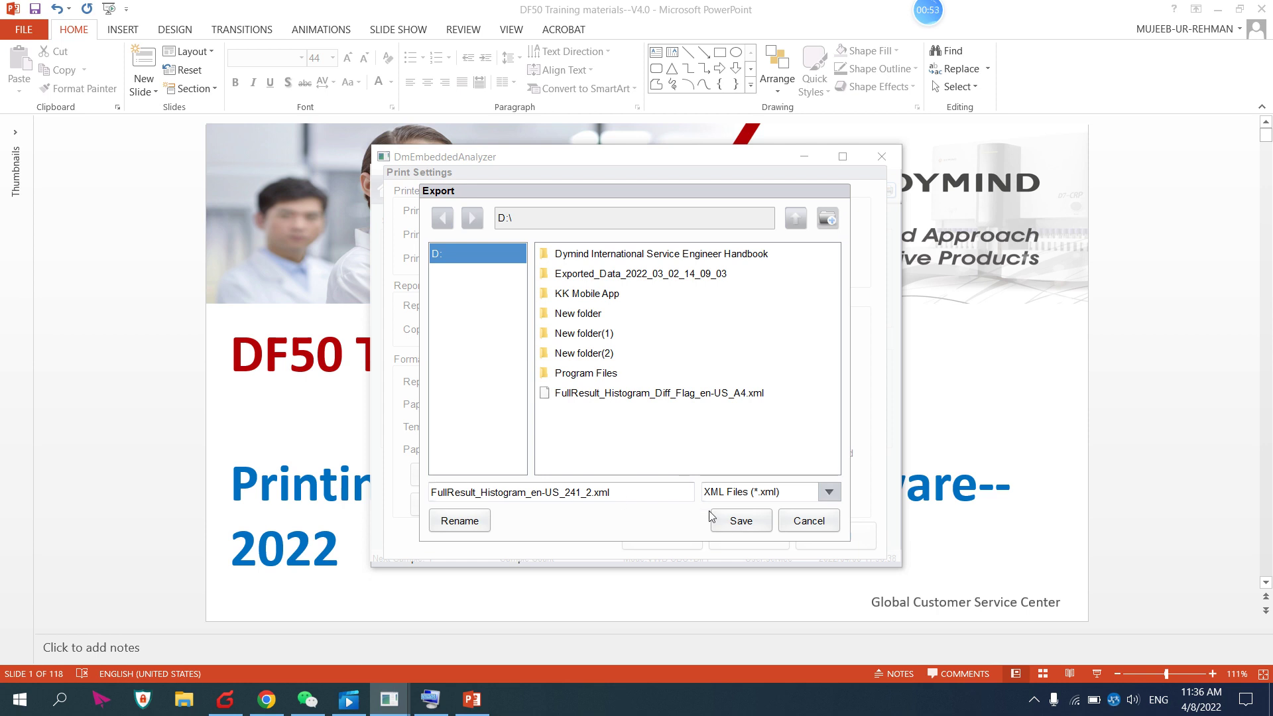
click(734, 521)
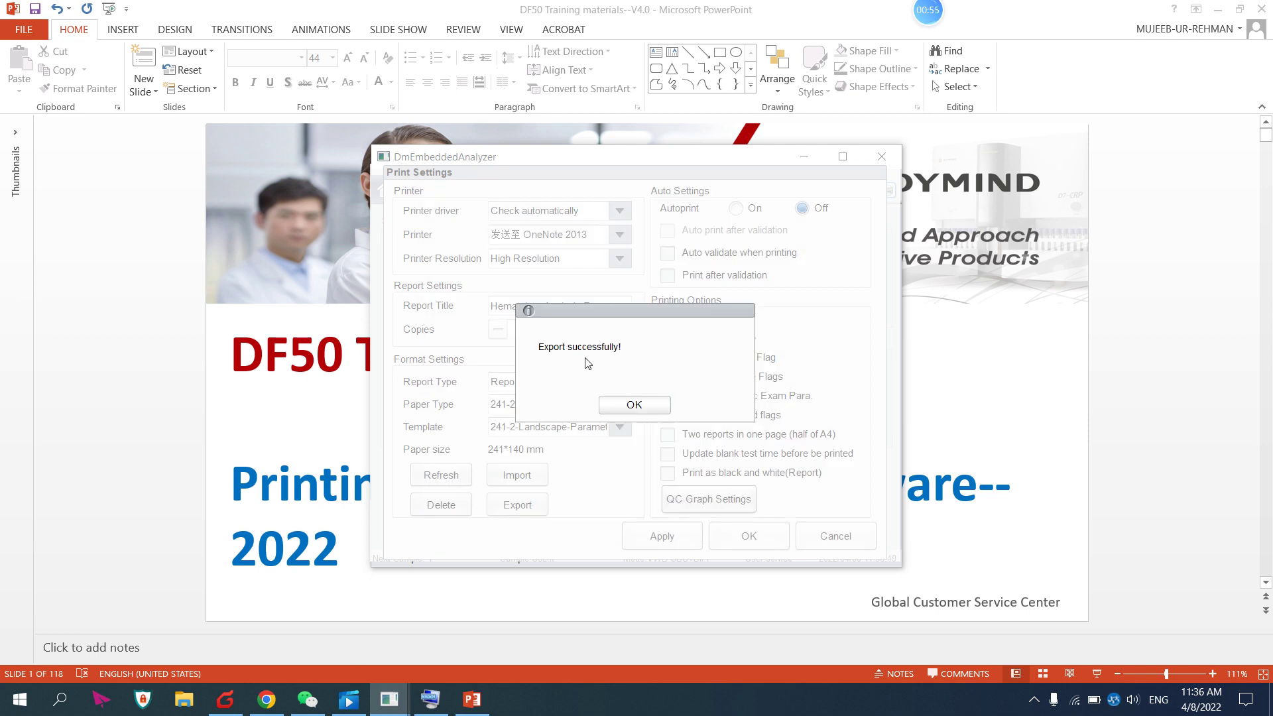
click(630, 405)
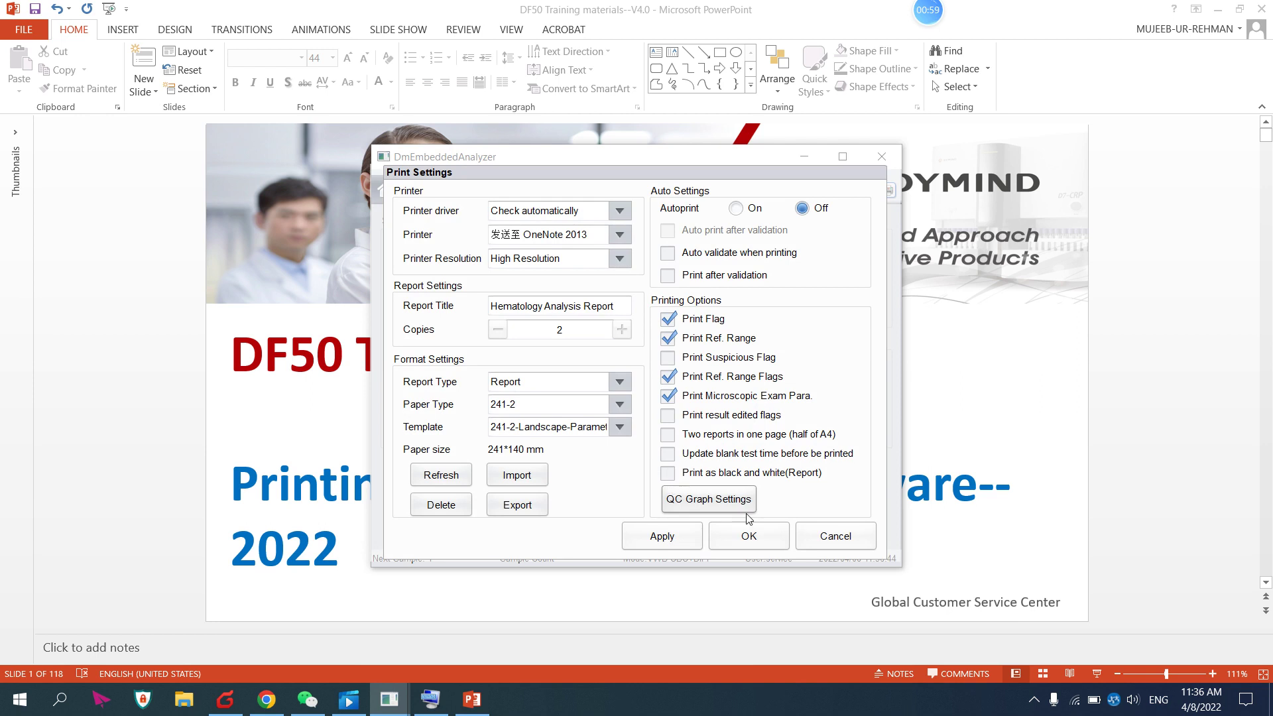
Close Print Settings, minimize the analyzer and switch to the file server in Chrome
click(747, 539)
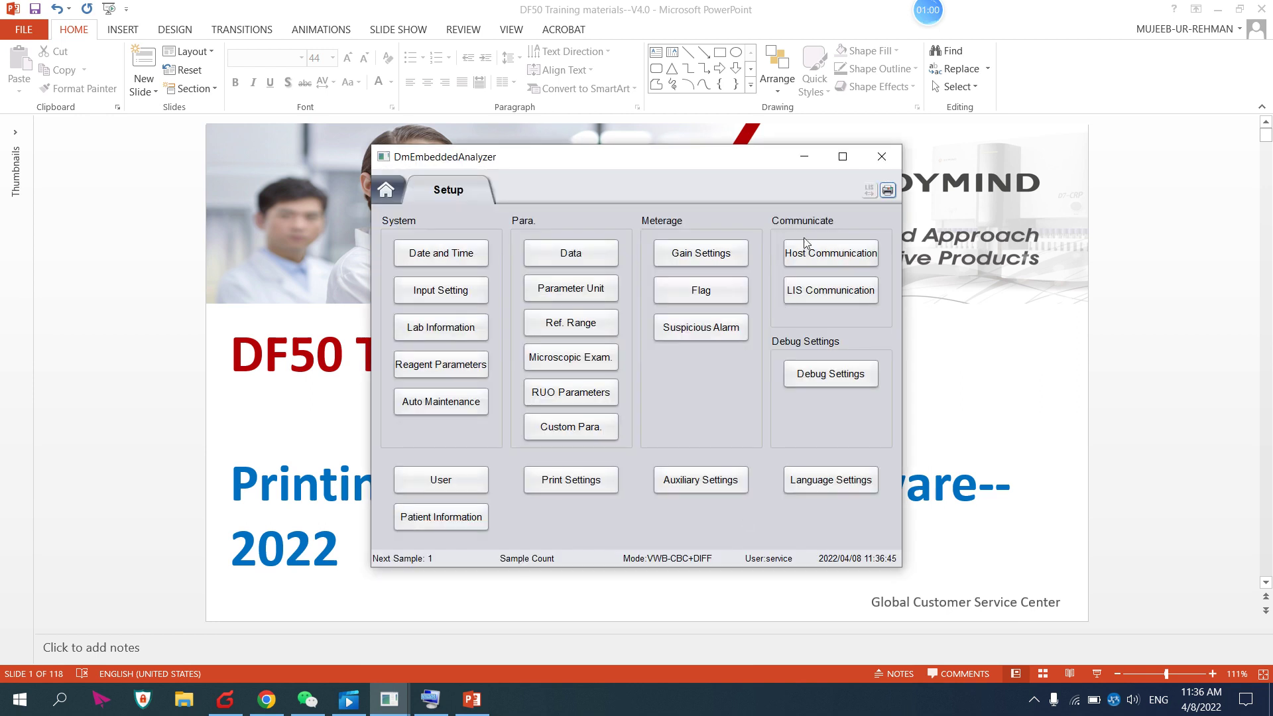
click(804, 158)
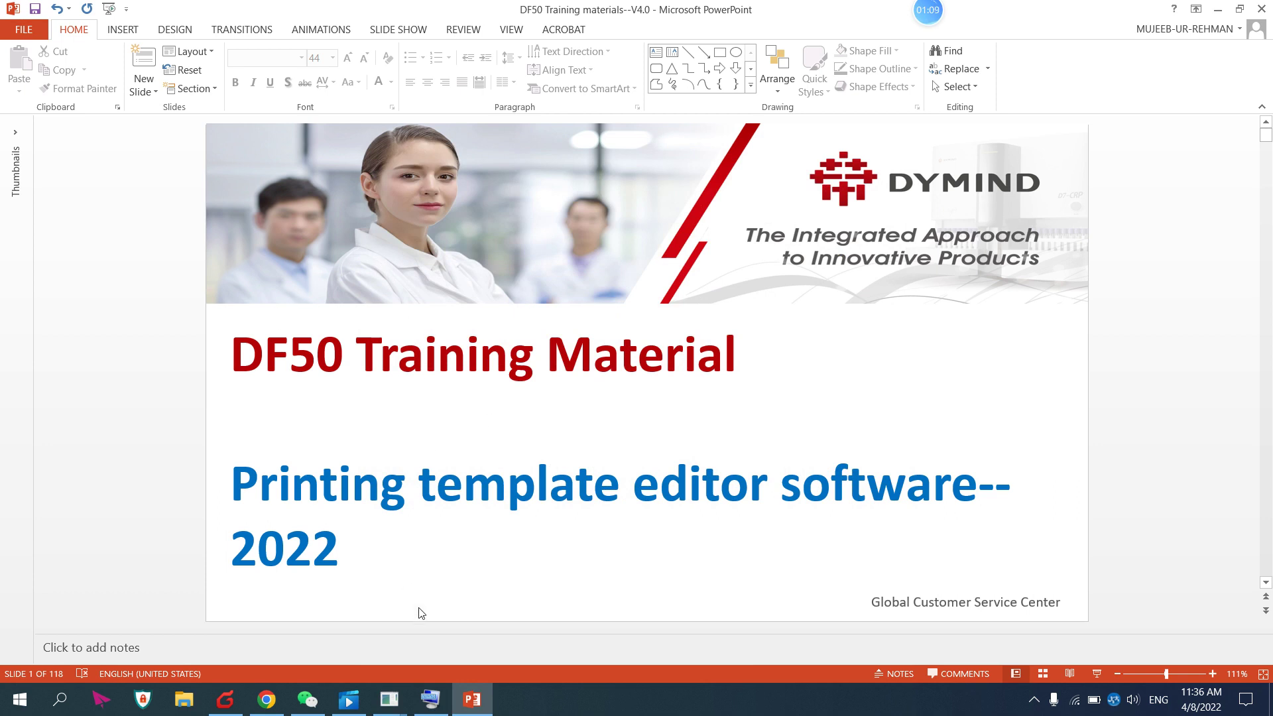
click(266, 700)
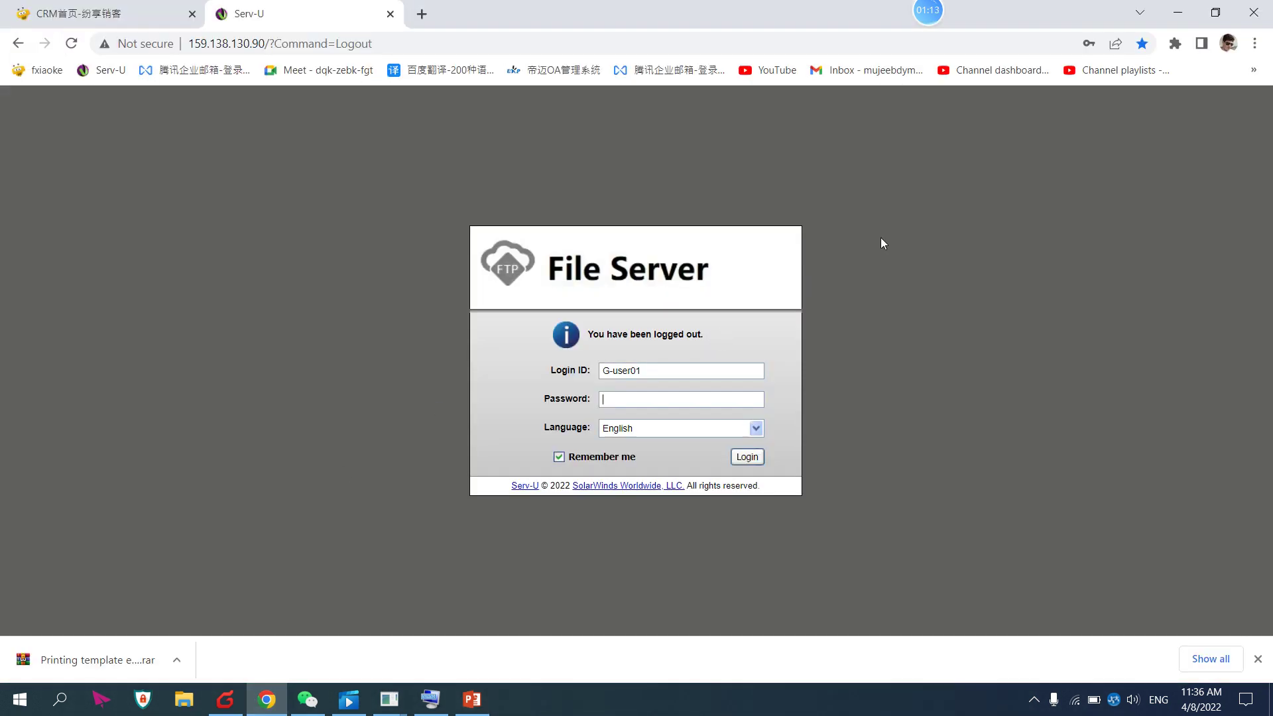
Log in to the Serv-U File Server with the saved login
click(661, 369)
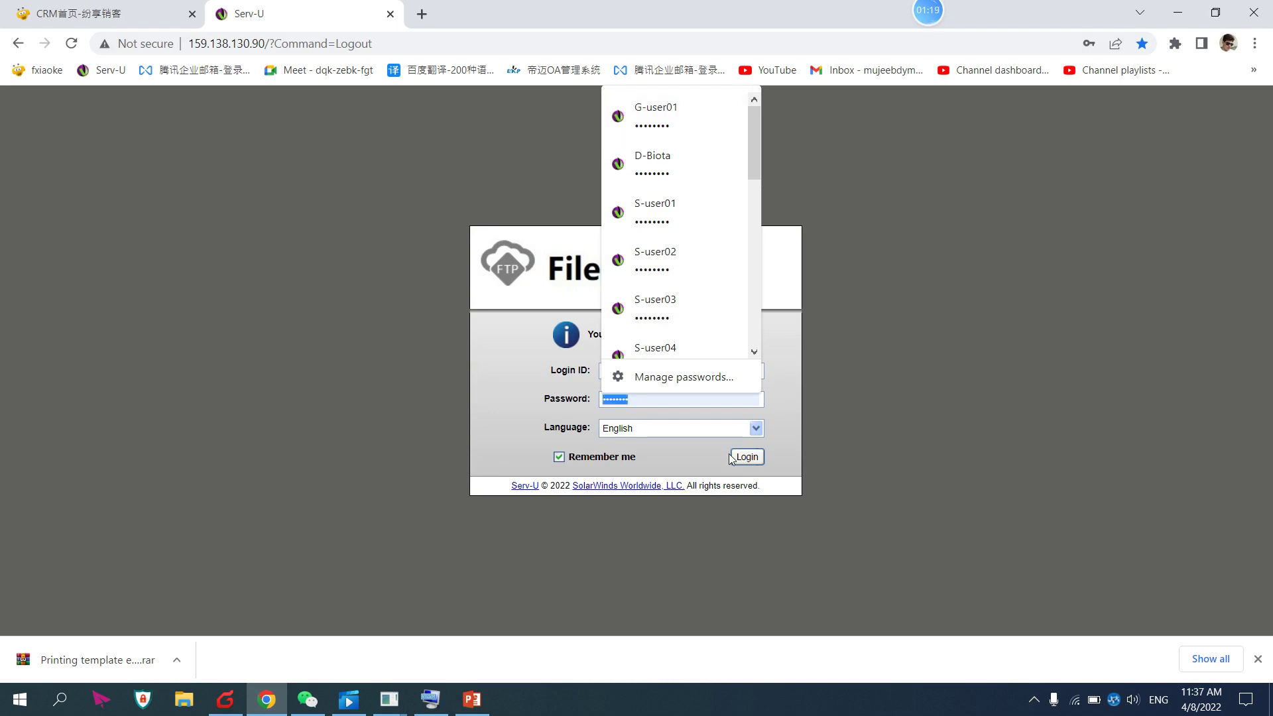
click(694, 468)
click(746, 456)
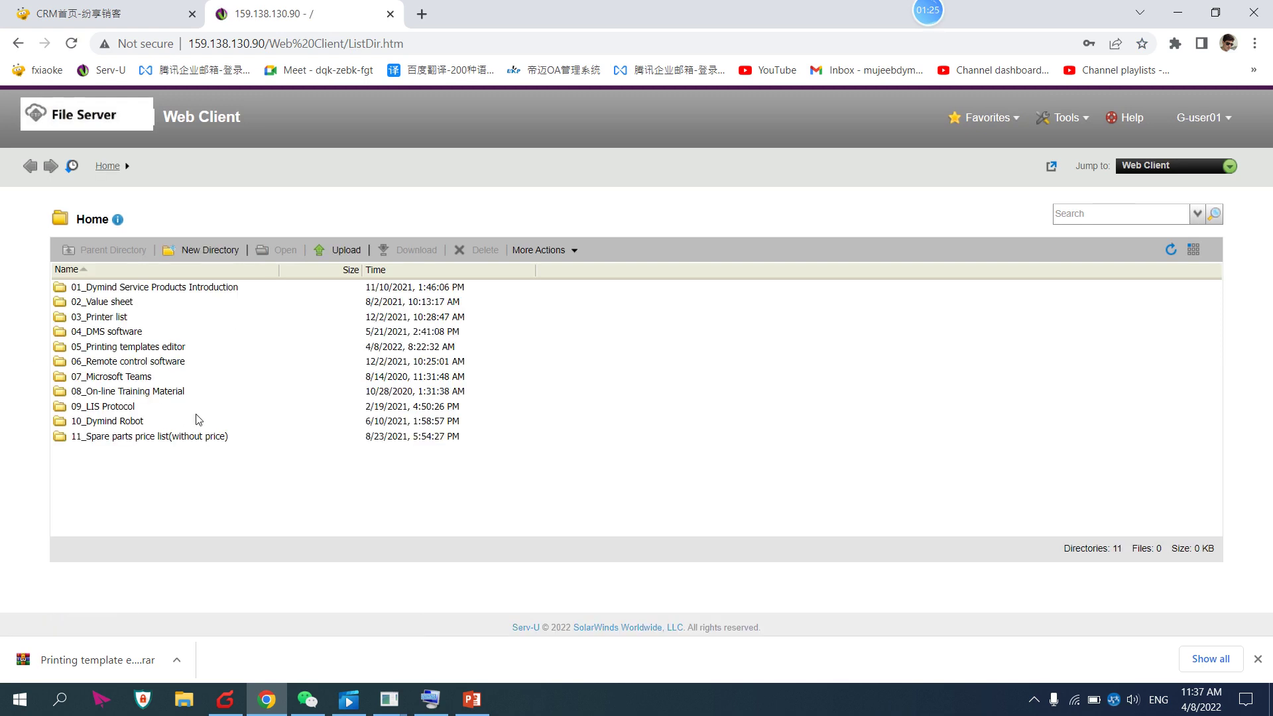
Open the 05_Printing templates editor folder, then bring up File Explorer
click(119, 346)
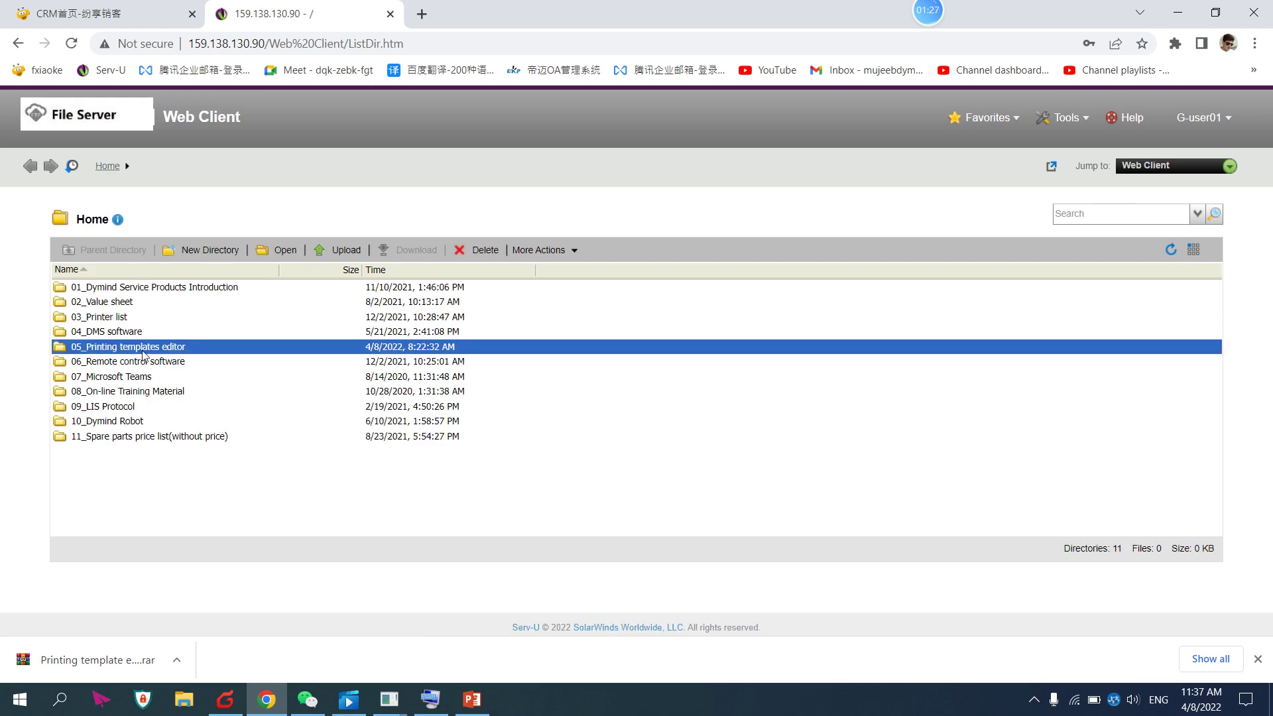
double_click(189, 350)
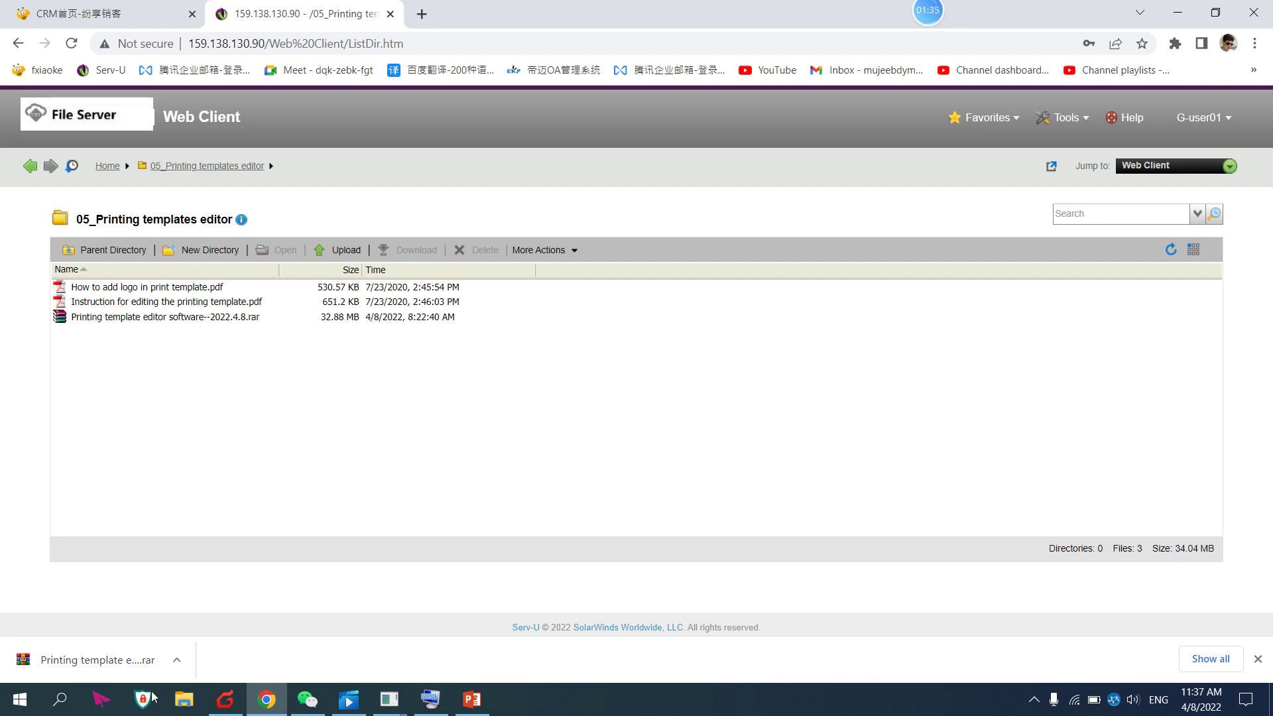
click(175, 711)
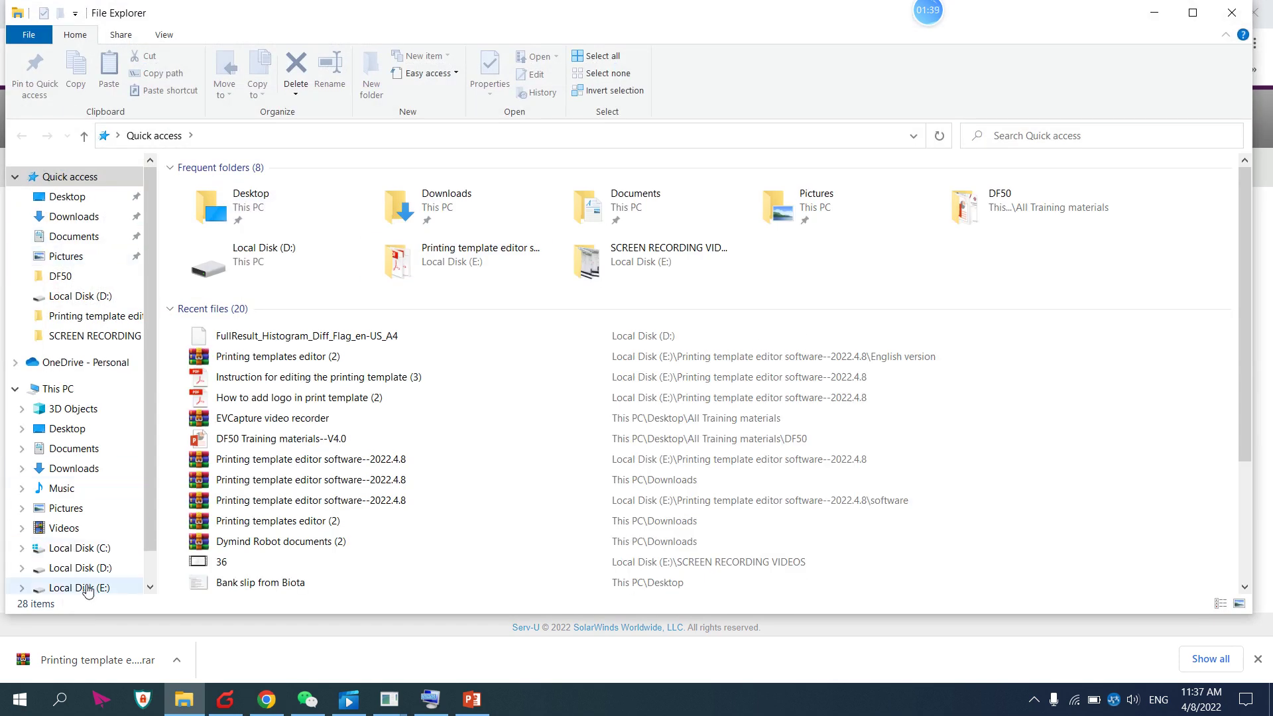
Open the How to add logo in print template (2) PDF from E:'s Printing template editor software folder
click(83, 588)
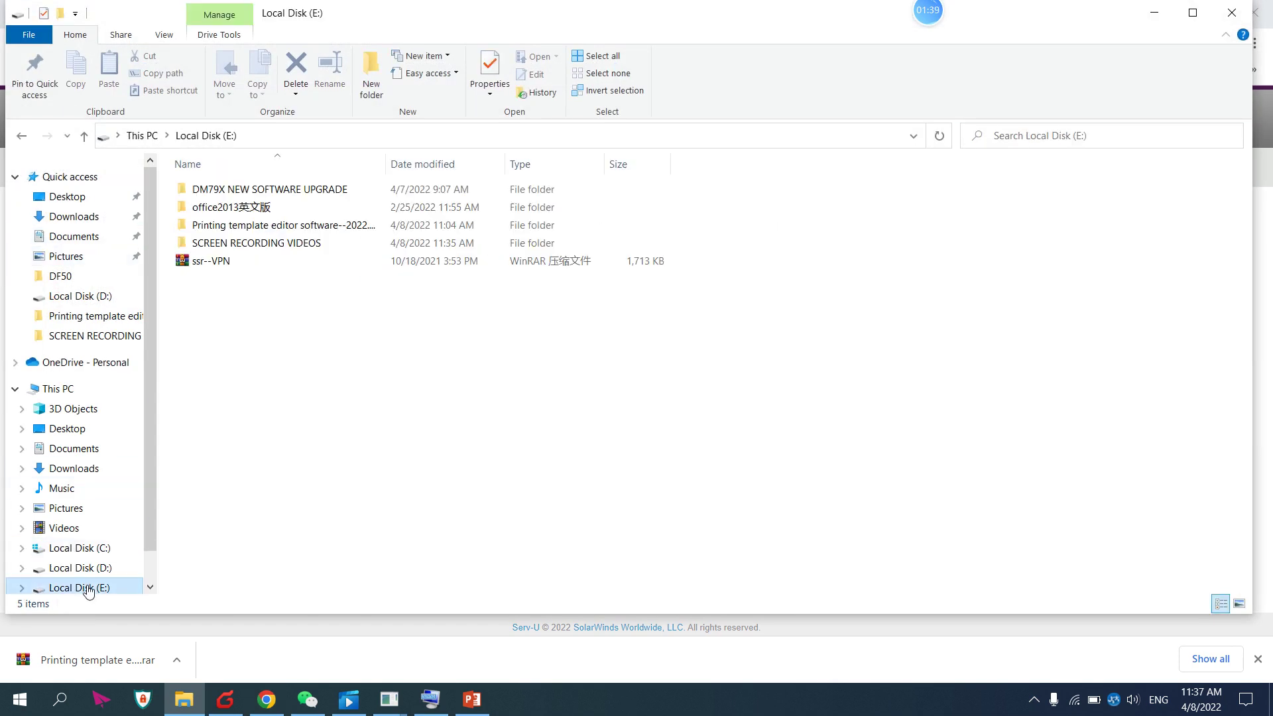
double_click(212, 228)
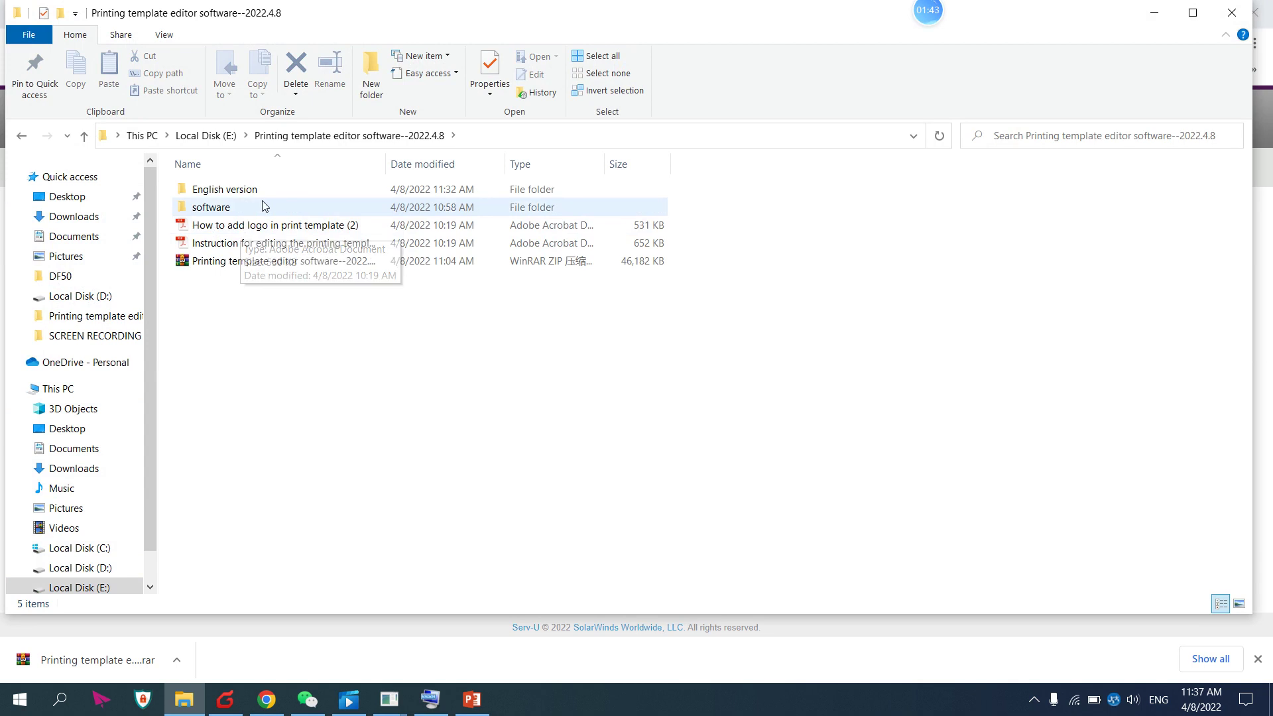
double_click(268, 225)
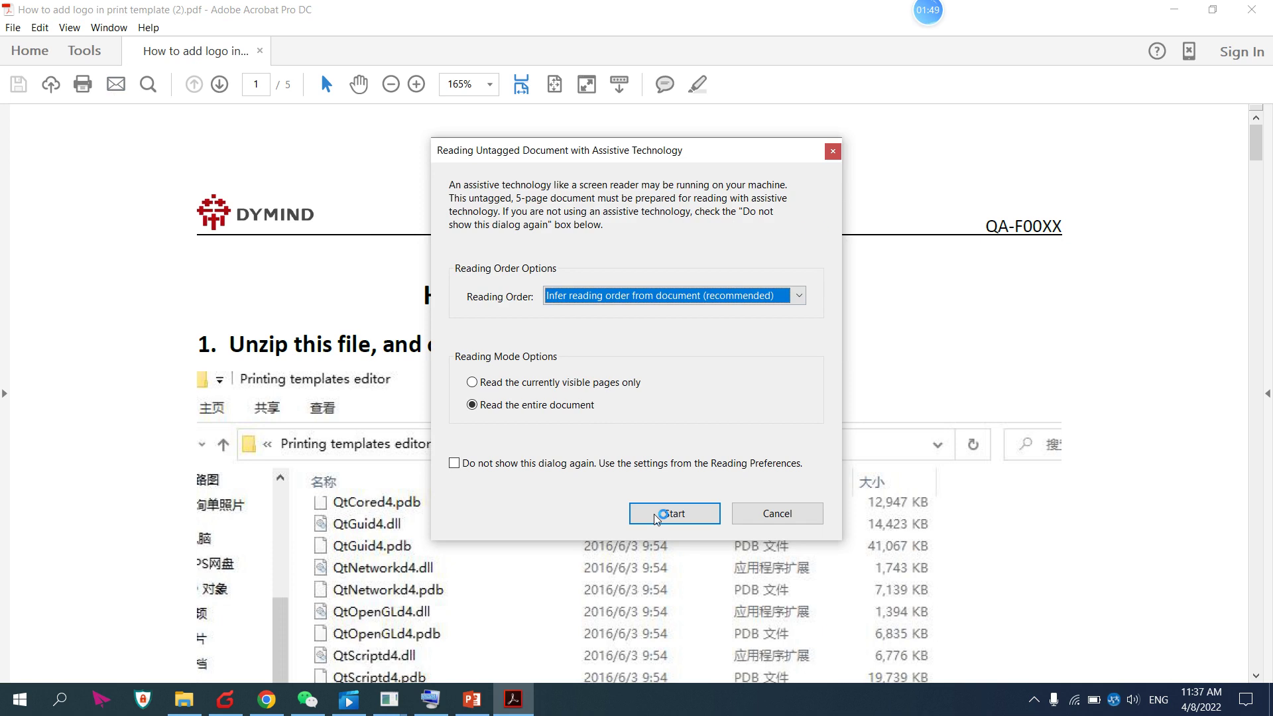
Read through the logo guide PDF and close it
click(777, 513)
scroll(419, 427, down, 6)
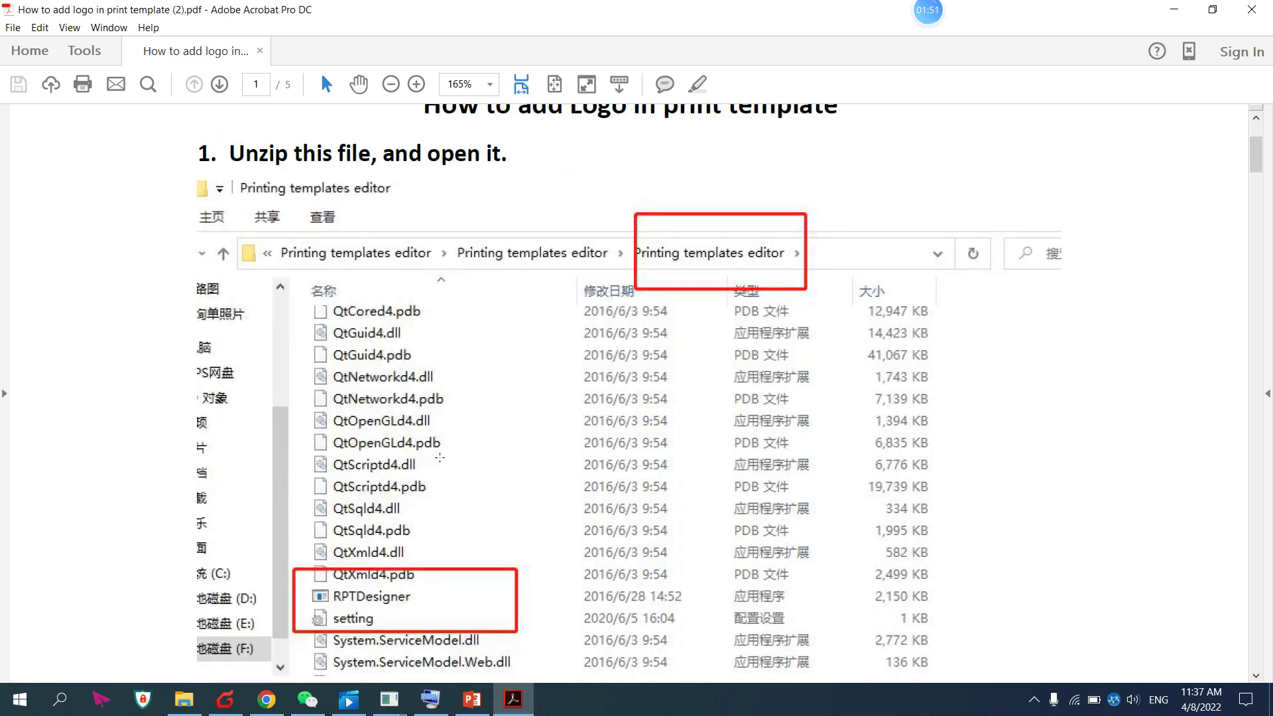
click(1251, 9)
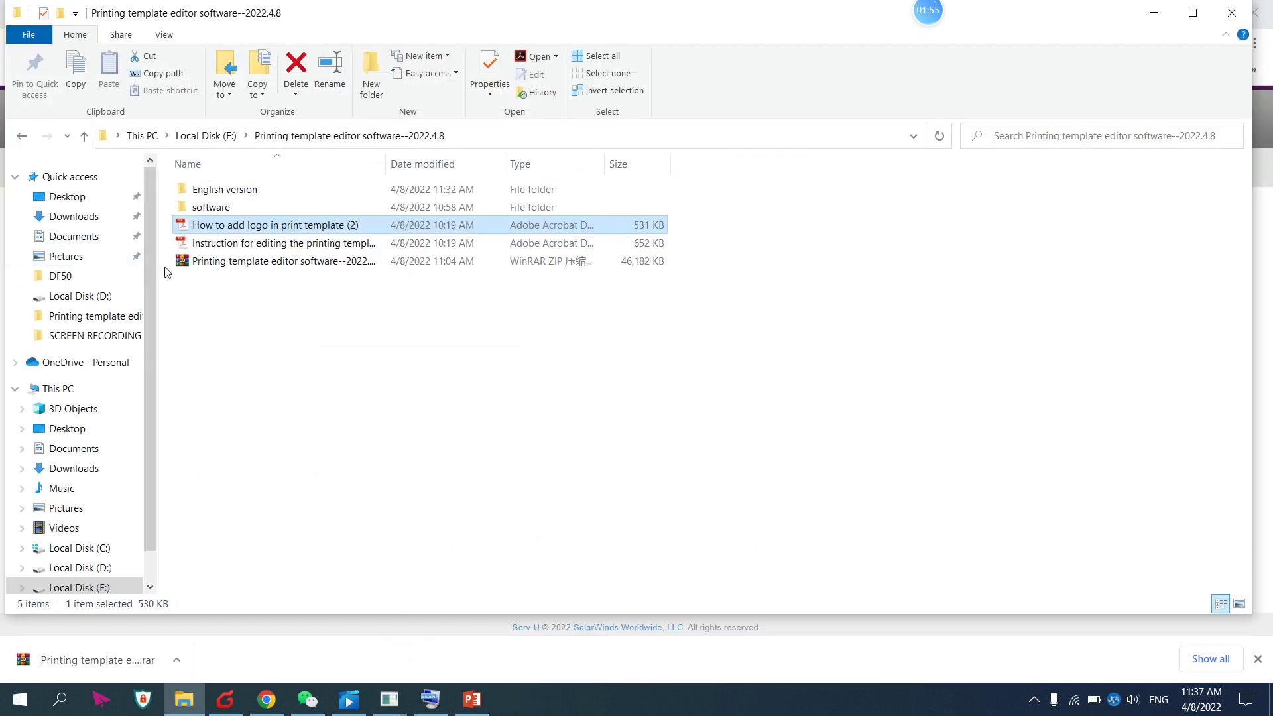
Open the Instruction for editing the printing template PDF, review it, and close Acrobat
click(245, 243)
double_click(245, 242)
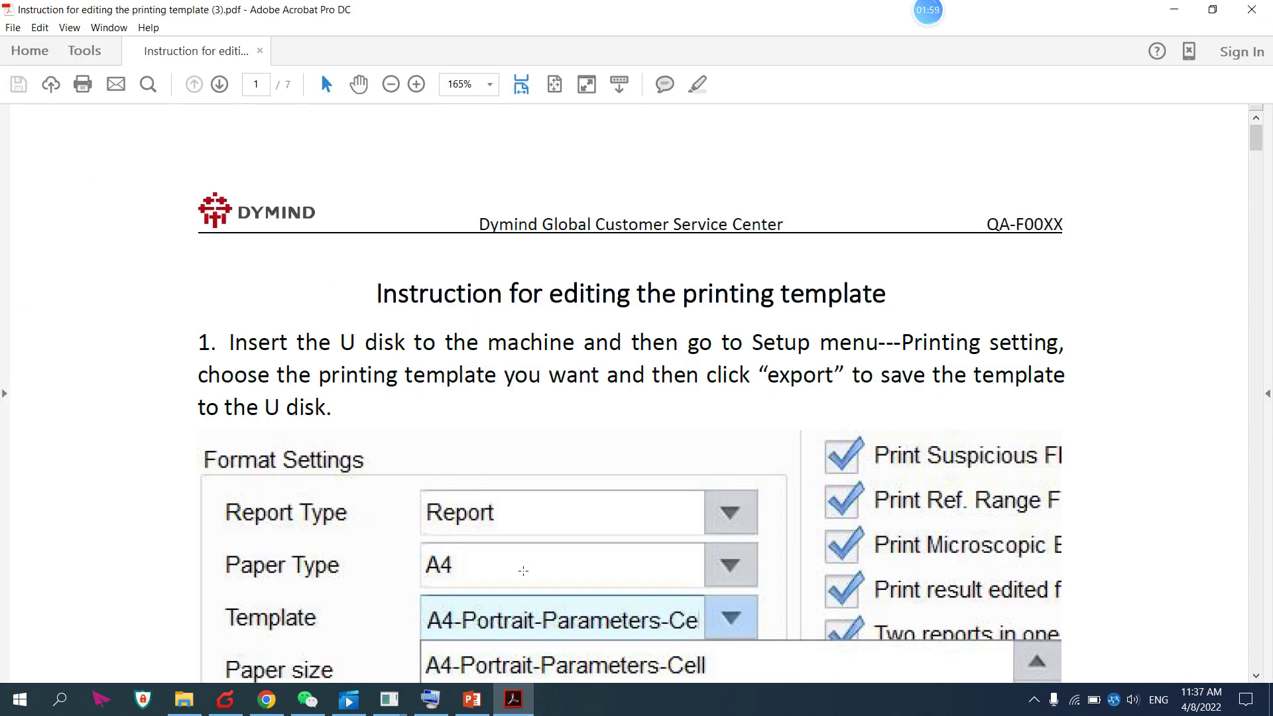
click(751, 512)
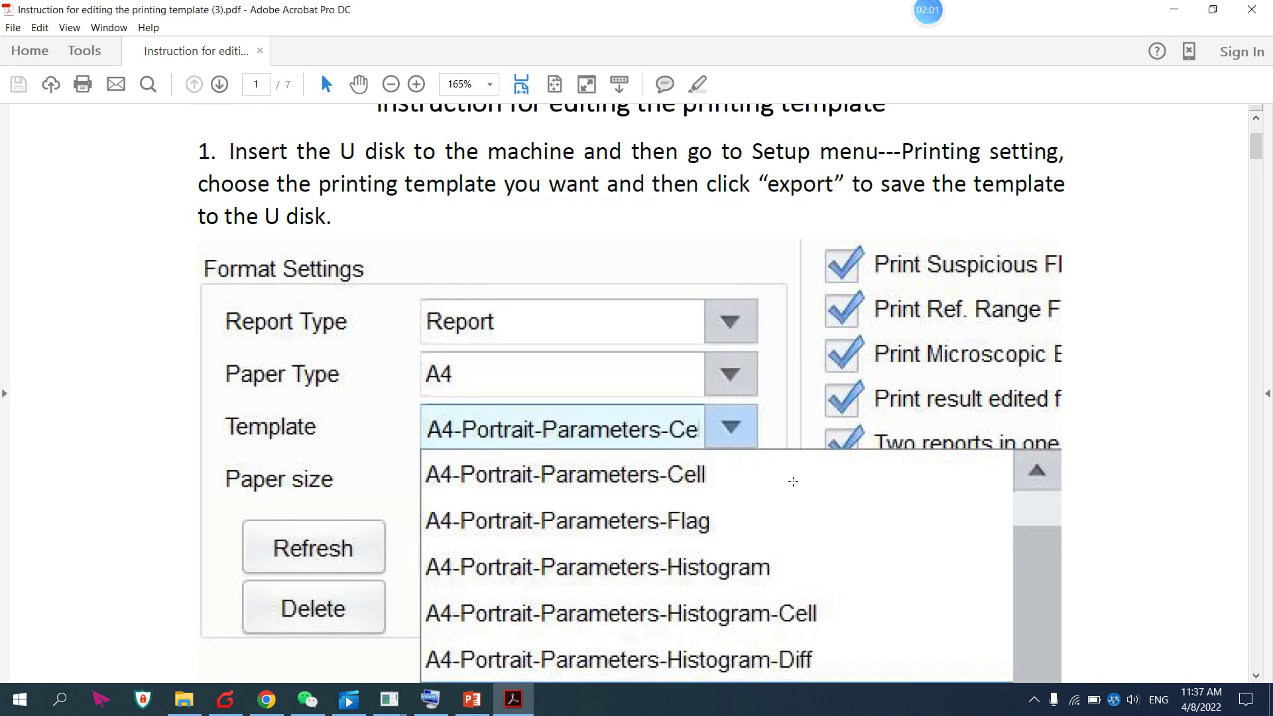
click(1251, 9)
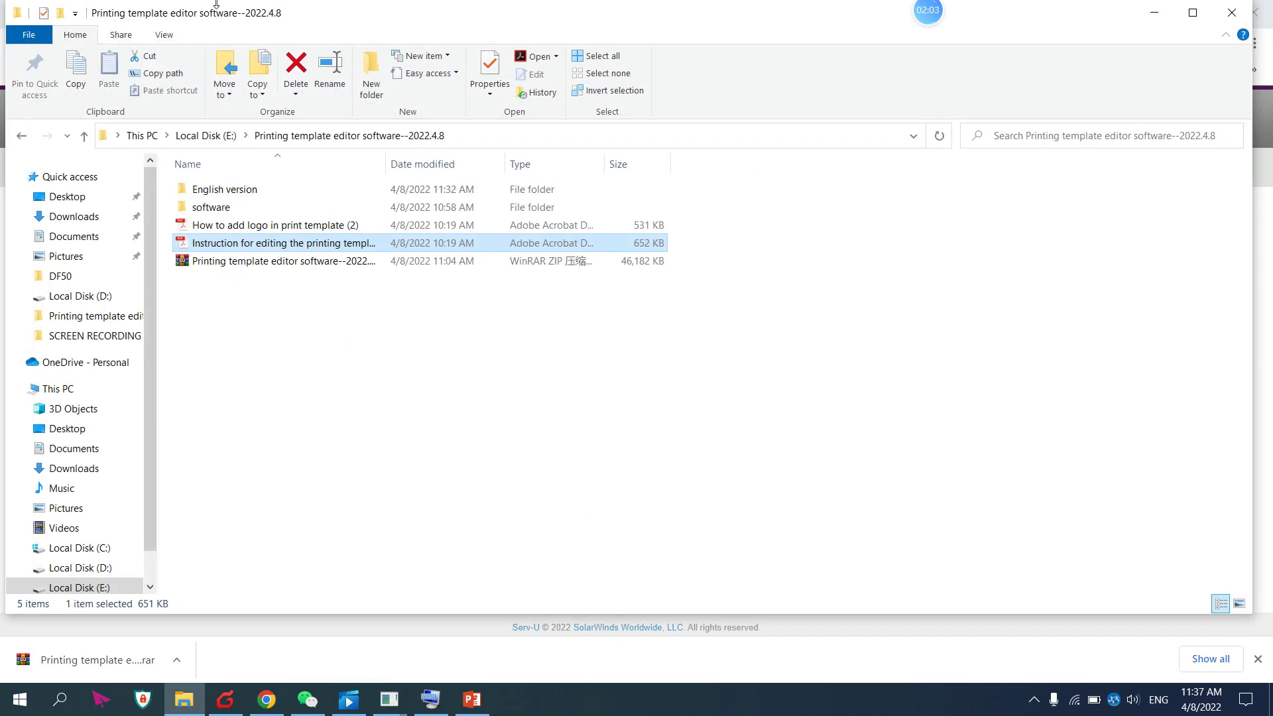
In the English version folder, try extracting the archive but decline replacing DmArmPrintMgr.dll
click(195, 190)
double_click(194, 190)
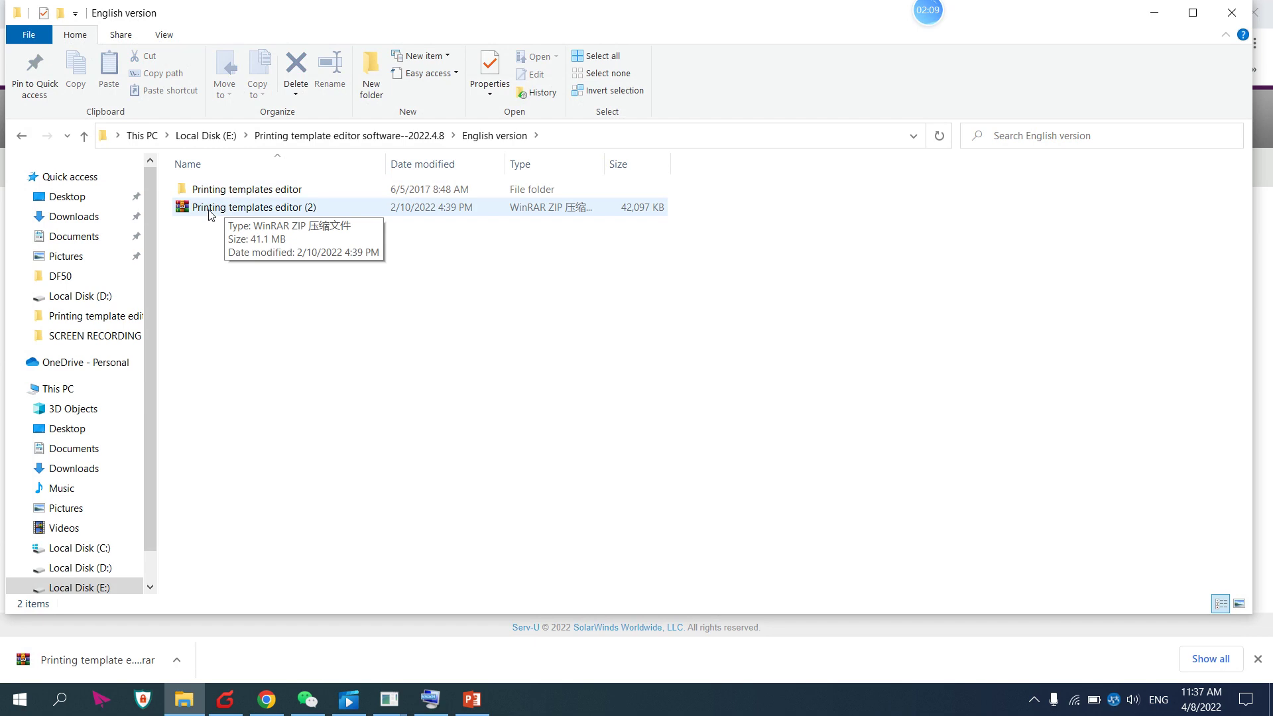
right_click(218, 207)
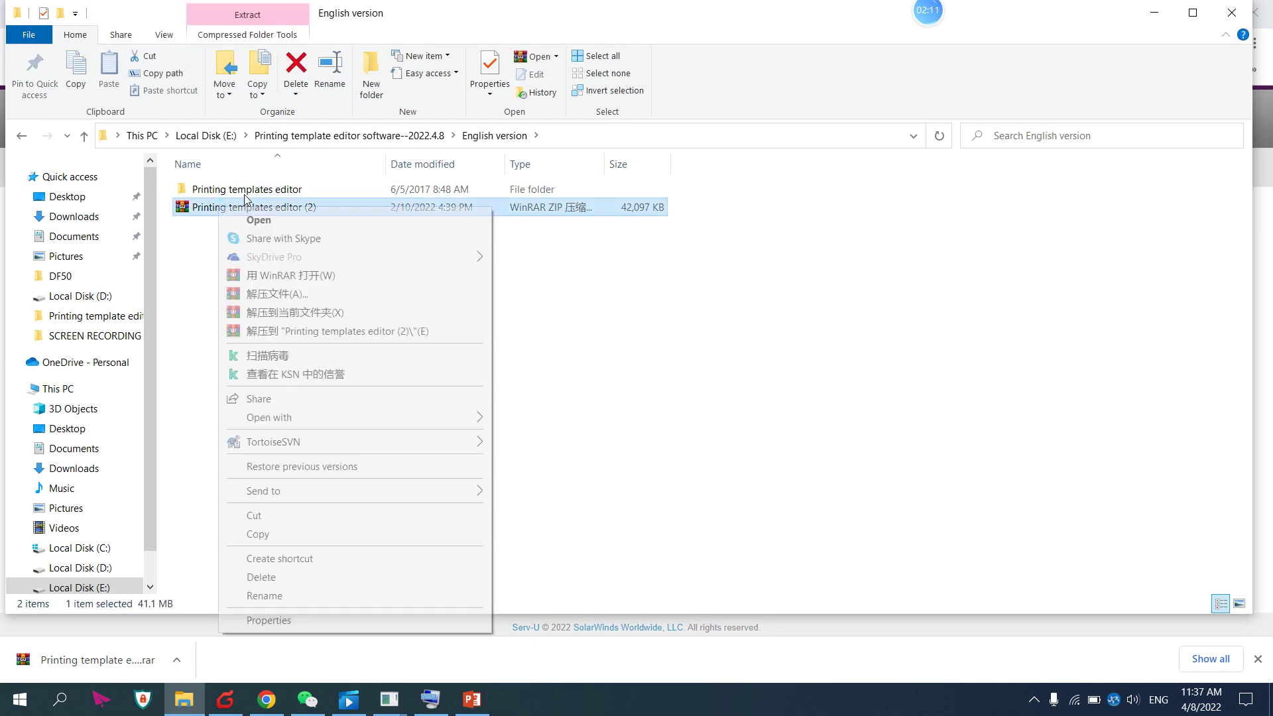
click(304, 314)
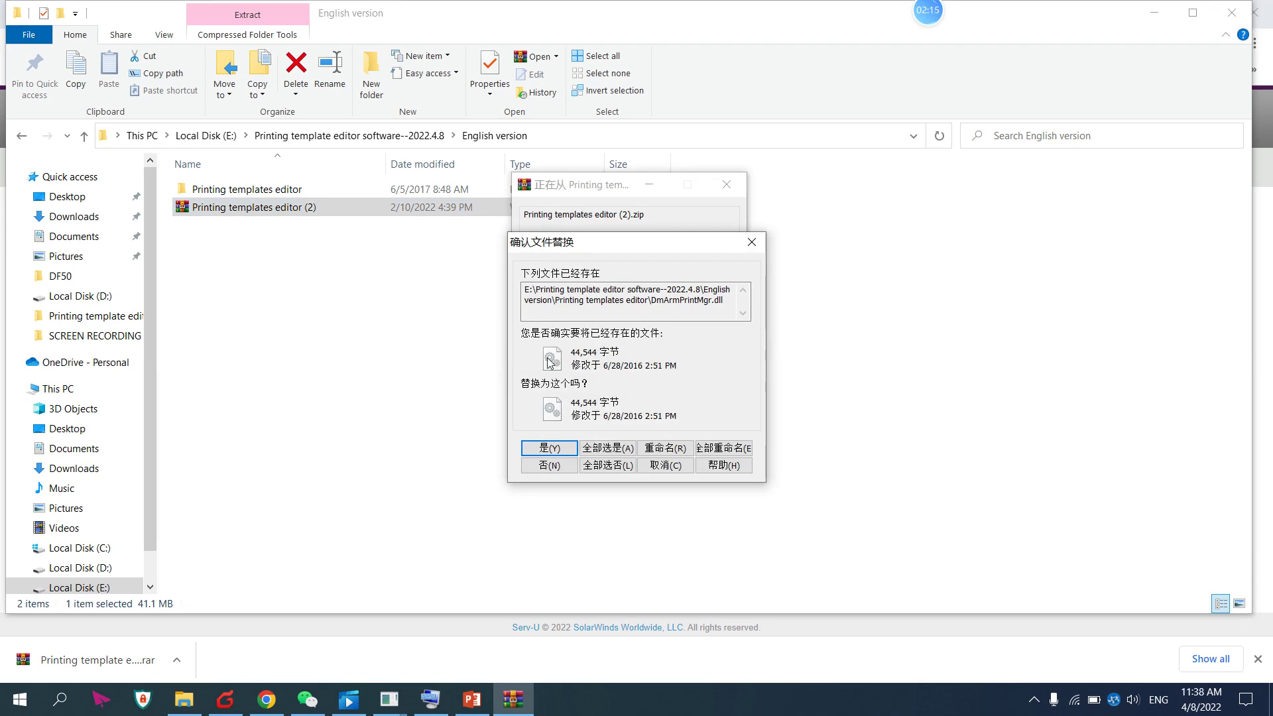
click(556, 465)
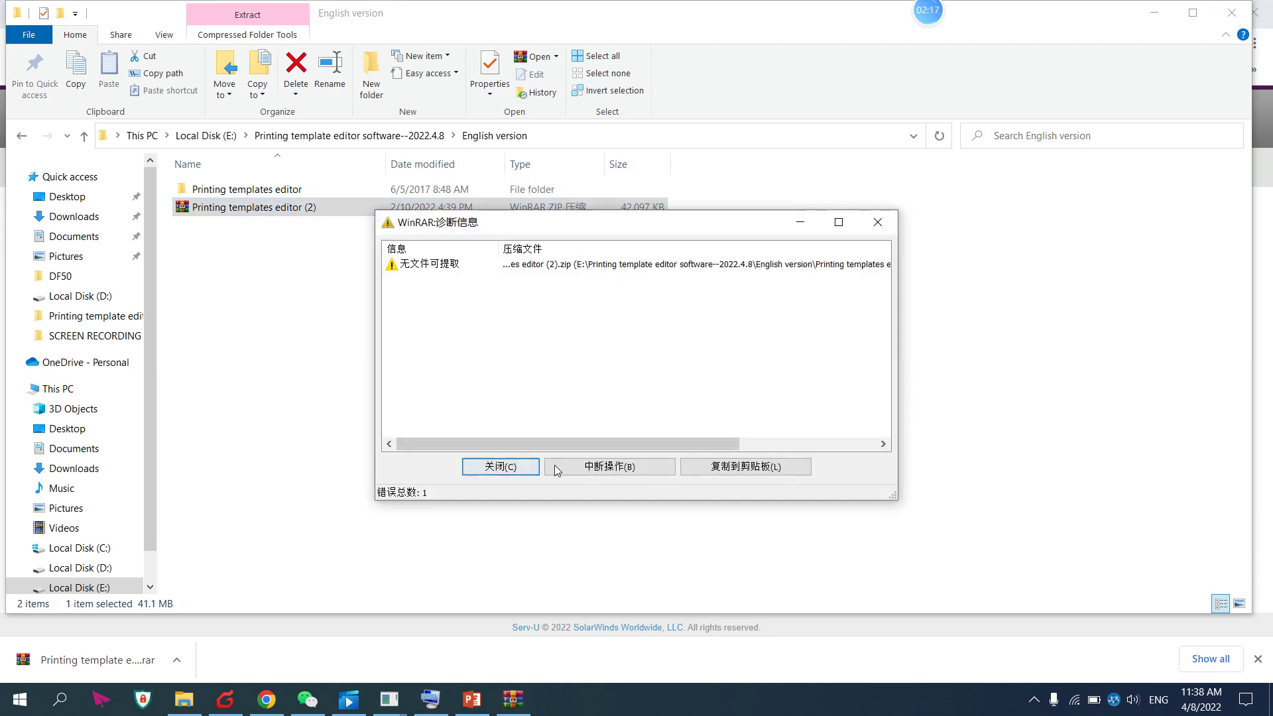
click(523, 466)
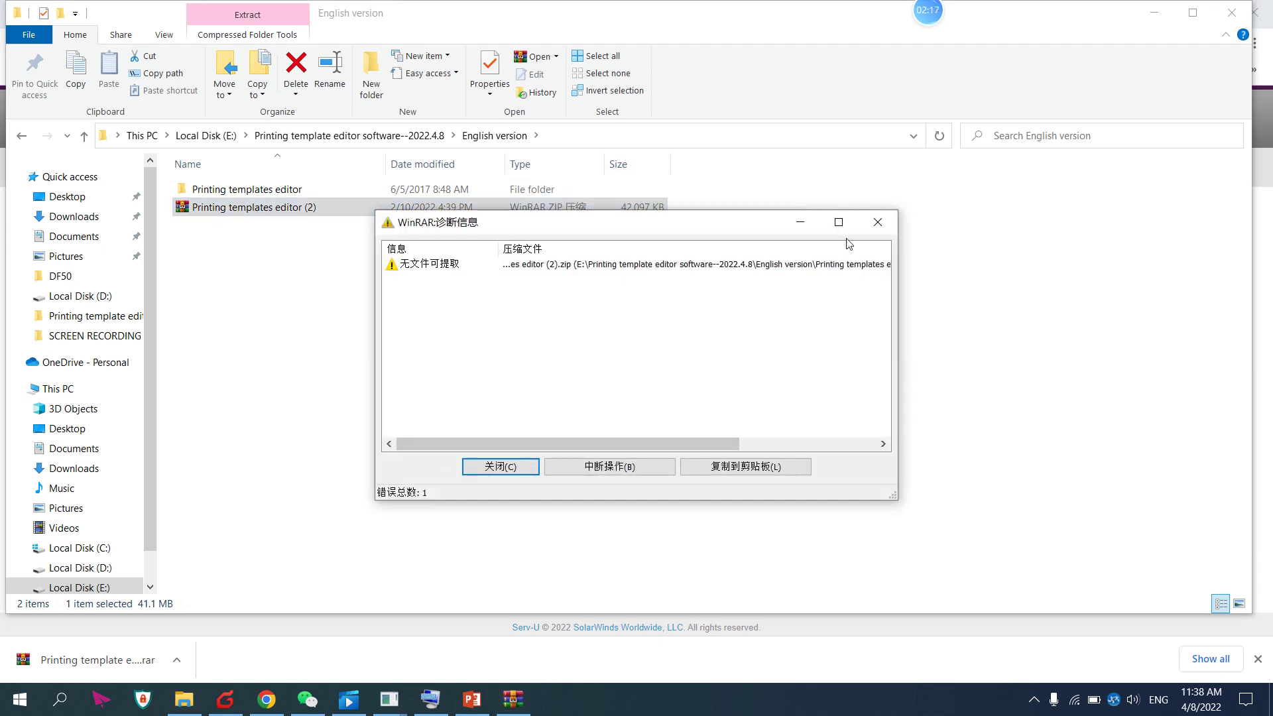
Open the Printing templates editor (2) zip in WinRAR and close its advertisement
double_click(236, 190)
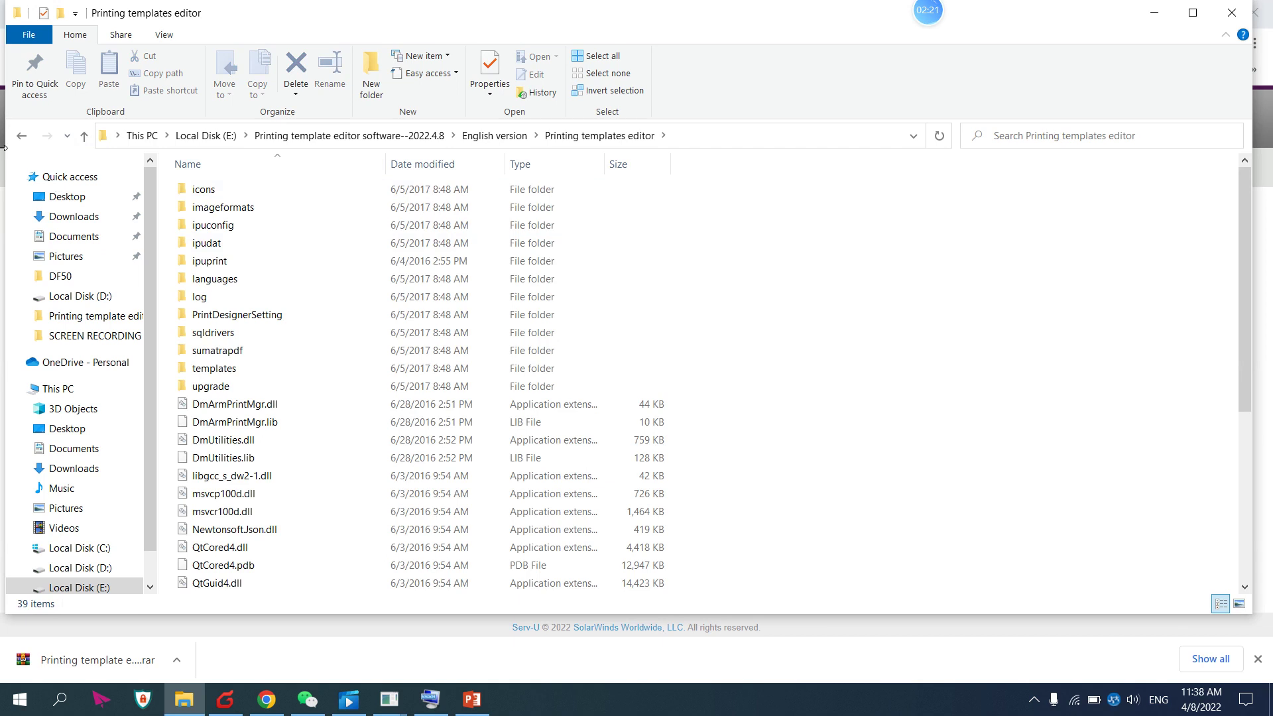
click(21, 136)
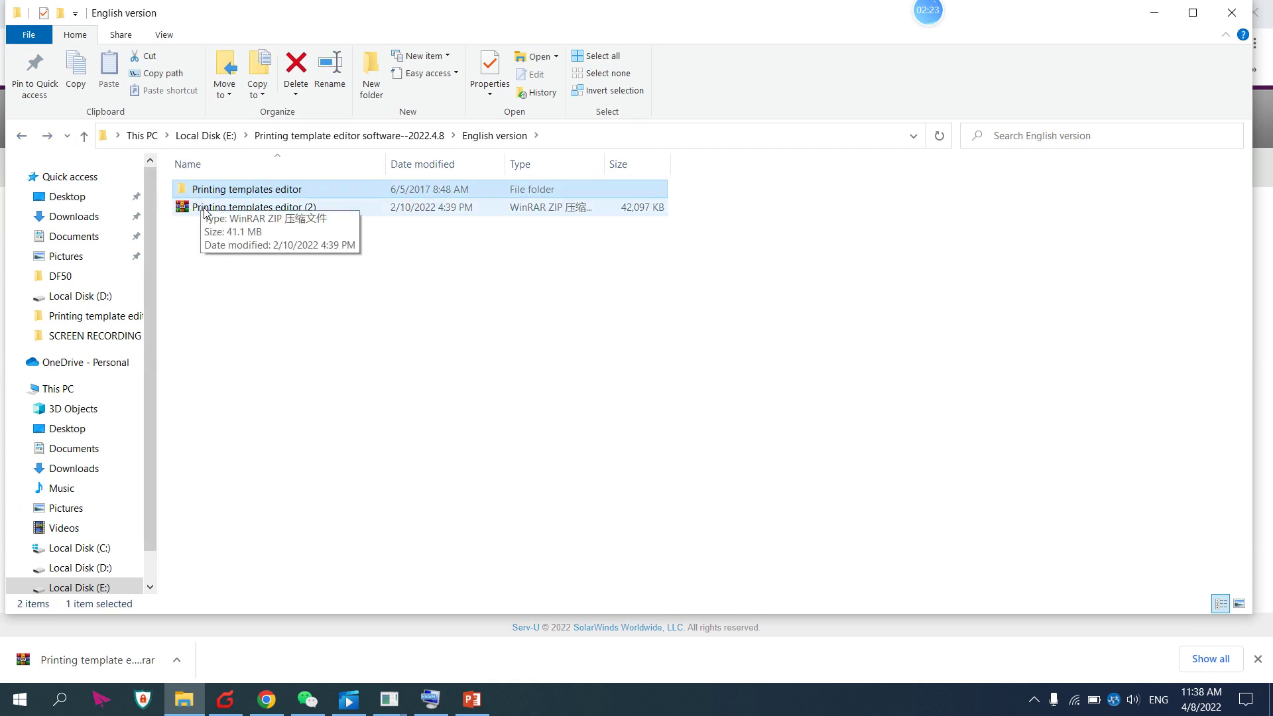
click(205, 209)
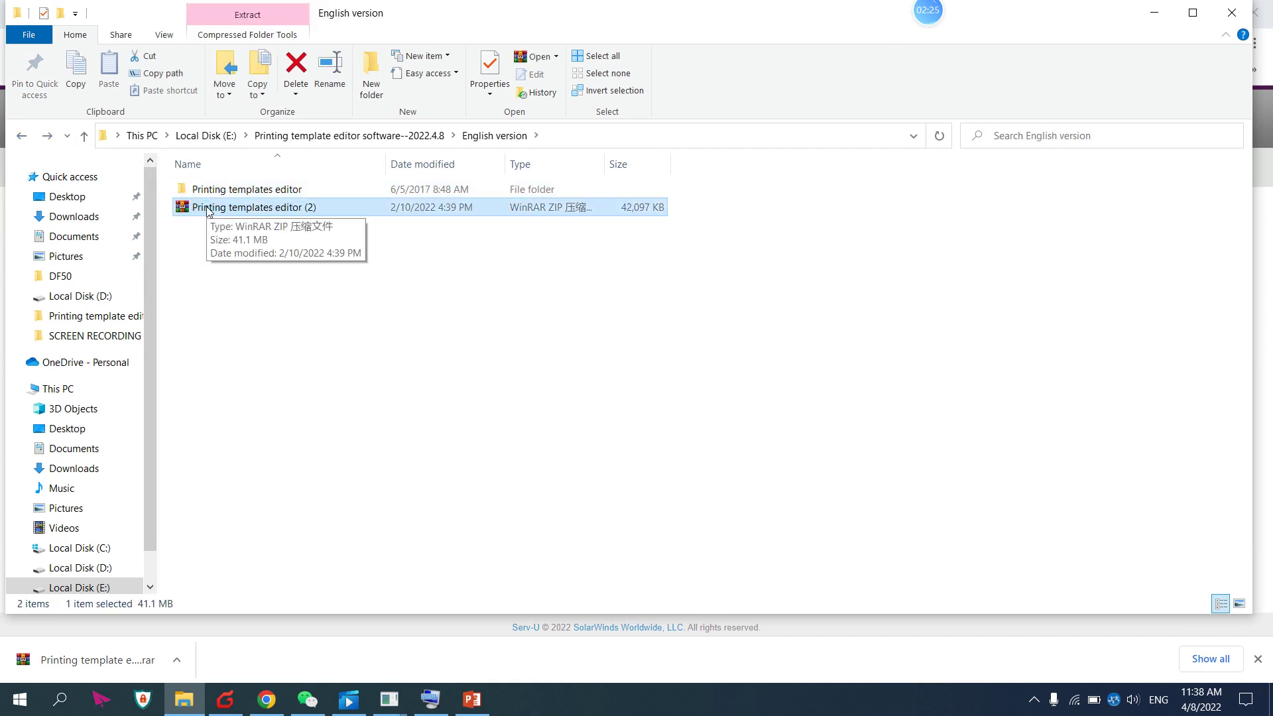
double_click(208, 208)
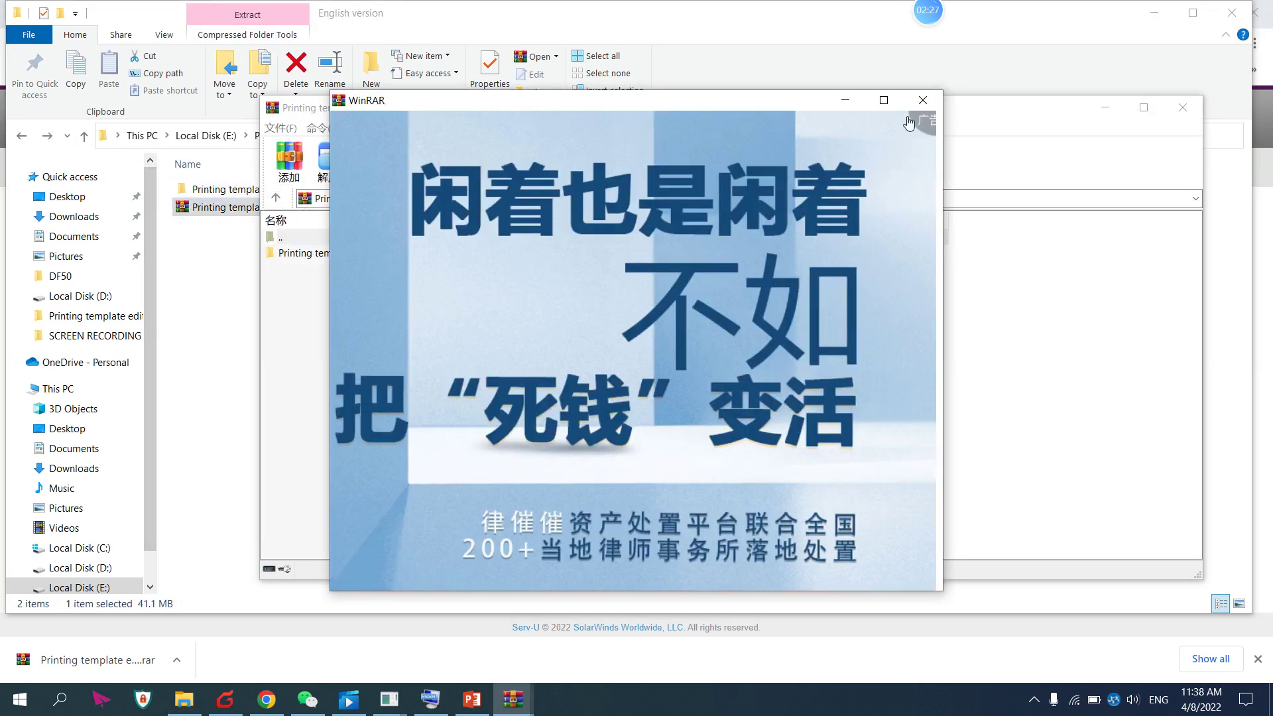
click(922, 100)
Open the archive's Printing templates editor folder and select RPTDesigner.exe
double_click(328, 257)
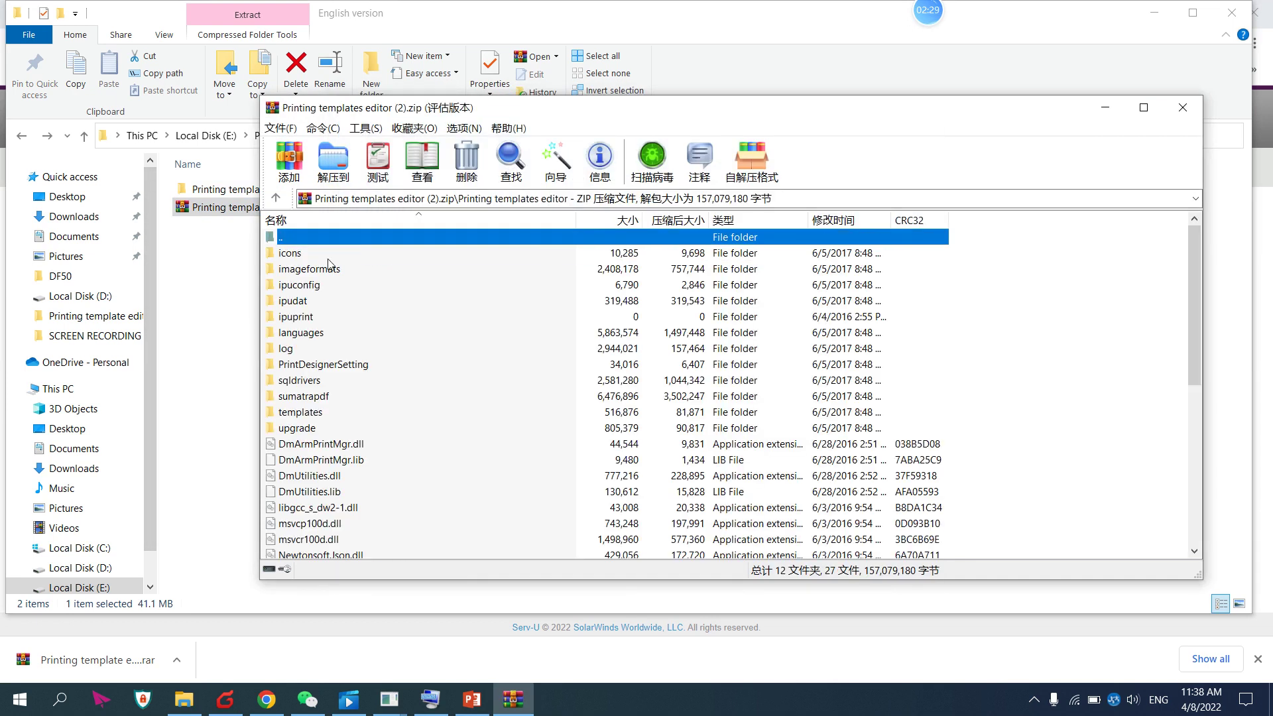
scroll(364, 427, down, 5)
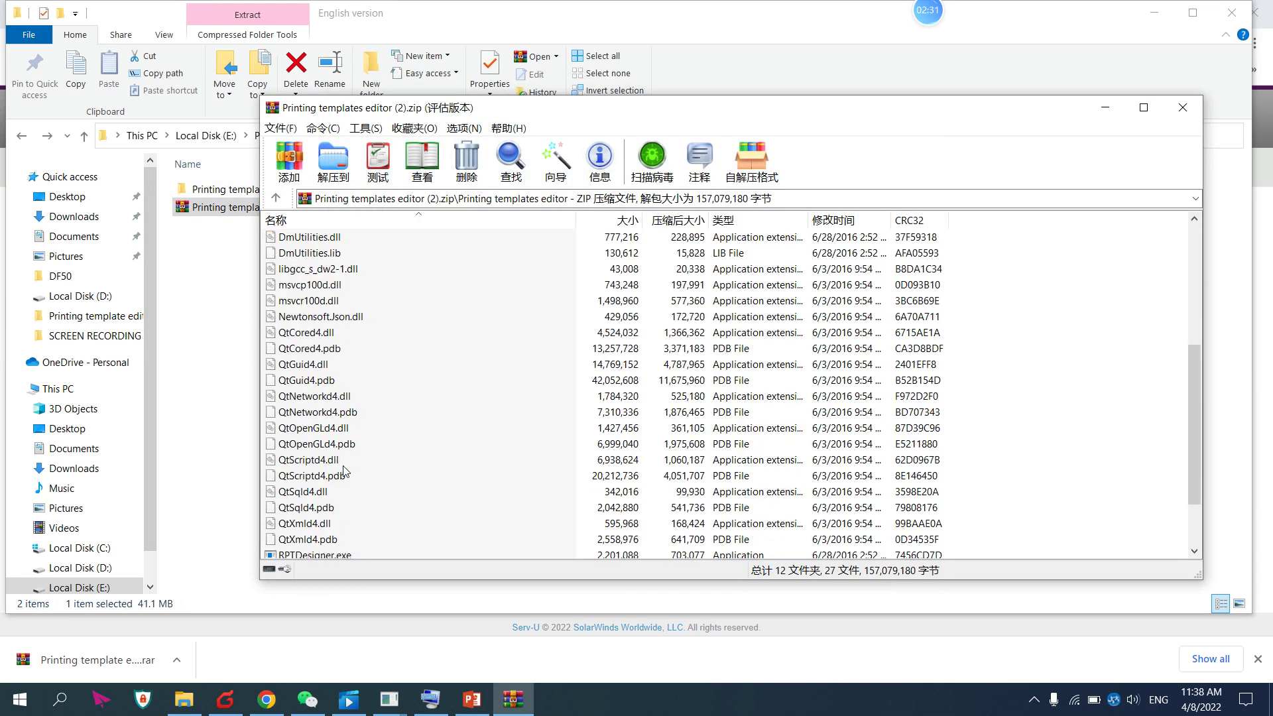
scroll(344, 471, down, 1)
click(299, 510)
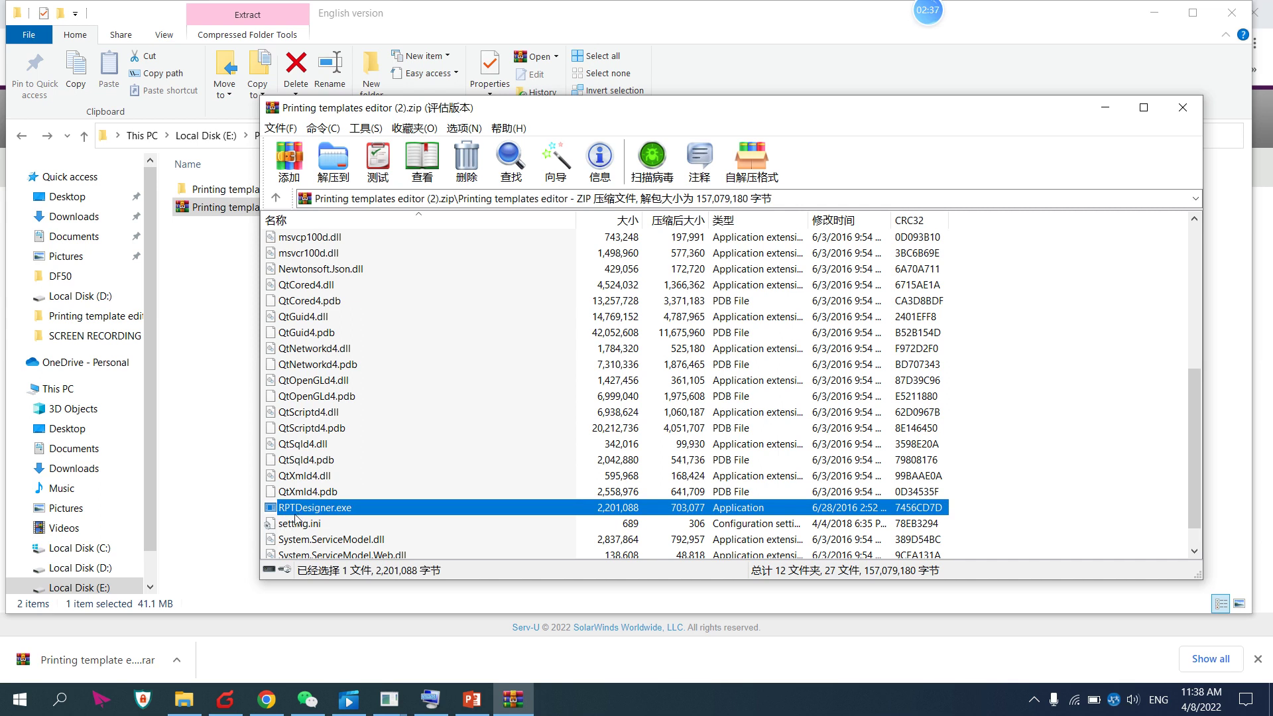
Launch RPTDesigner.exe and sign in with the service account's username and password
double_click(328, 511)
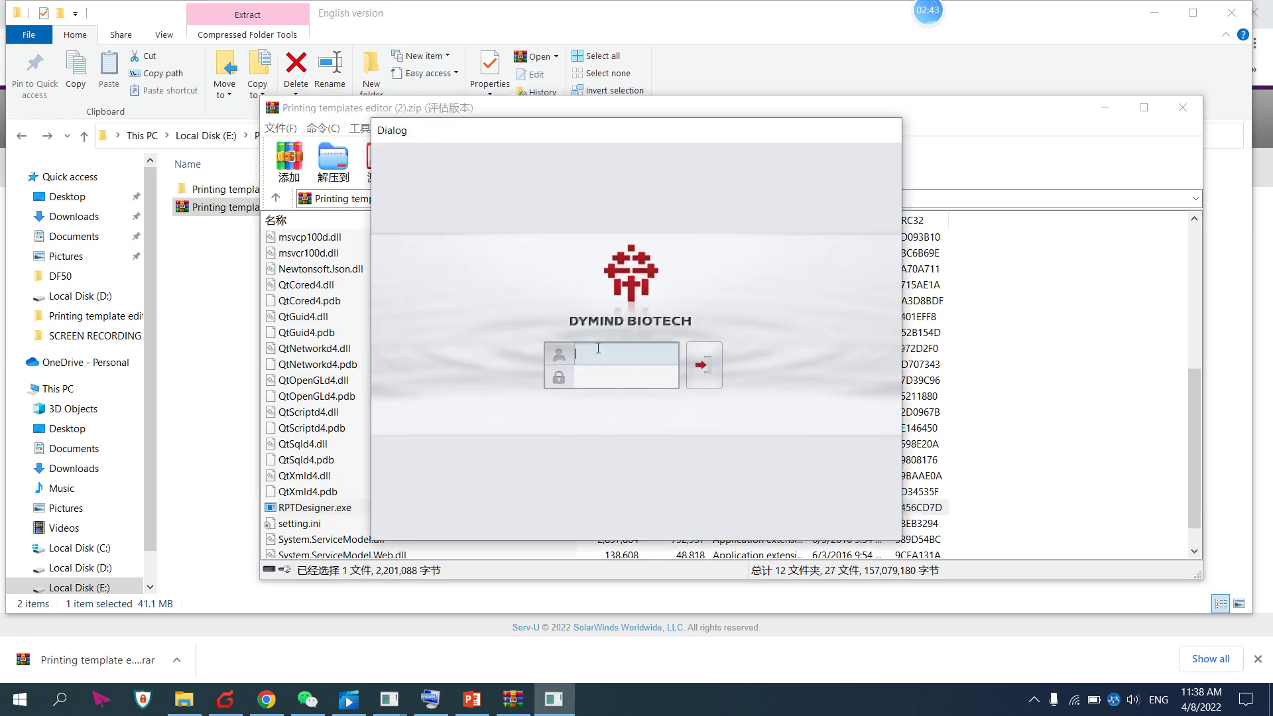
key(Tab)
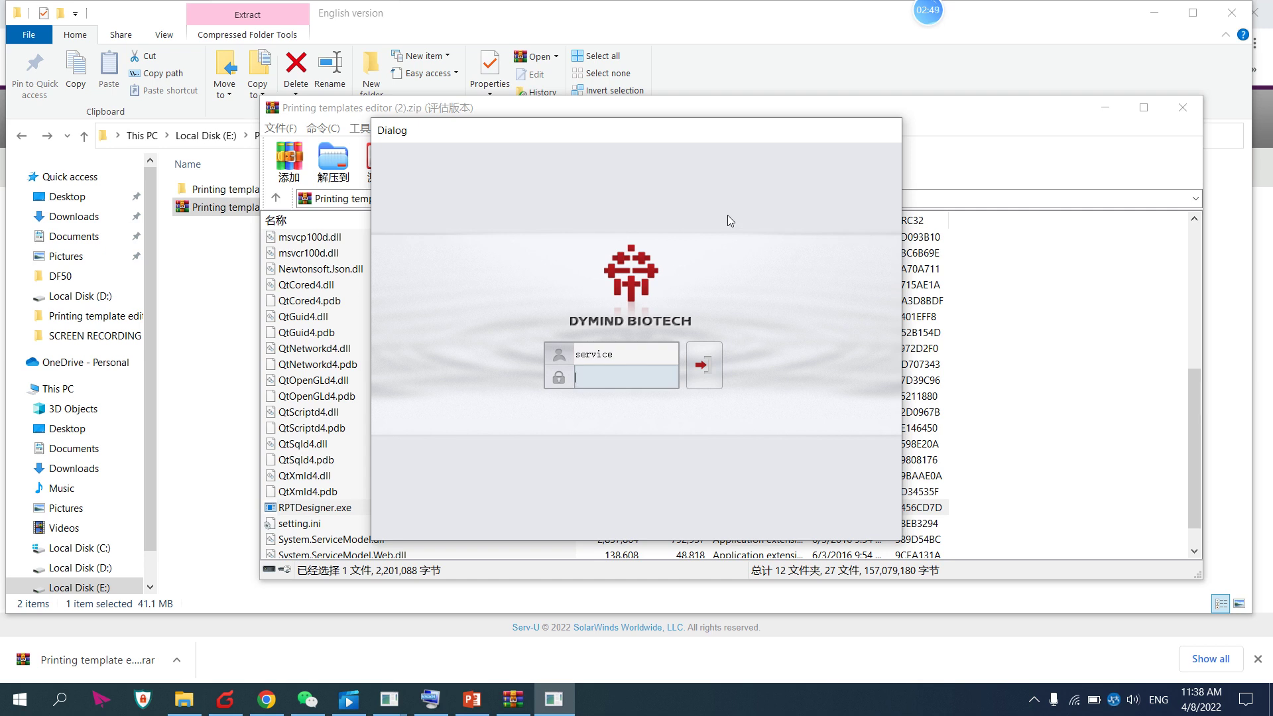
click(703, 375)
Select DF5X as the product model and confirm
click(716, 330)
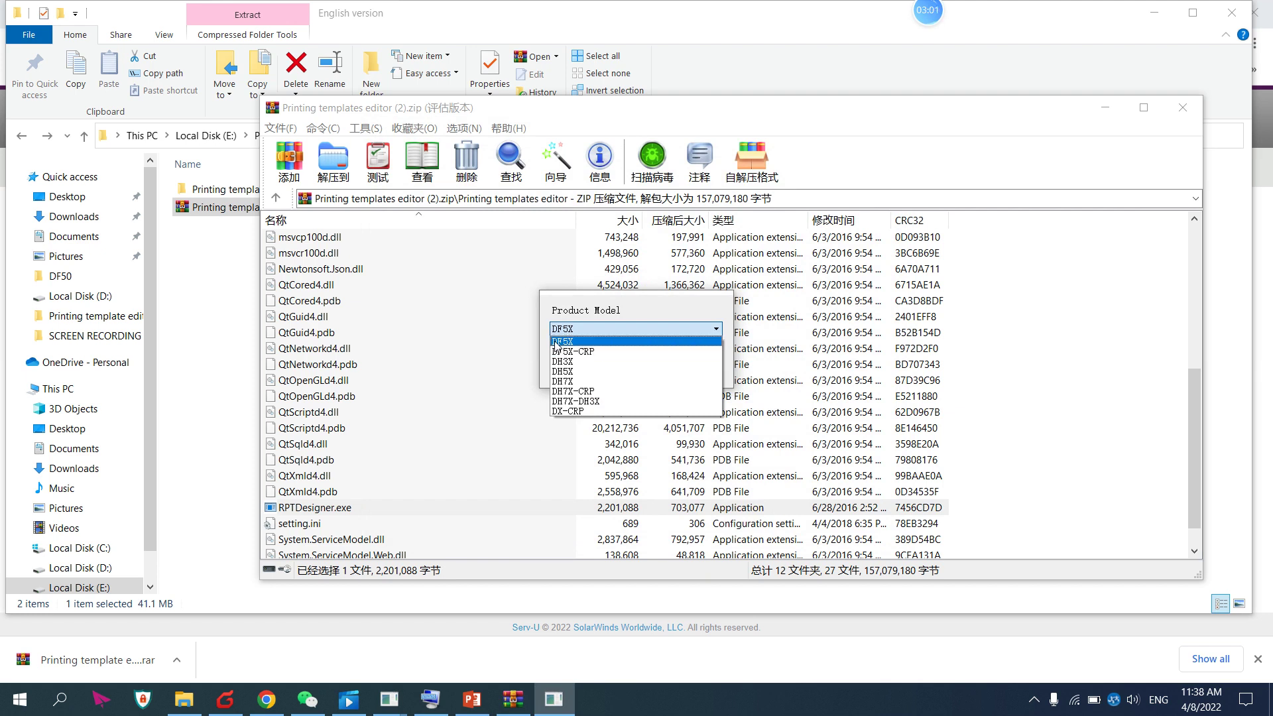
click(565, 342)
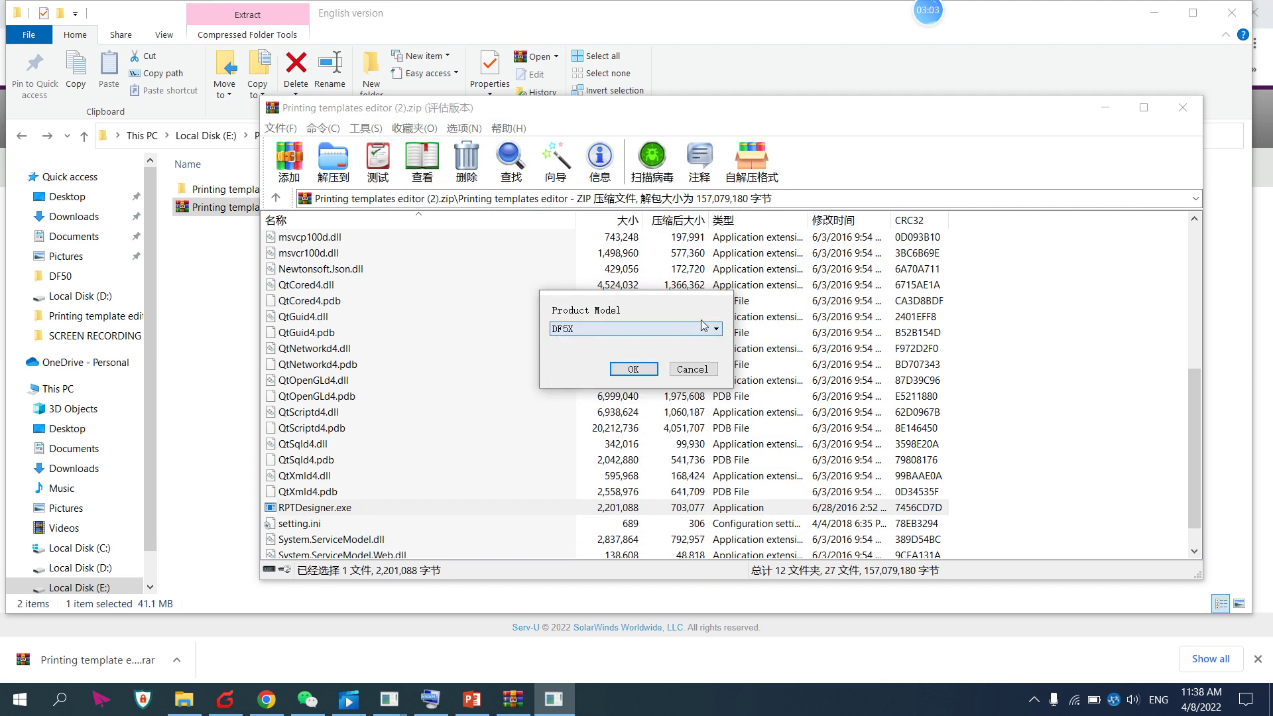
click(576, 328)
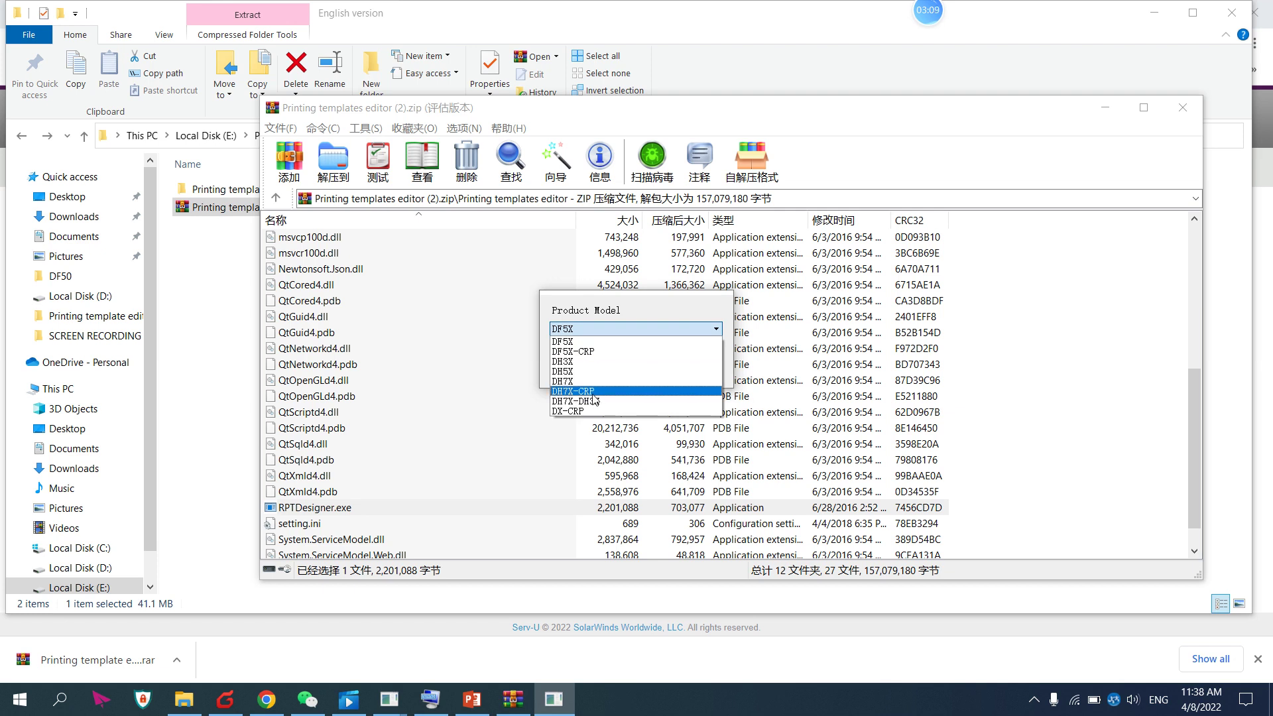
click(710, 332)
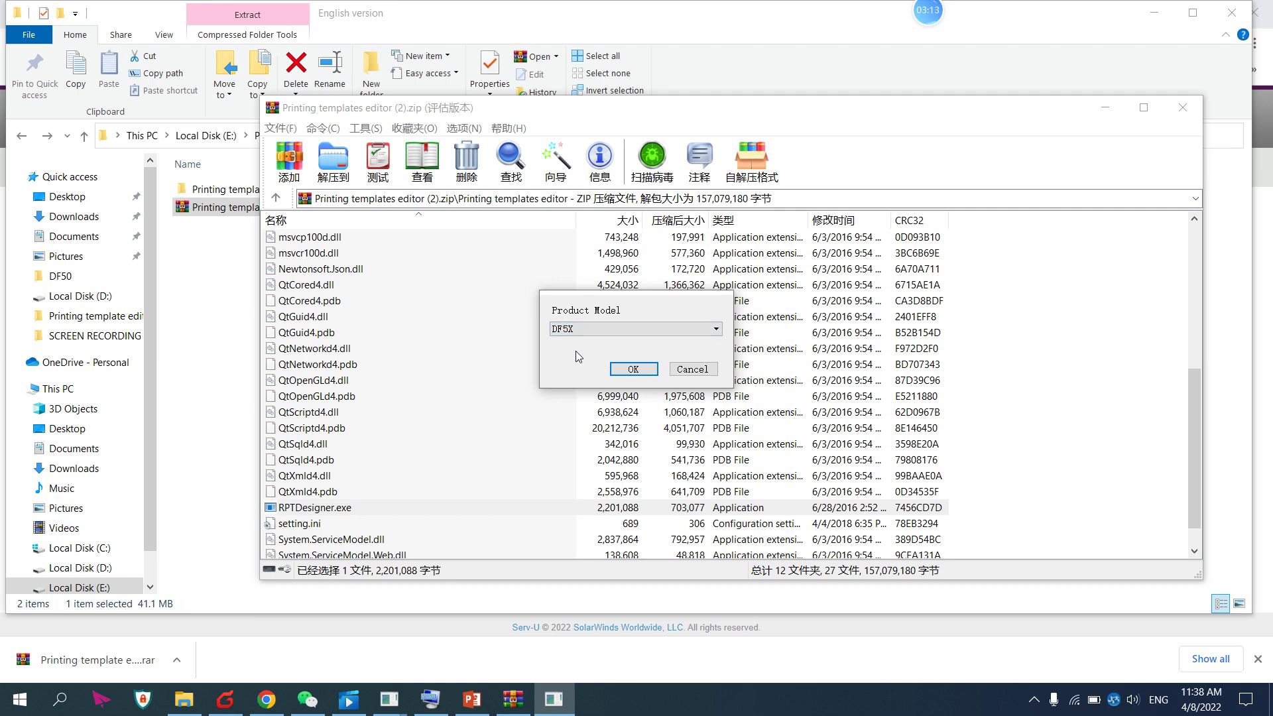
click(635, 370)
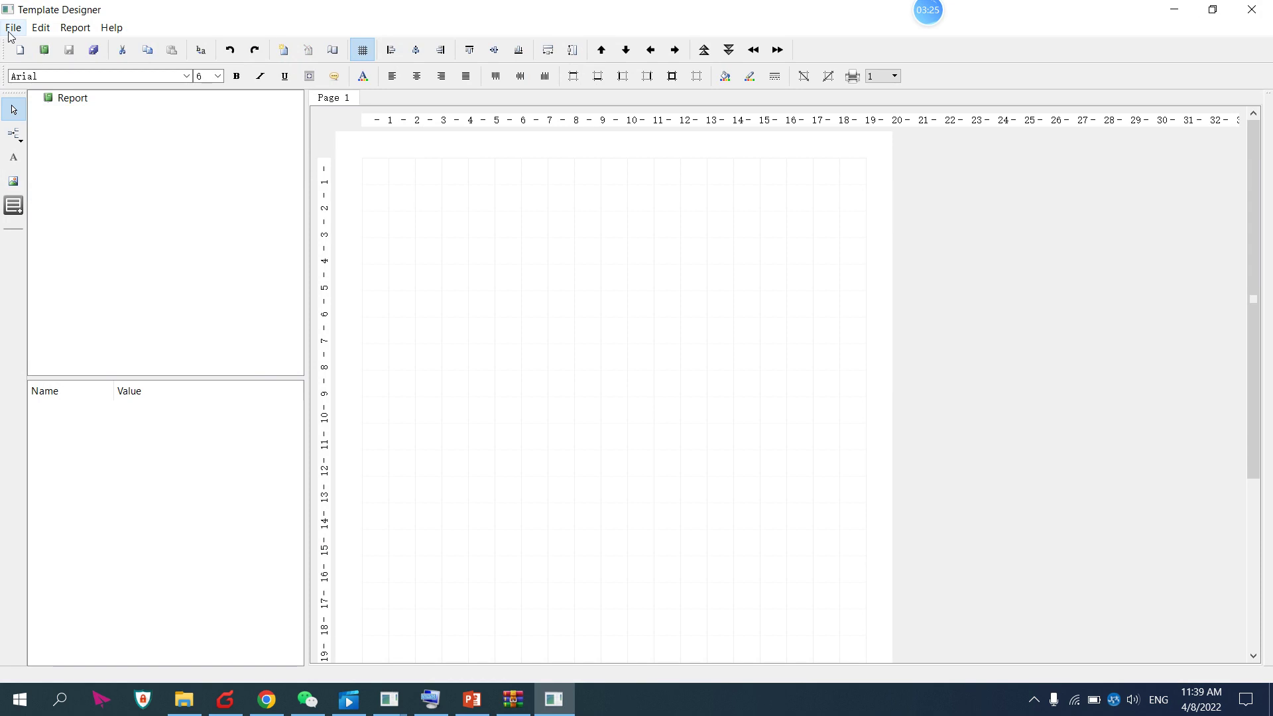
Open FullResult_Histogram_Diff_Flag_en-US_A4.xml from Local Disk D: in the designer
click(10, 32)
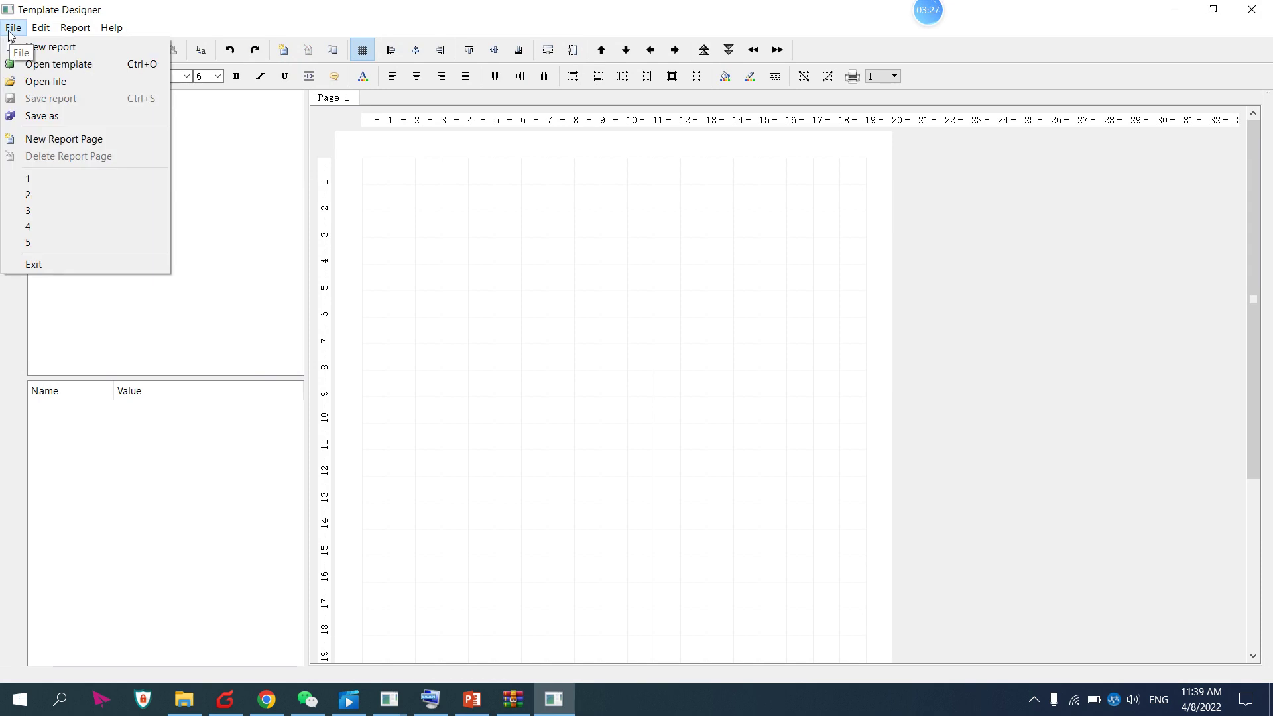
click(35, 82)
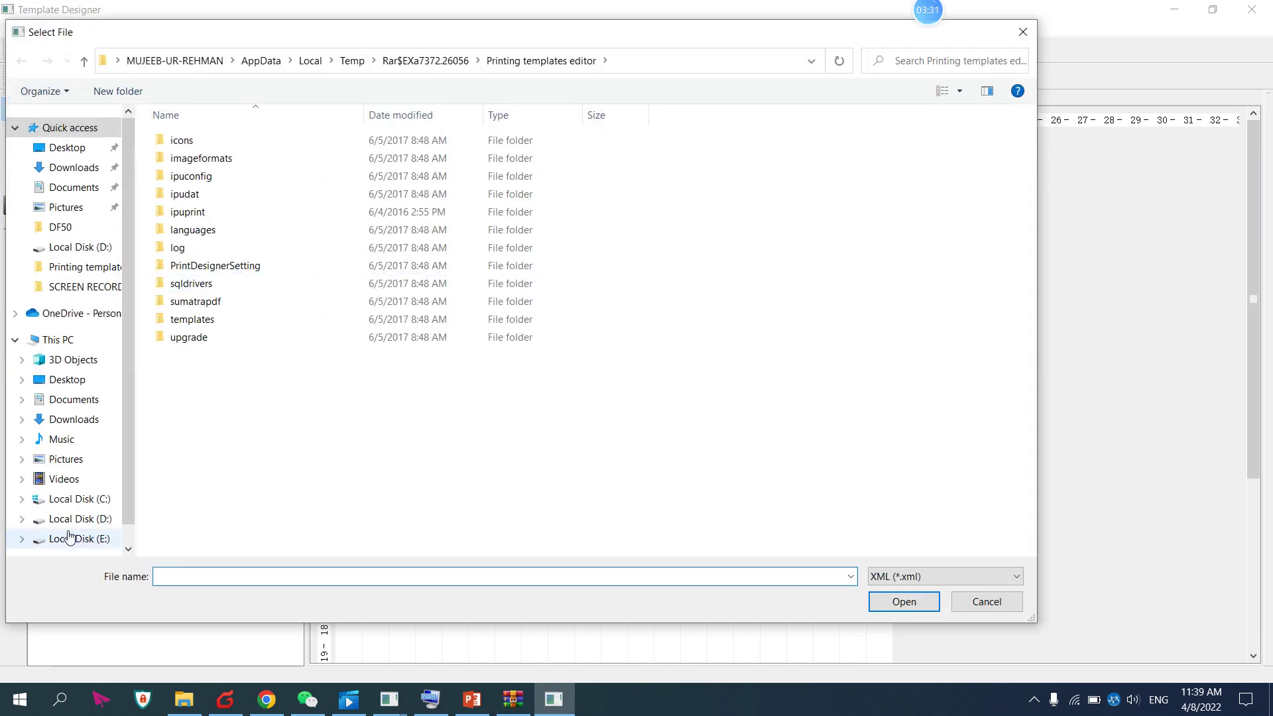
click(73, 519)
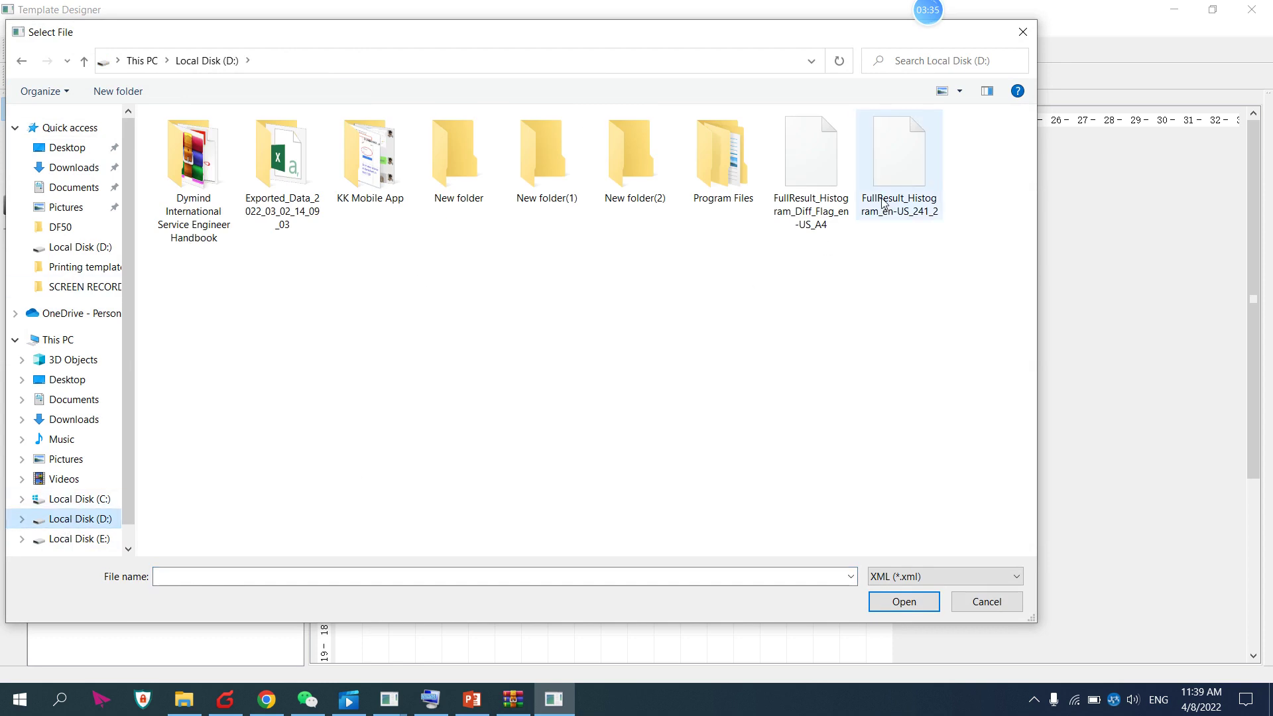
click(832, 196)
click(905, 609)
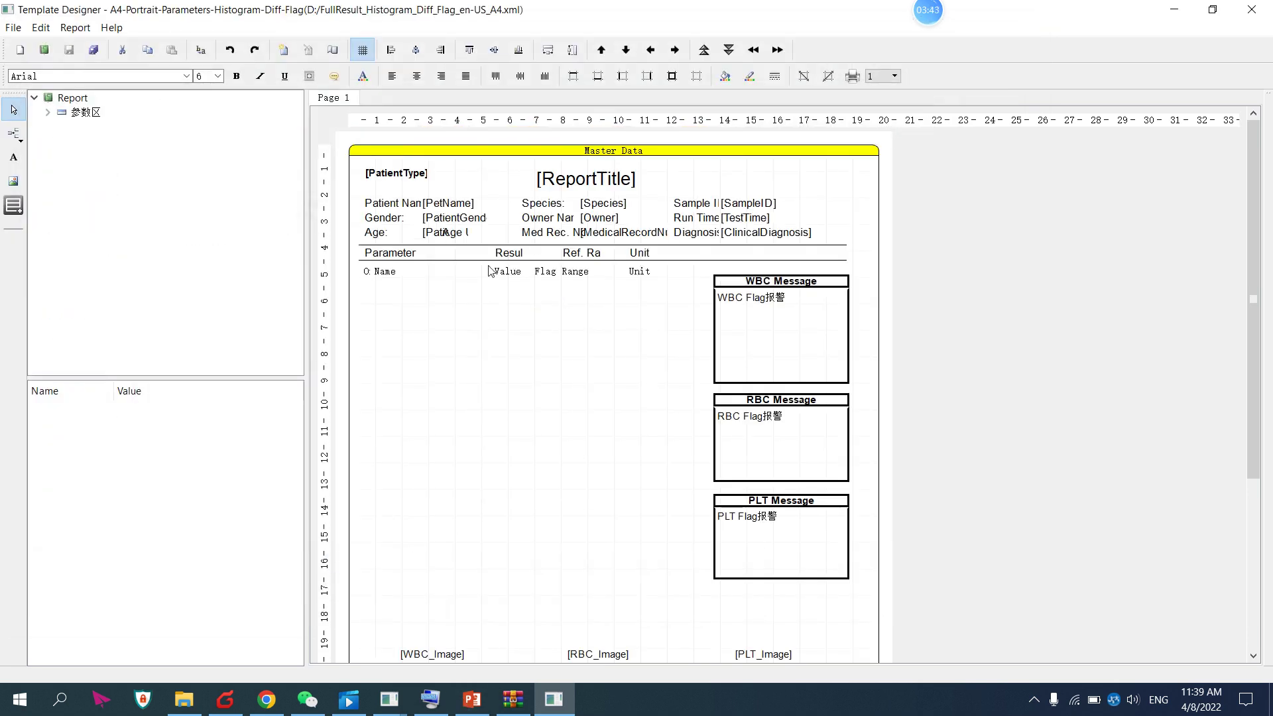
Open the field editor for the [ReportTitle] header field, with the on-screen keyboard available
click(565, 185)
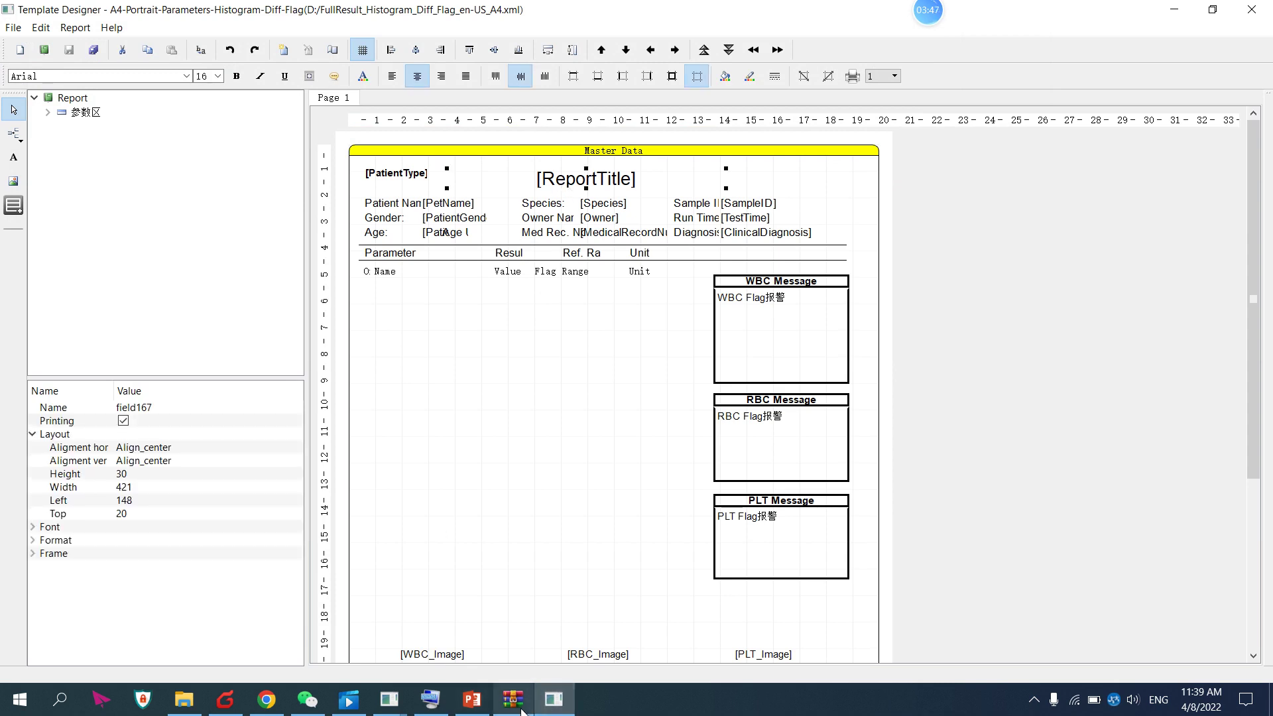
click(430, 704)
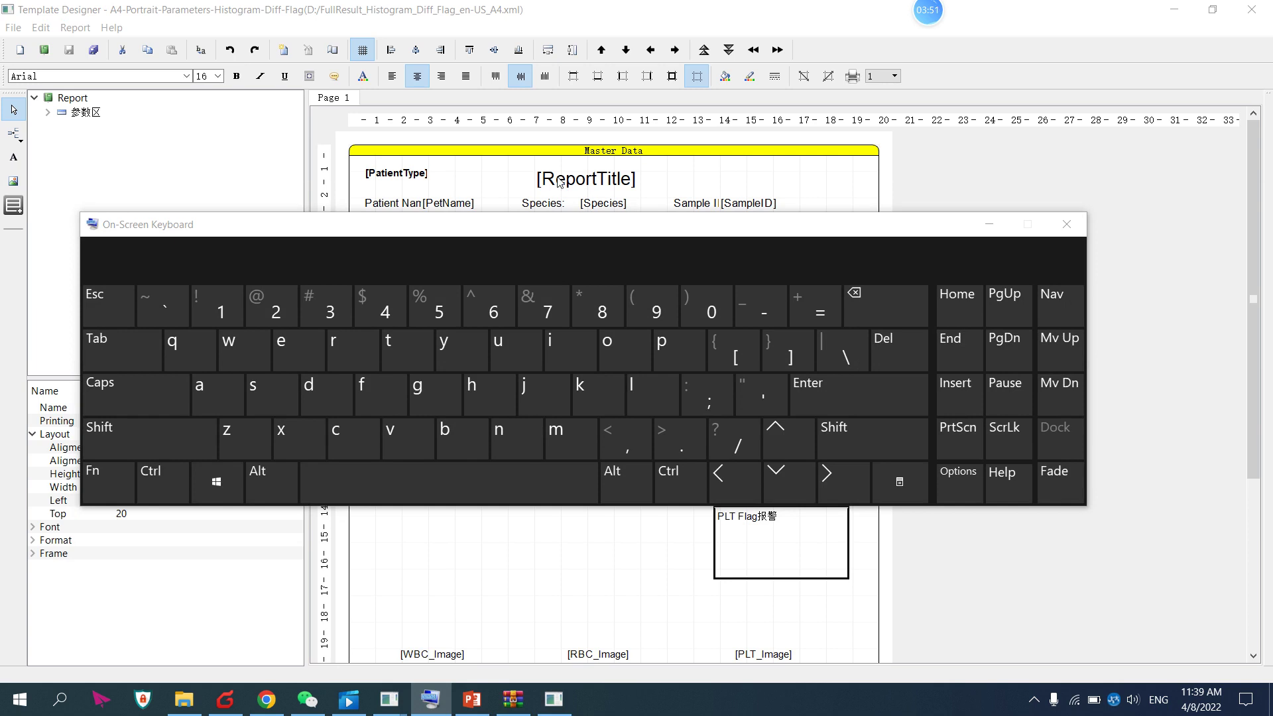
double_click(596, 184)
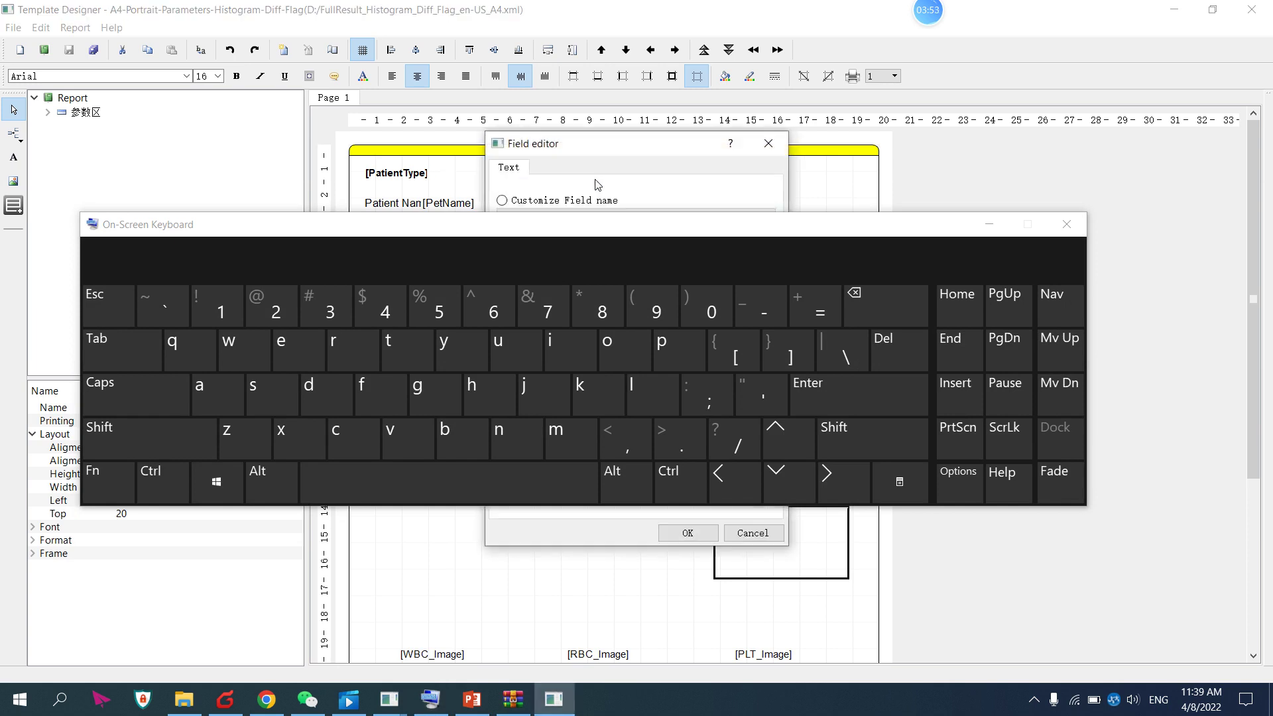
drag(690, 230, 696, 571)
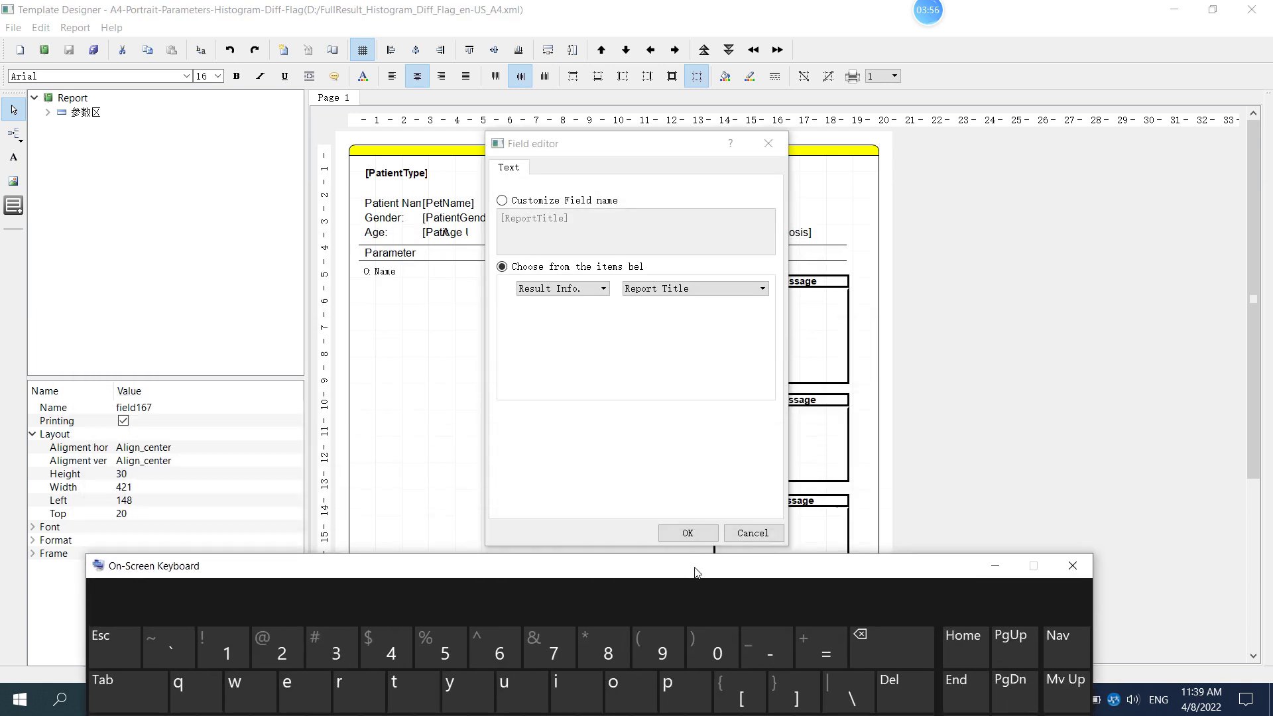
Change the title to the custom field name [Dymind] and confirm
click(502, 200)
click(556, 218)
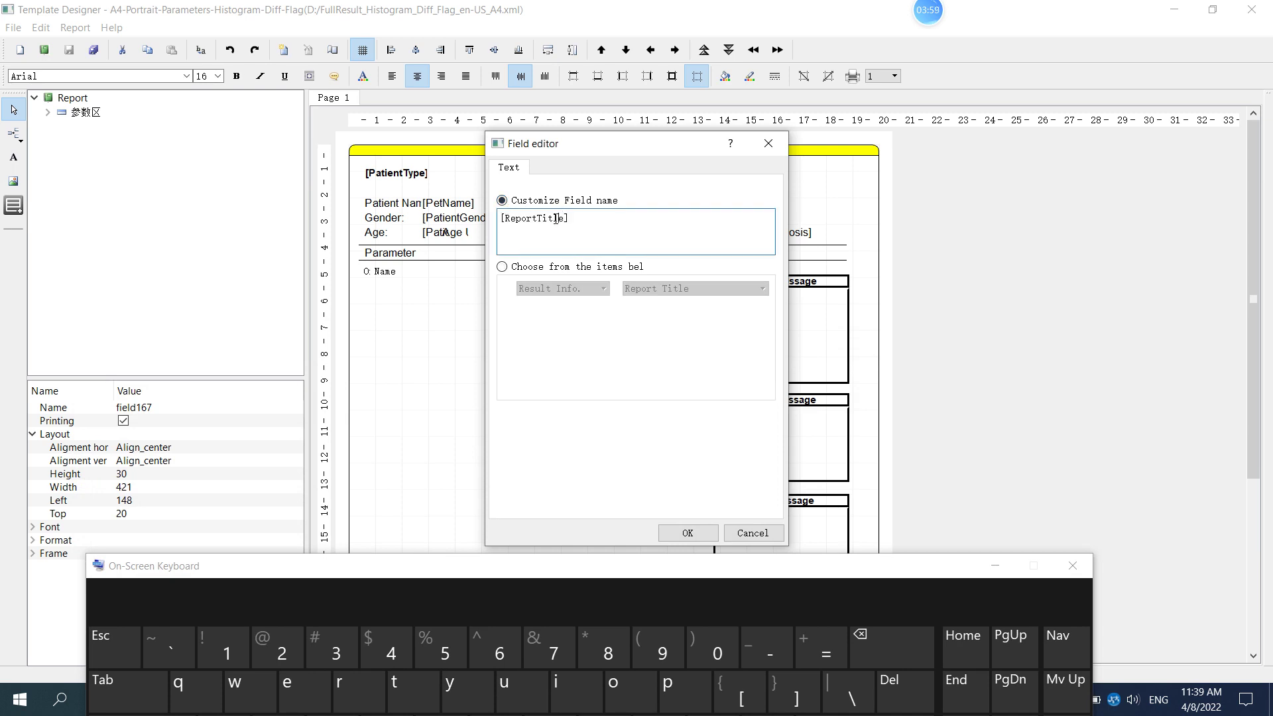
key(Right)
key(shift+Right)
drag(560, 218, 507, 218)
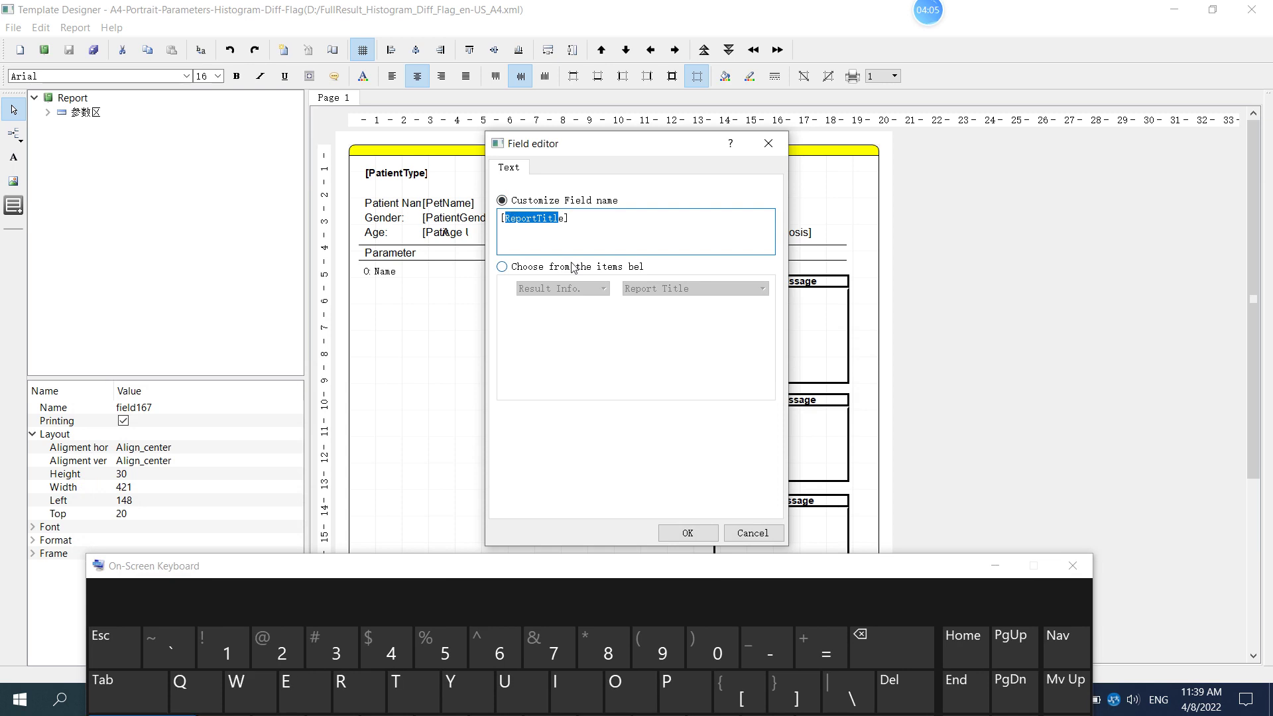
text(Dymin)
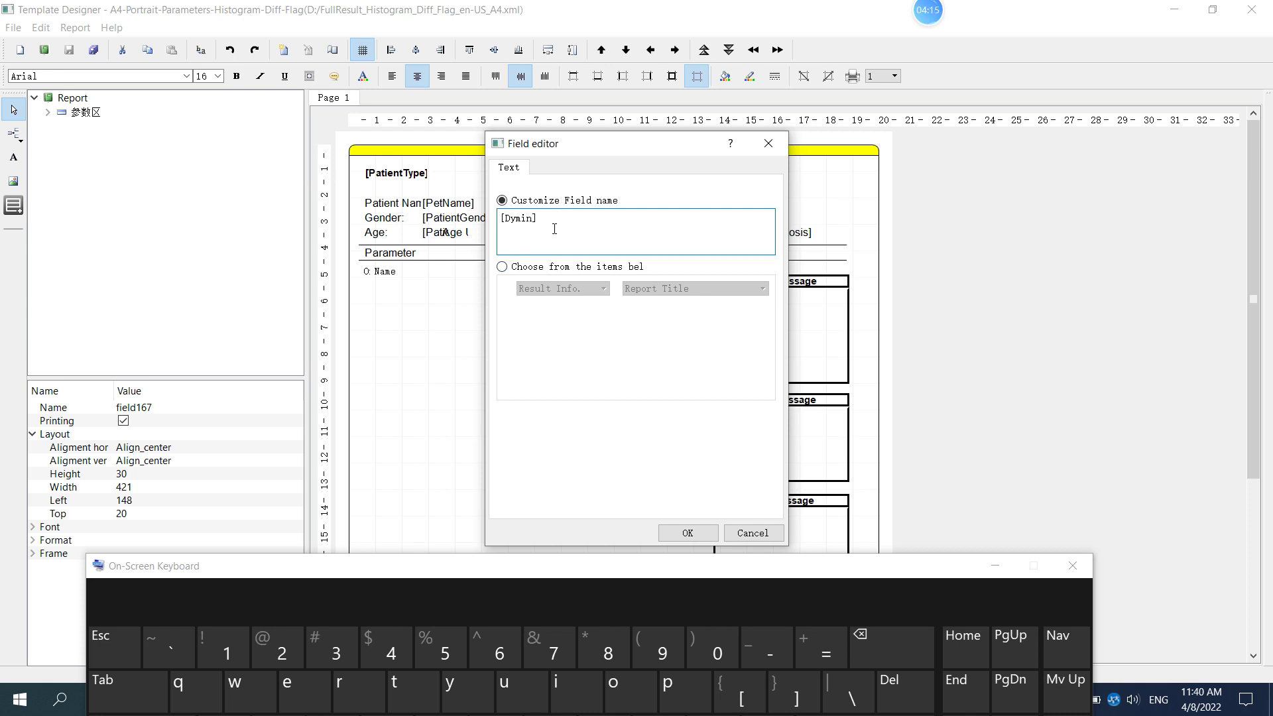
text(d)
click(686, 534)
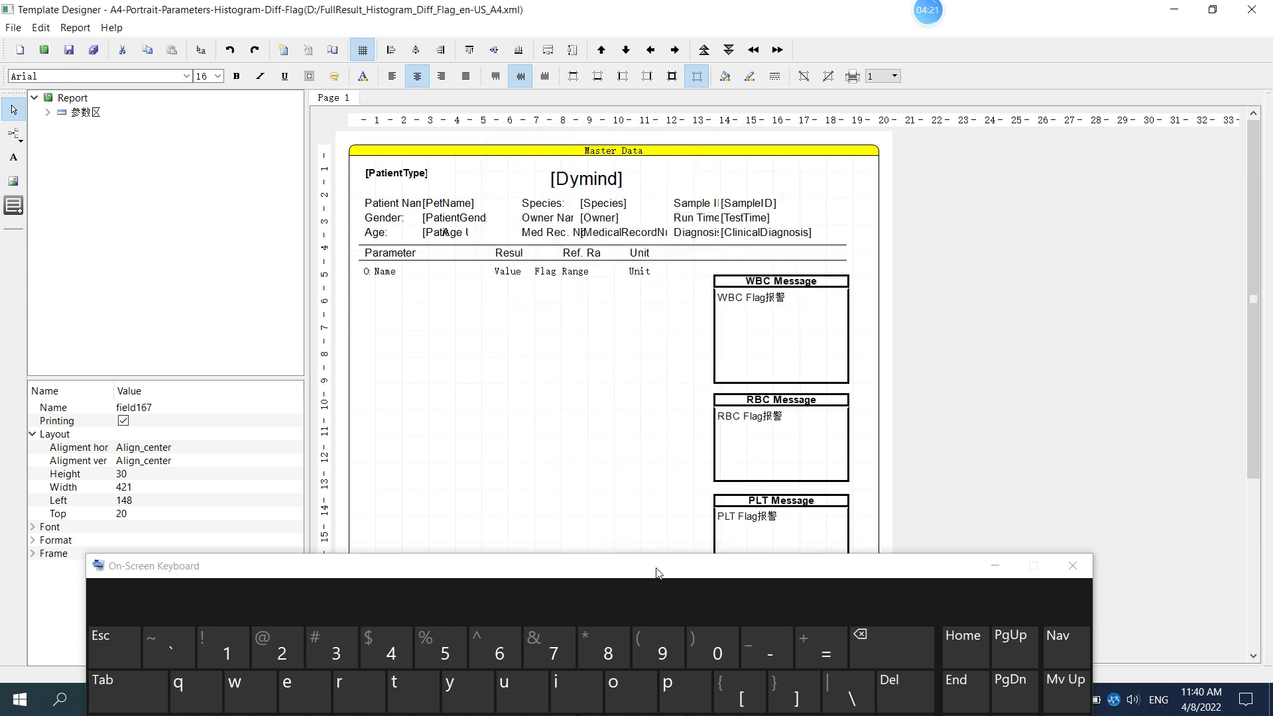
Select the [Dymind] title and nudge it upward with the on-screen arrow keys
drag(658, 572, 657, 291)
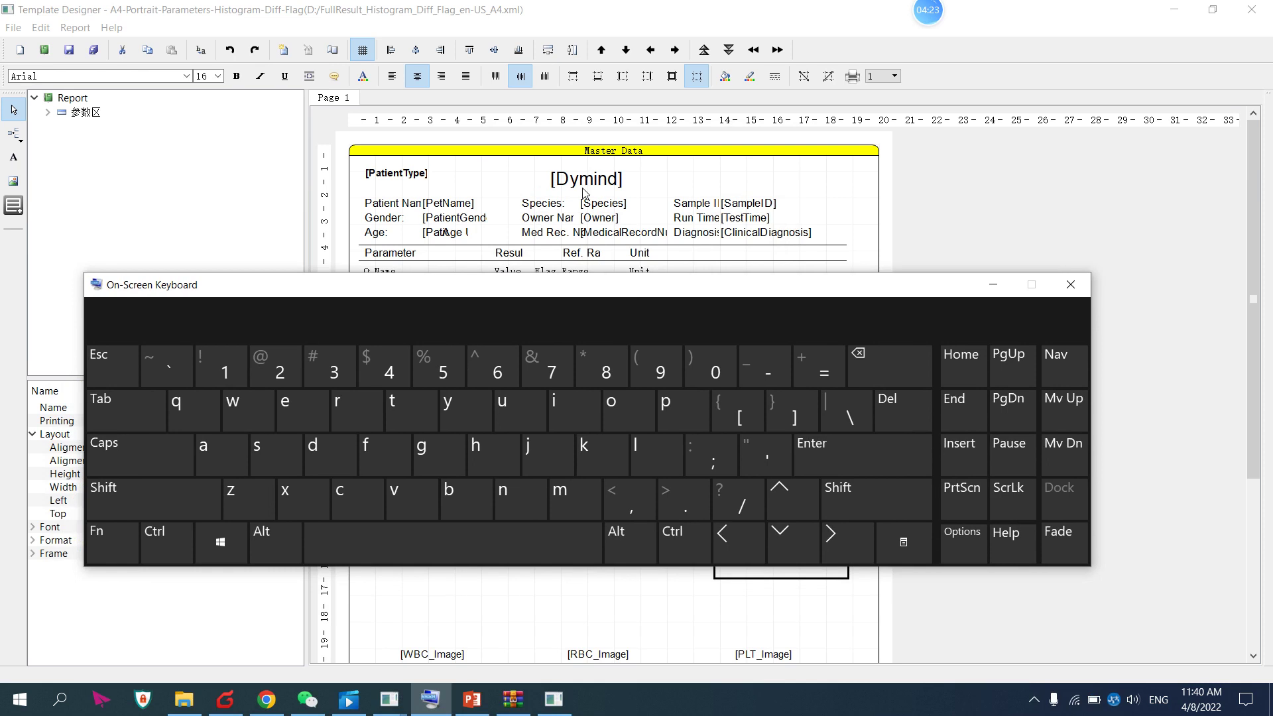
click(595, 183)
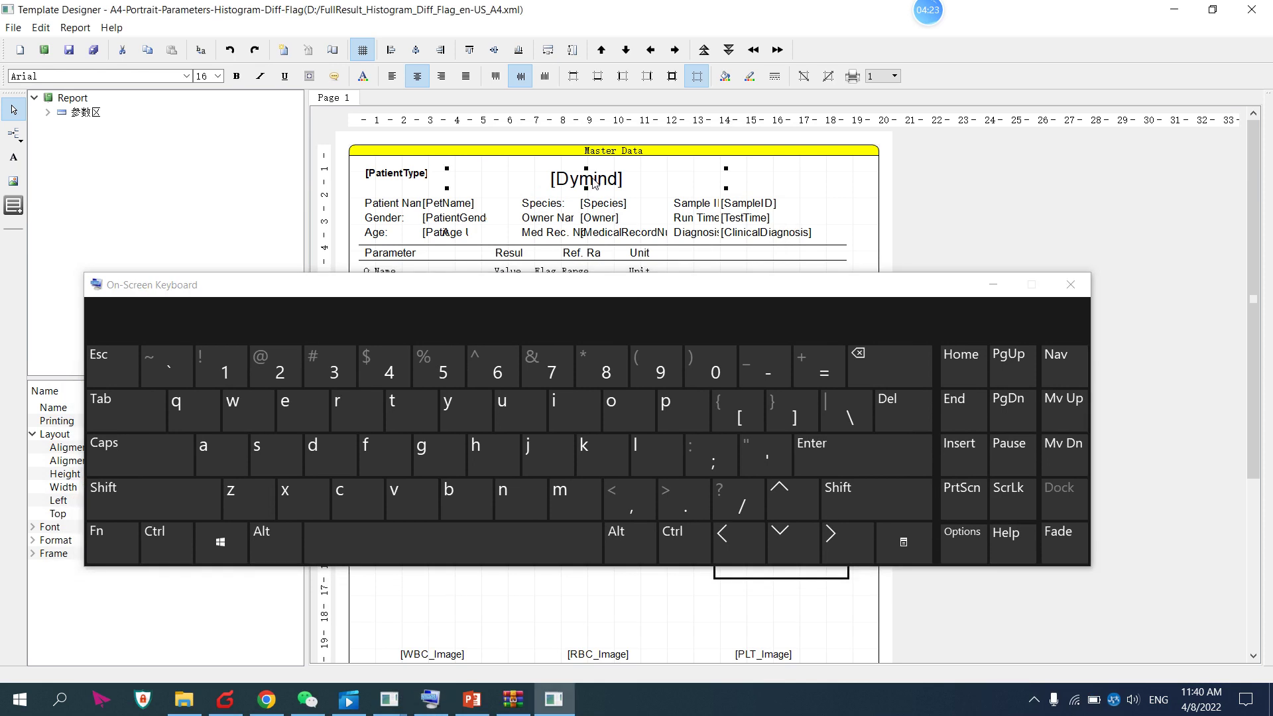
click(792, 495)
click(792, 494)
click(792, 495)
click(792, 494)
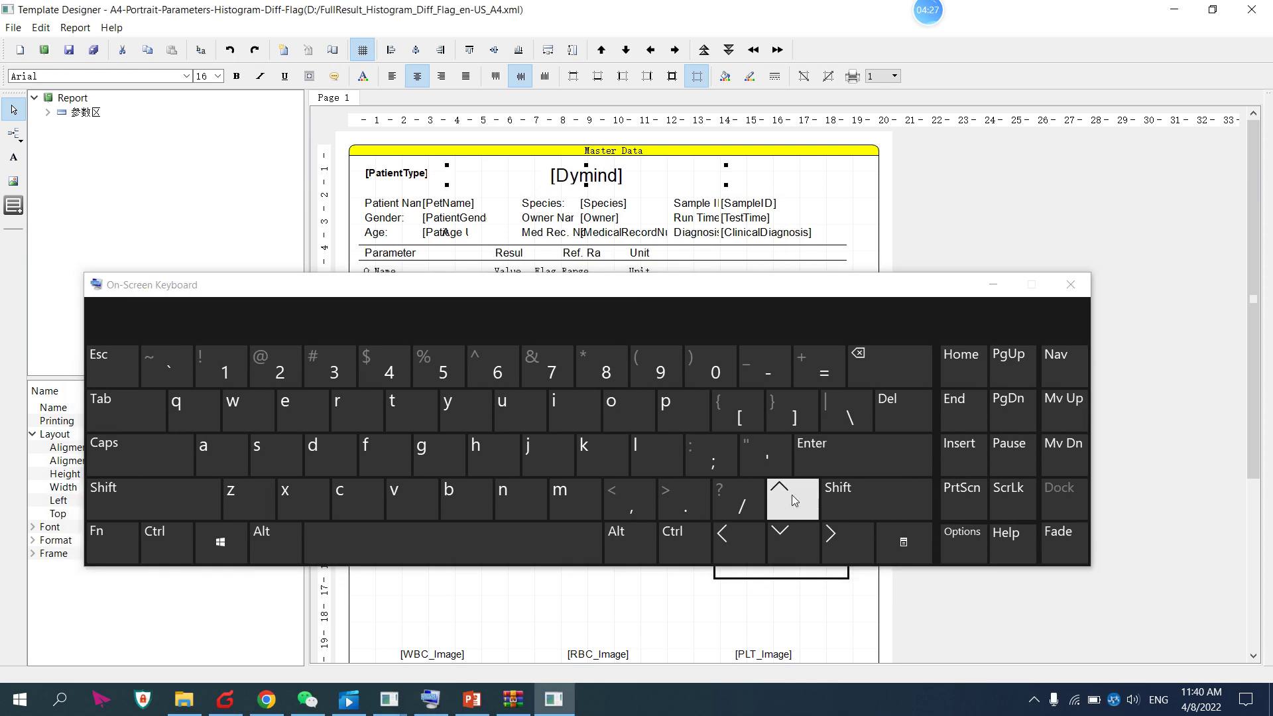
click(791, 494)
click(789, 506)
Fine-tune the [Dymind] title's position to Left 148, Top 20, then hide the keyboard
click(784, 552)
click(783, 552)
click(783, 552)
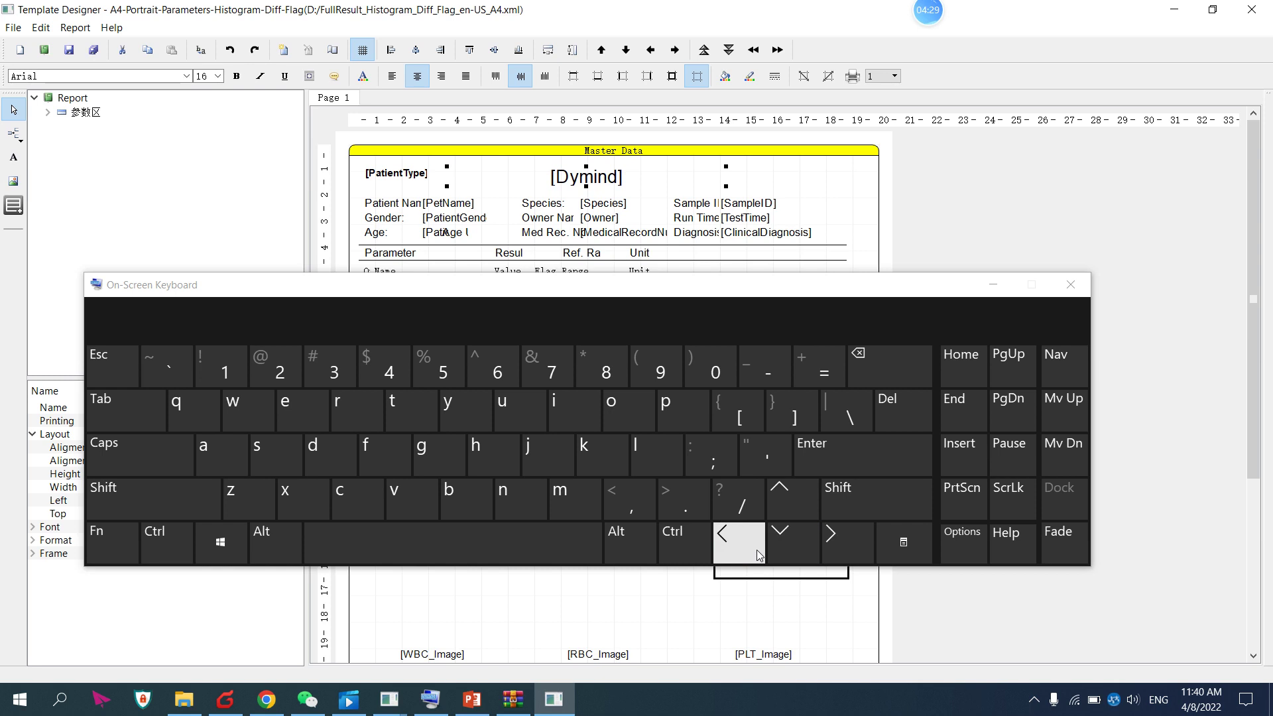
click(738, 543)
click(738, 544)
click(739, 544)
click(788, 552)
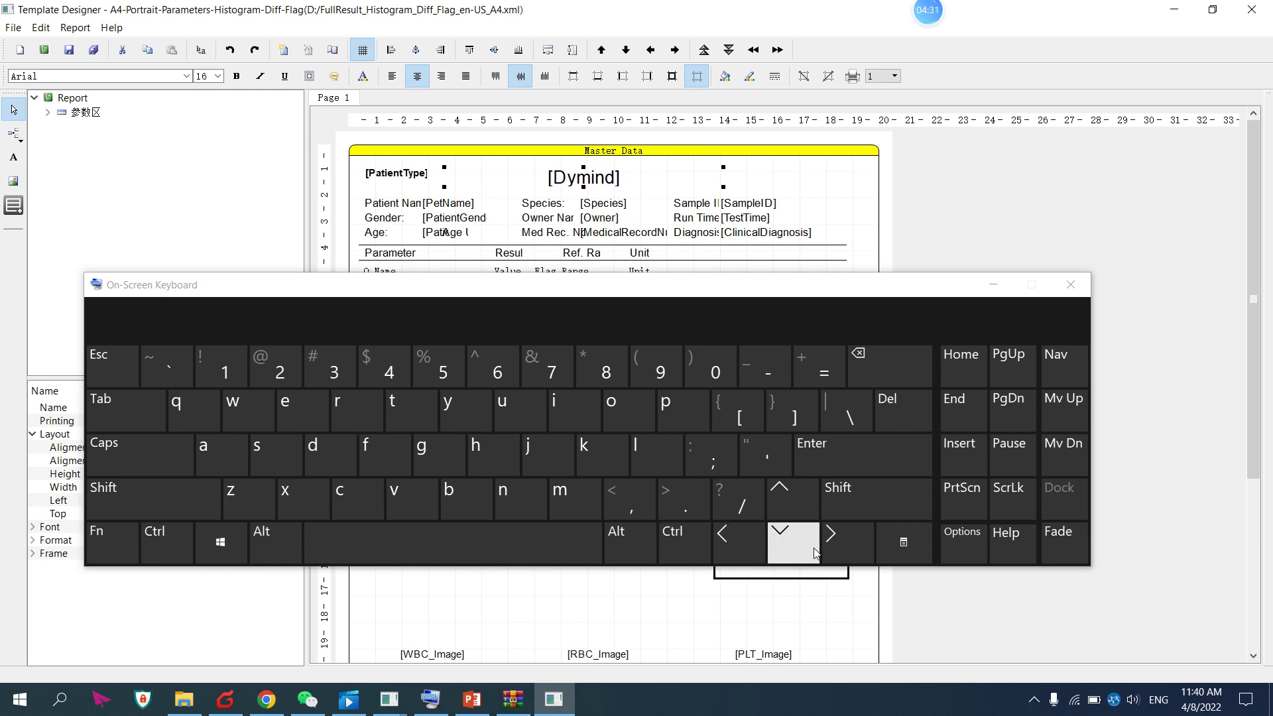
click(832, 541)
click(831, 541)
click(832, 541)
click(831, 540)
click(831, 541)
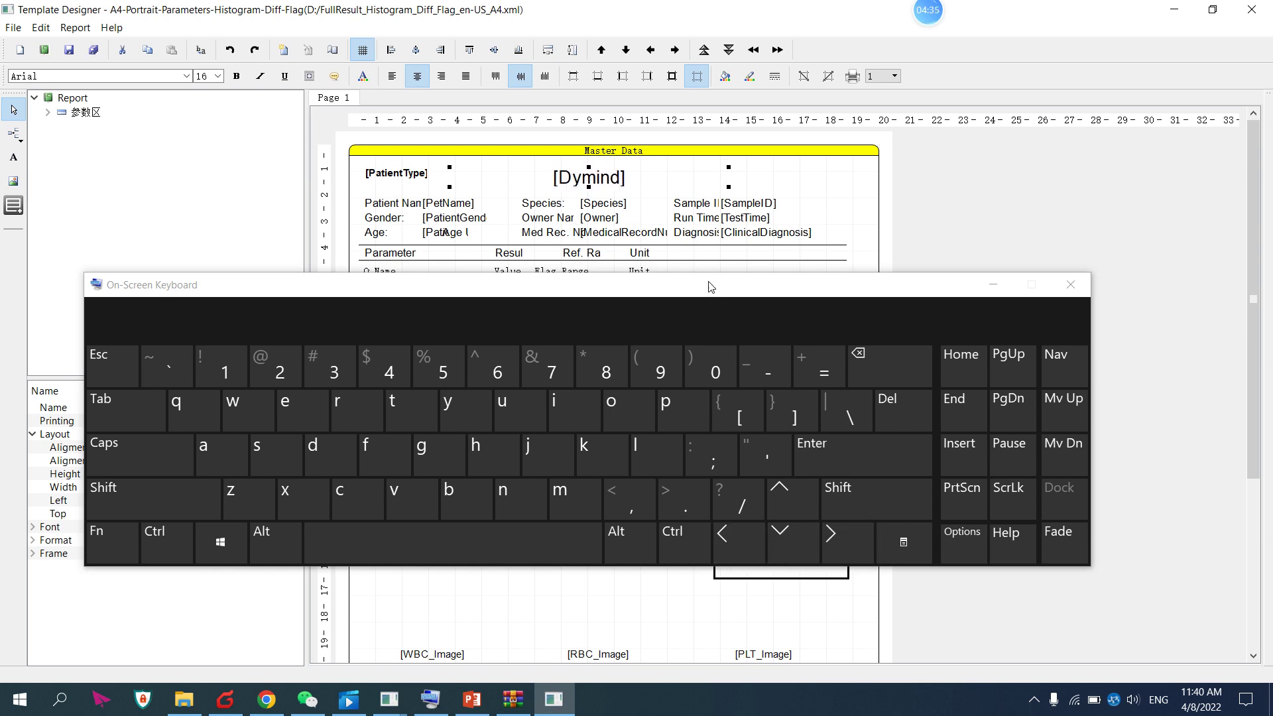
drag(709, 286, 699, 235)
click(705, 640)
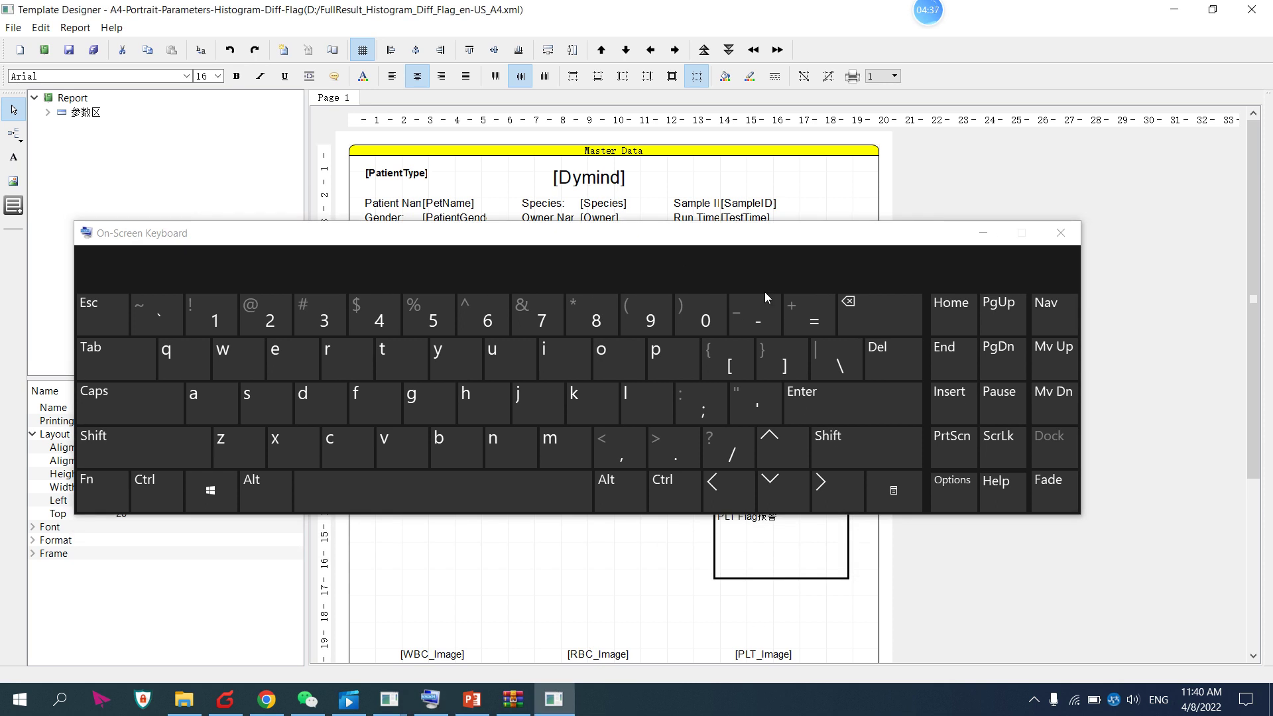
click(974, 239)
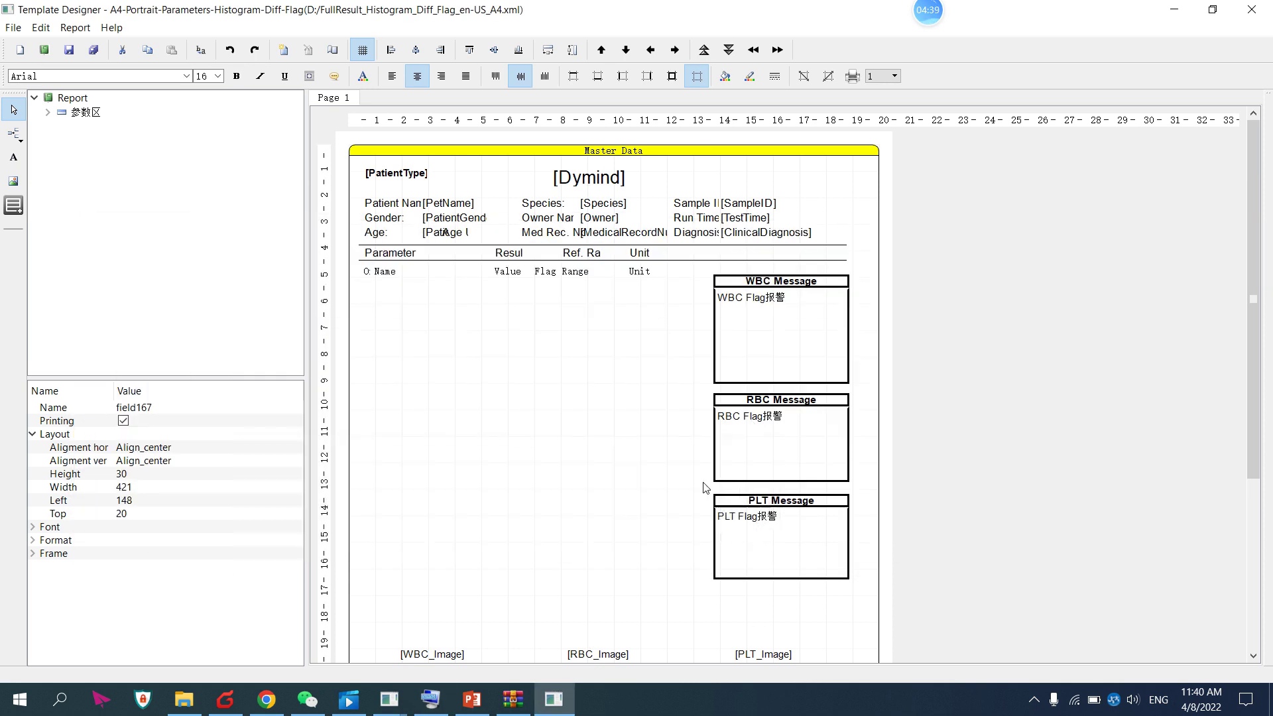
Nudge the [WBC_Image] histogram field up, down and sideways into place
scroll(684, 519, down, 3)
click(429, 540)
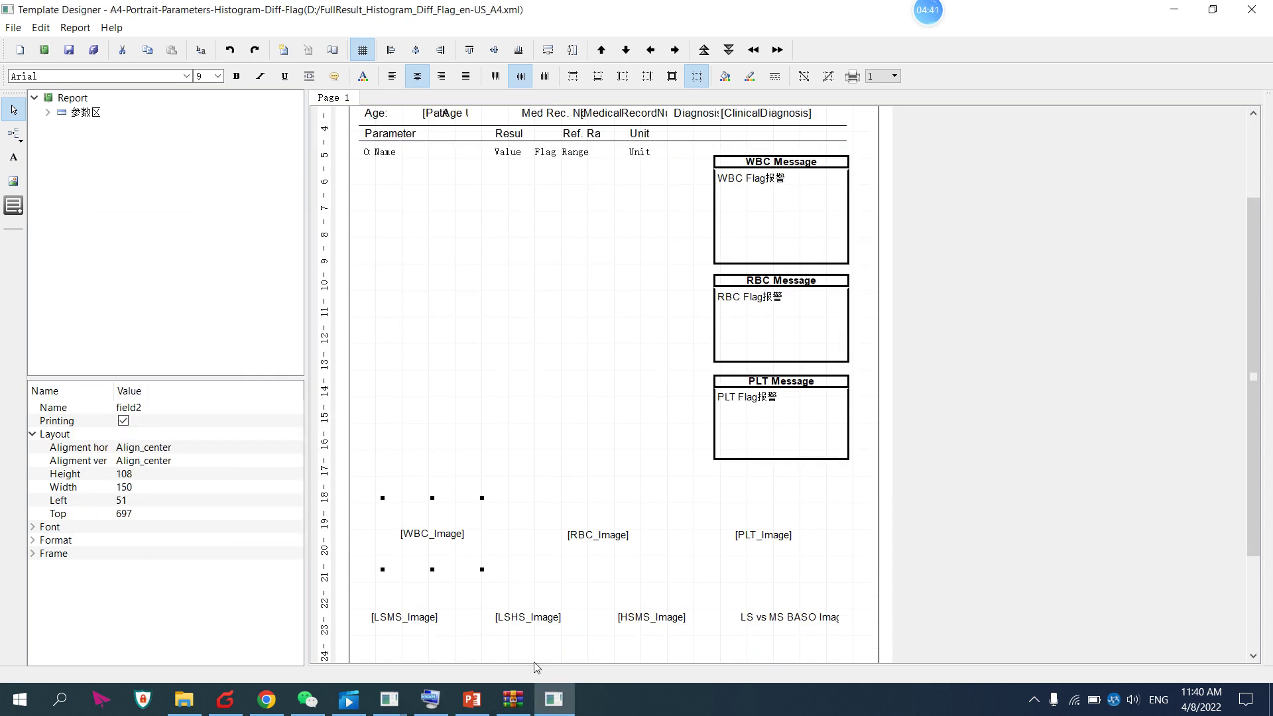
click(432, 700)
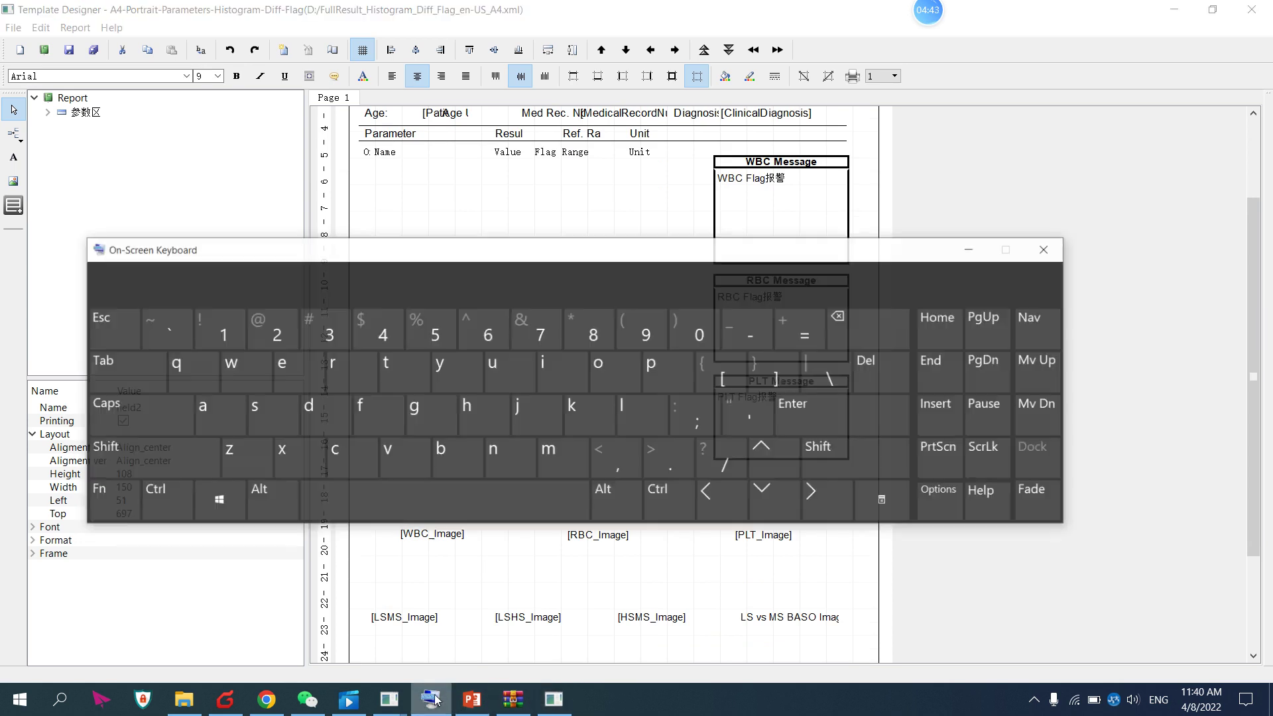
drag(650, 260, 633, 147)
click(769, 364)
click(769, 363)
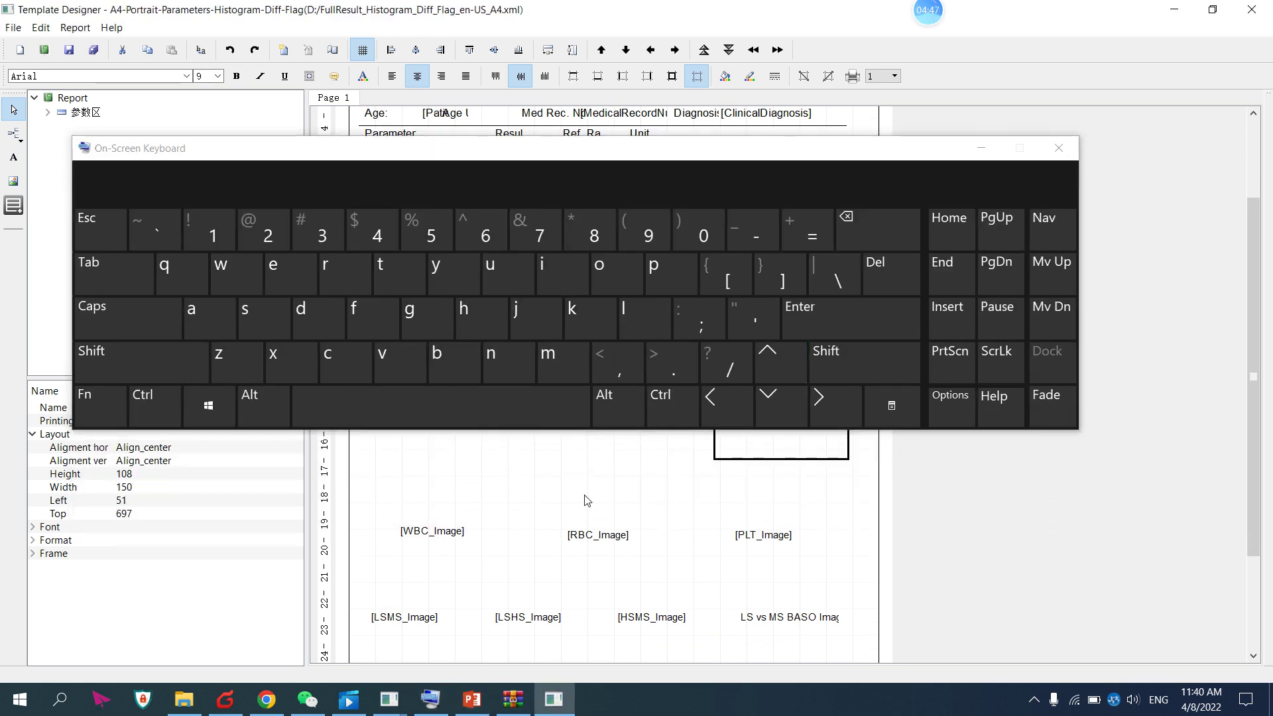
click(781, 410)
click(780, 411)
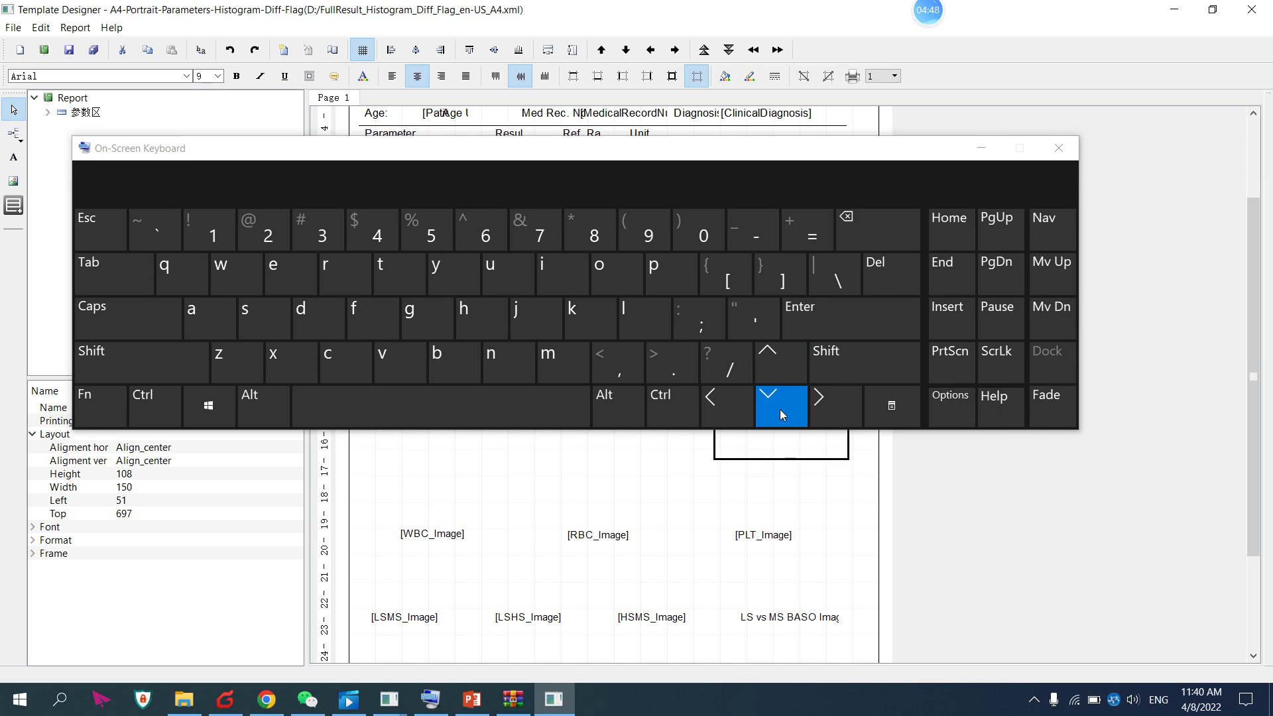
click(829, 404)
click(729, 405)
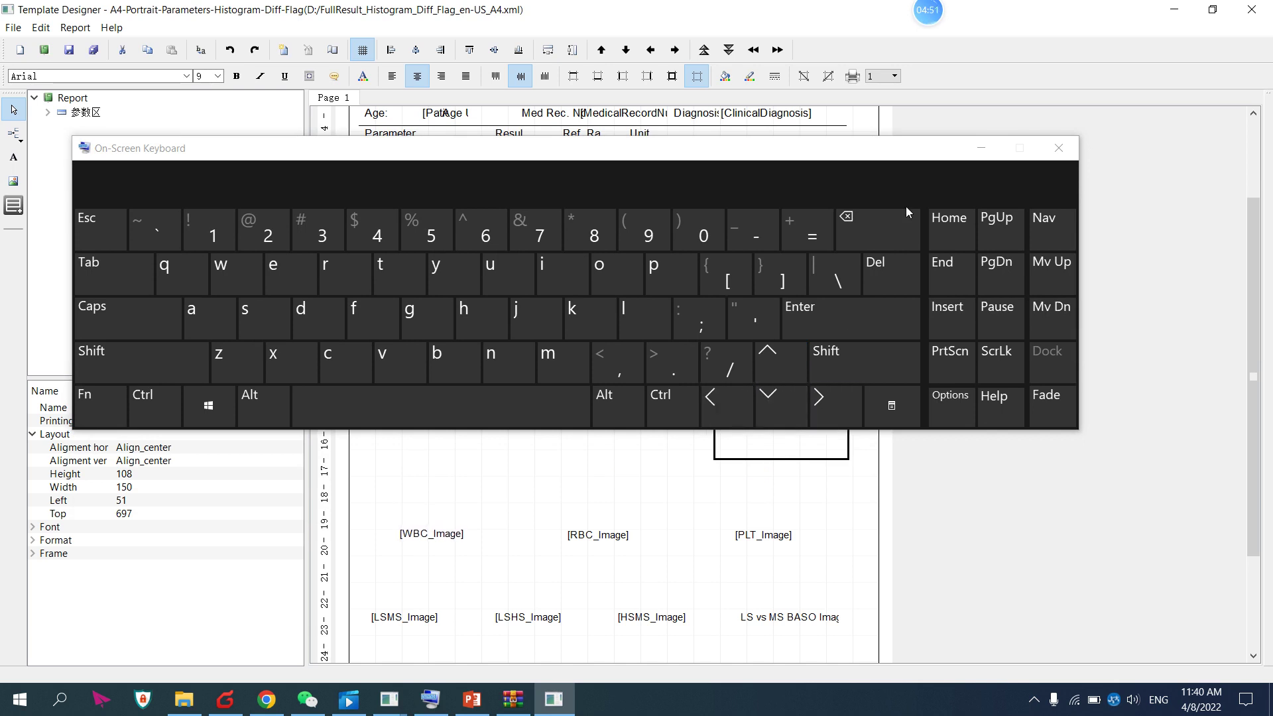
click(982, 150)
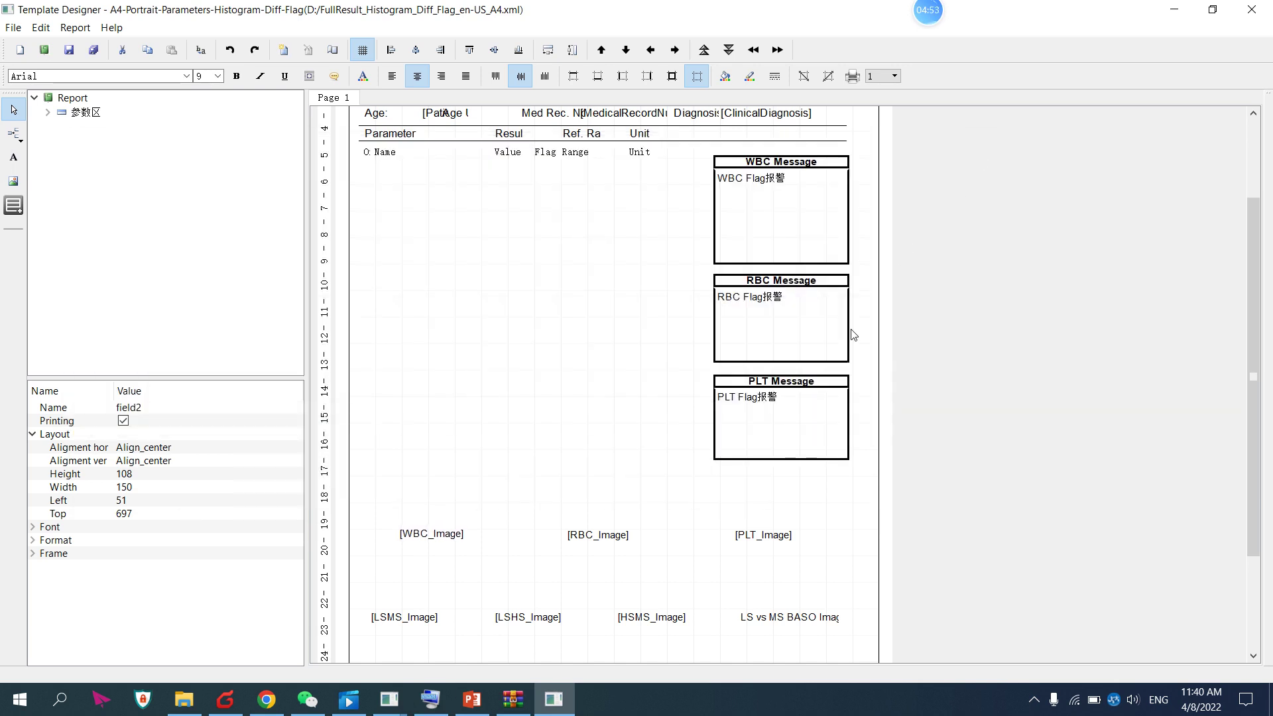
Nudge the bold footer disclaimer line down slightly
click(822, 402)
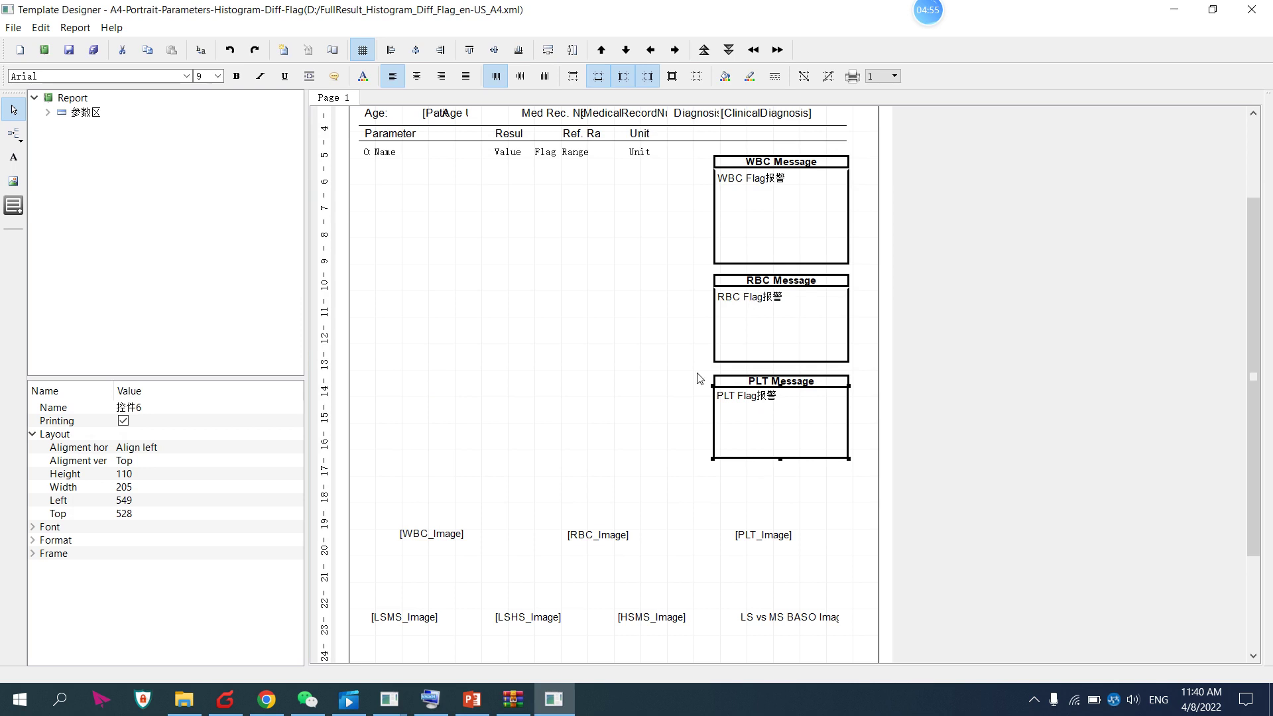
scroll(659, 297, up, 1)
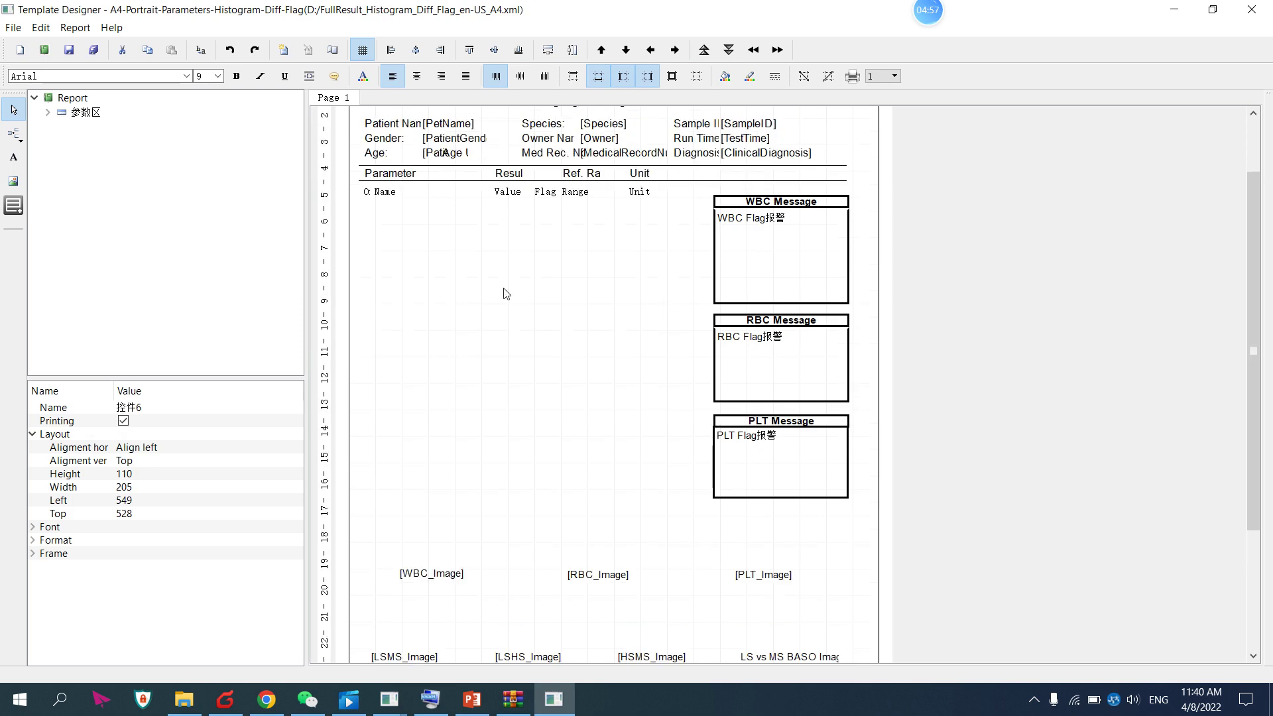
scroll(569, 493, down, 5)
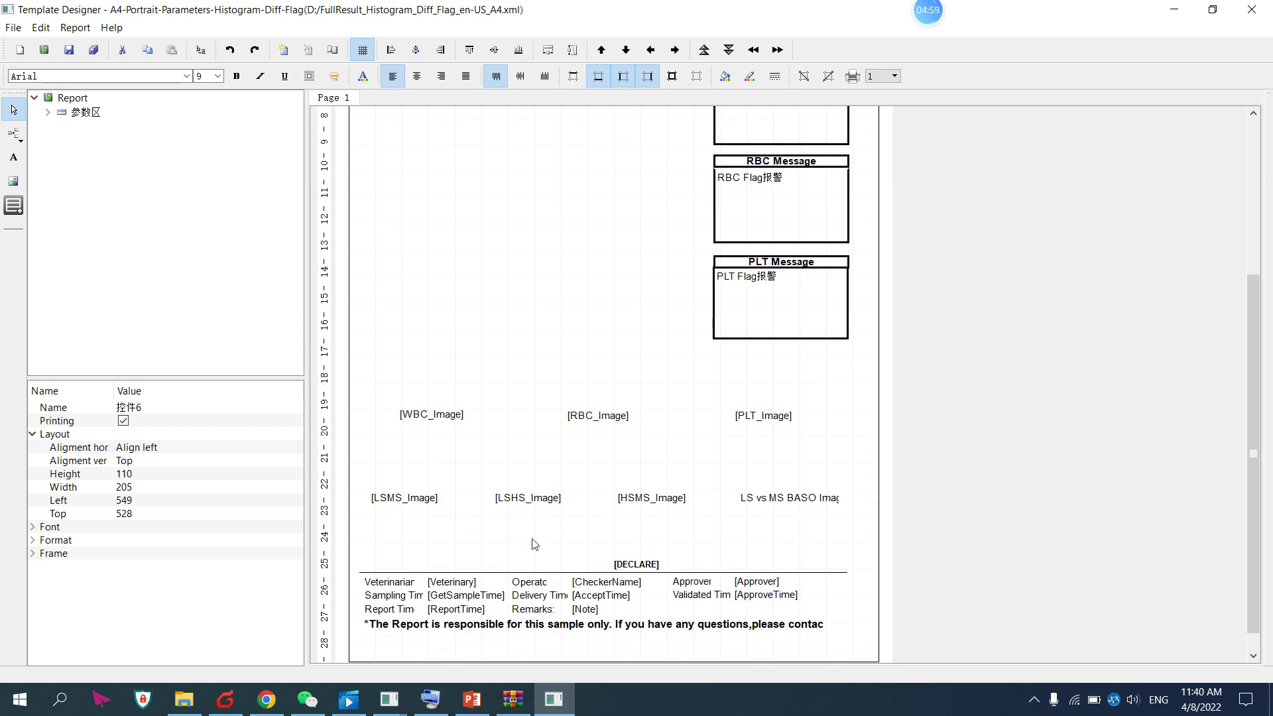
click(443, 599)
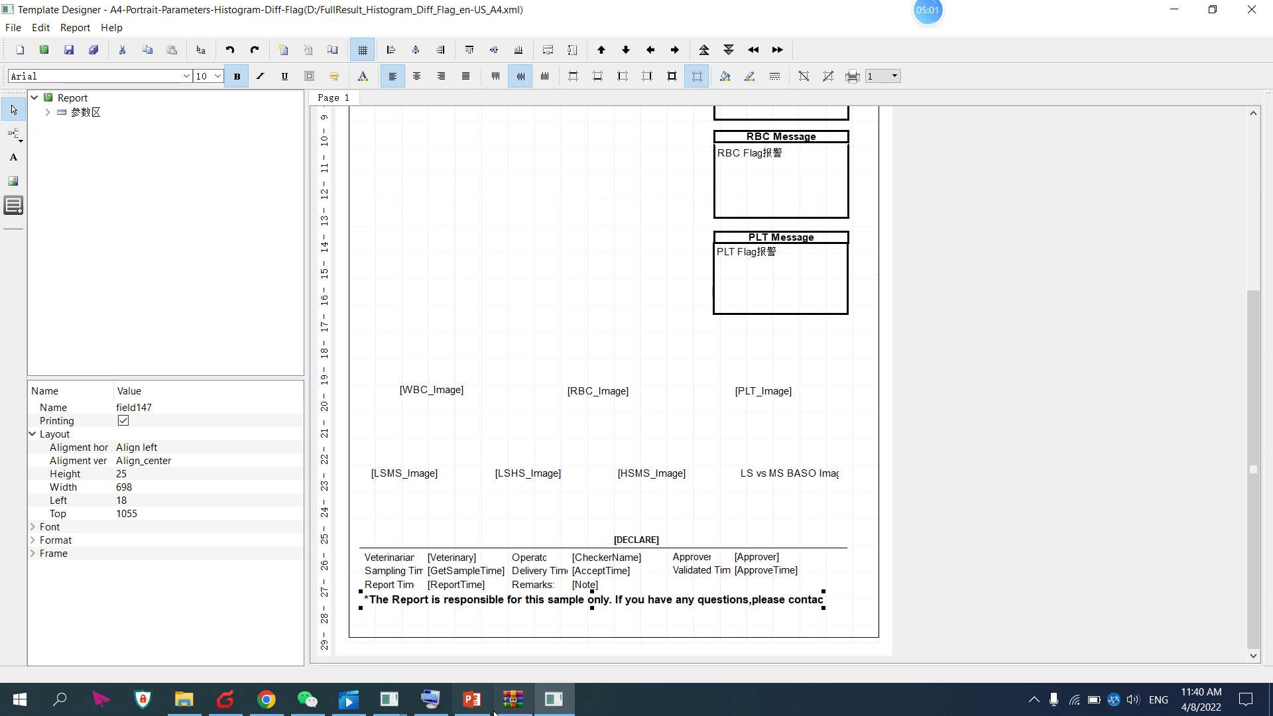
click(434, 699)
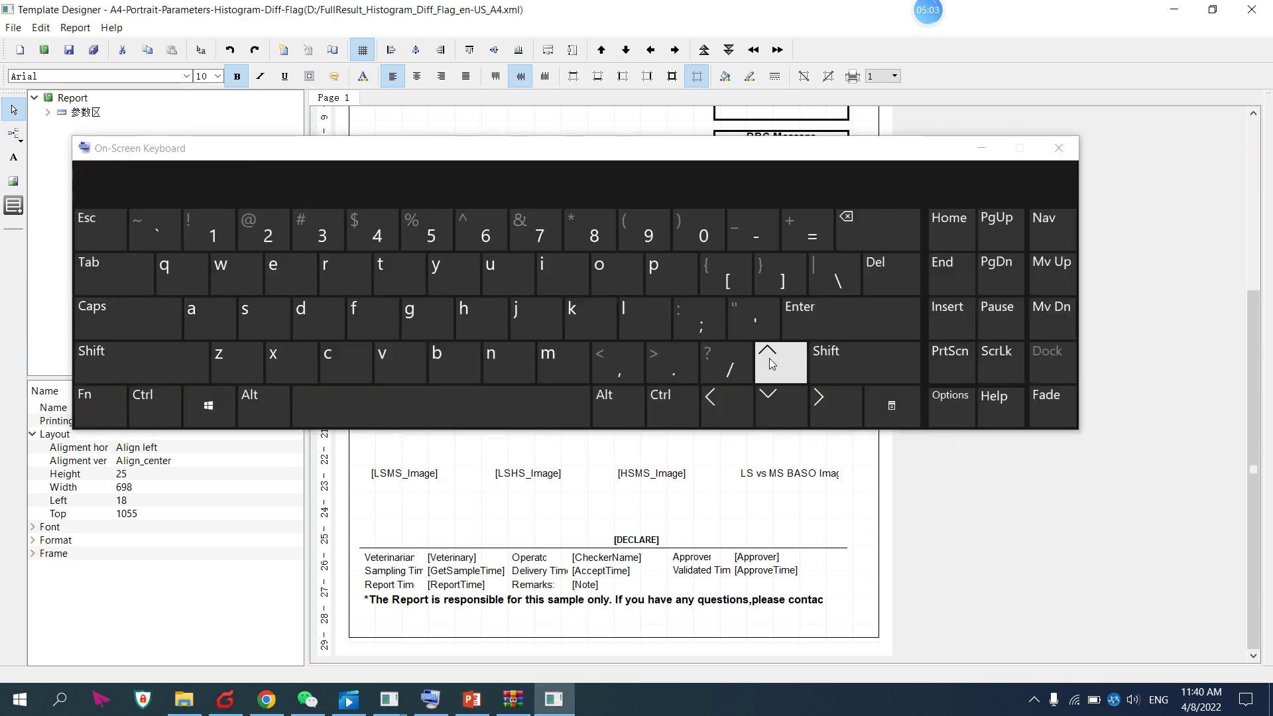
click(772, 396)
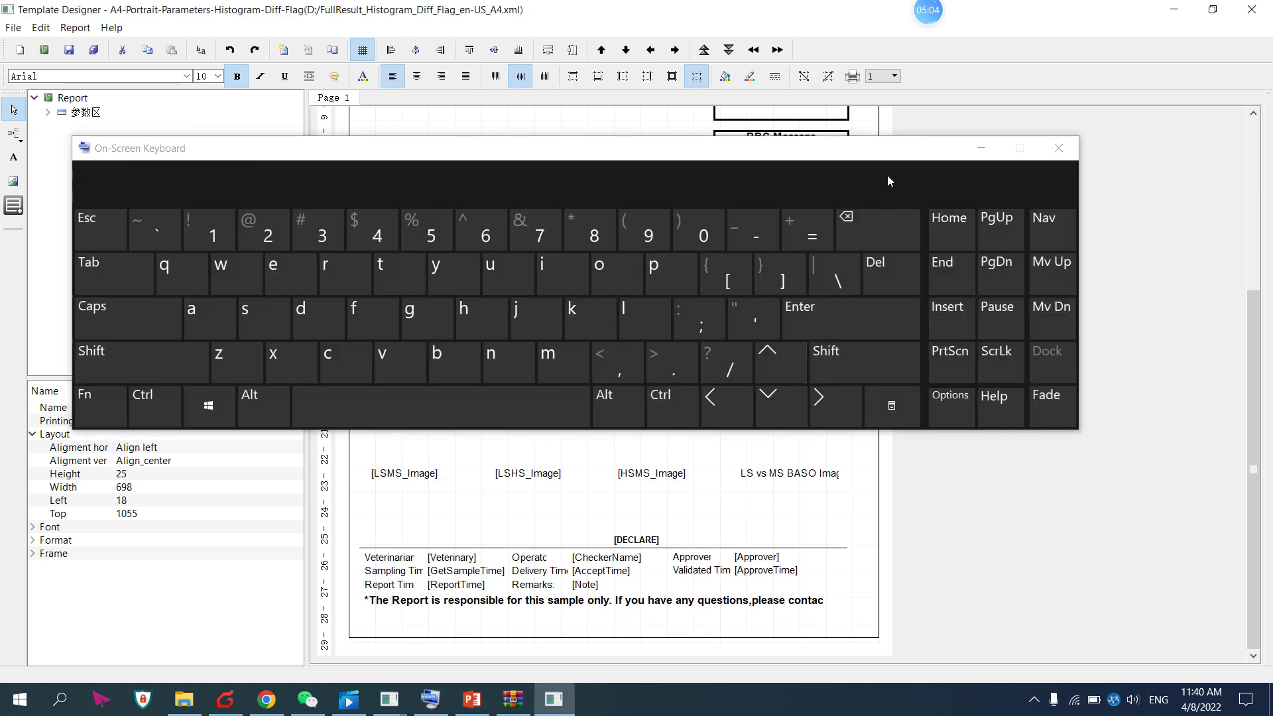
click(980, 149)
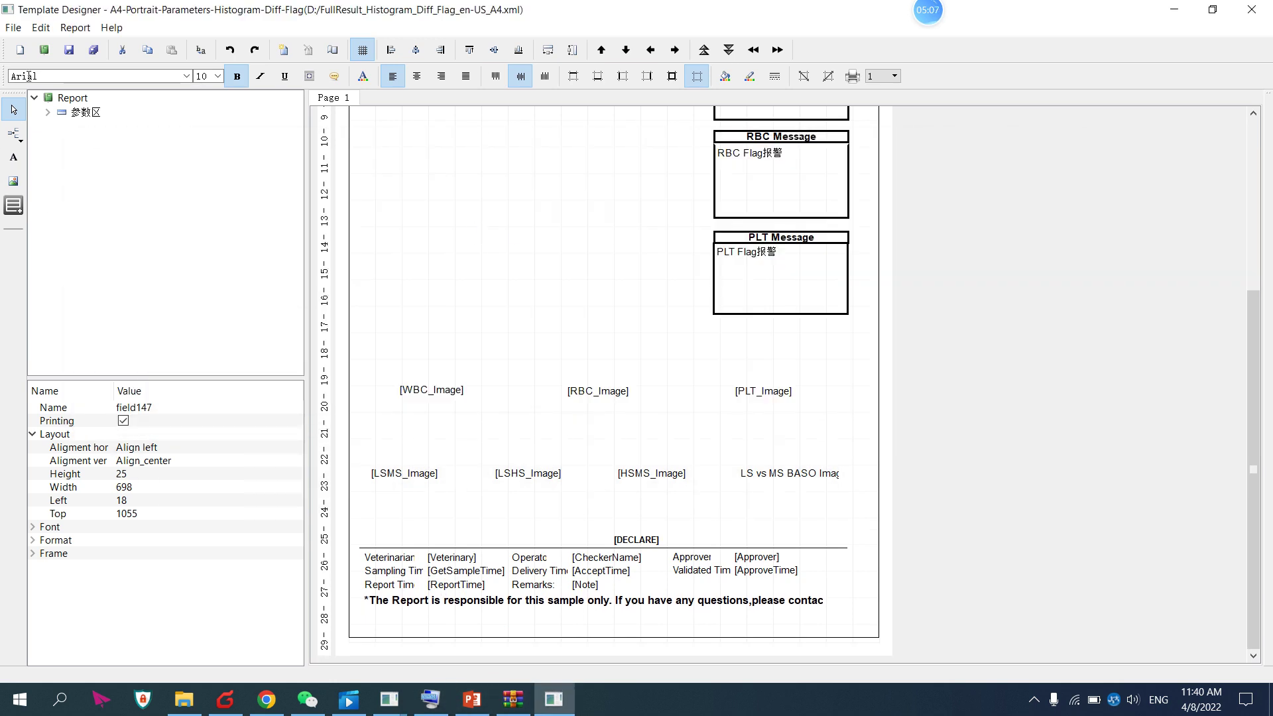
click(13, 27)
mouse_move(51, 30)
mouse_move(14, 28)
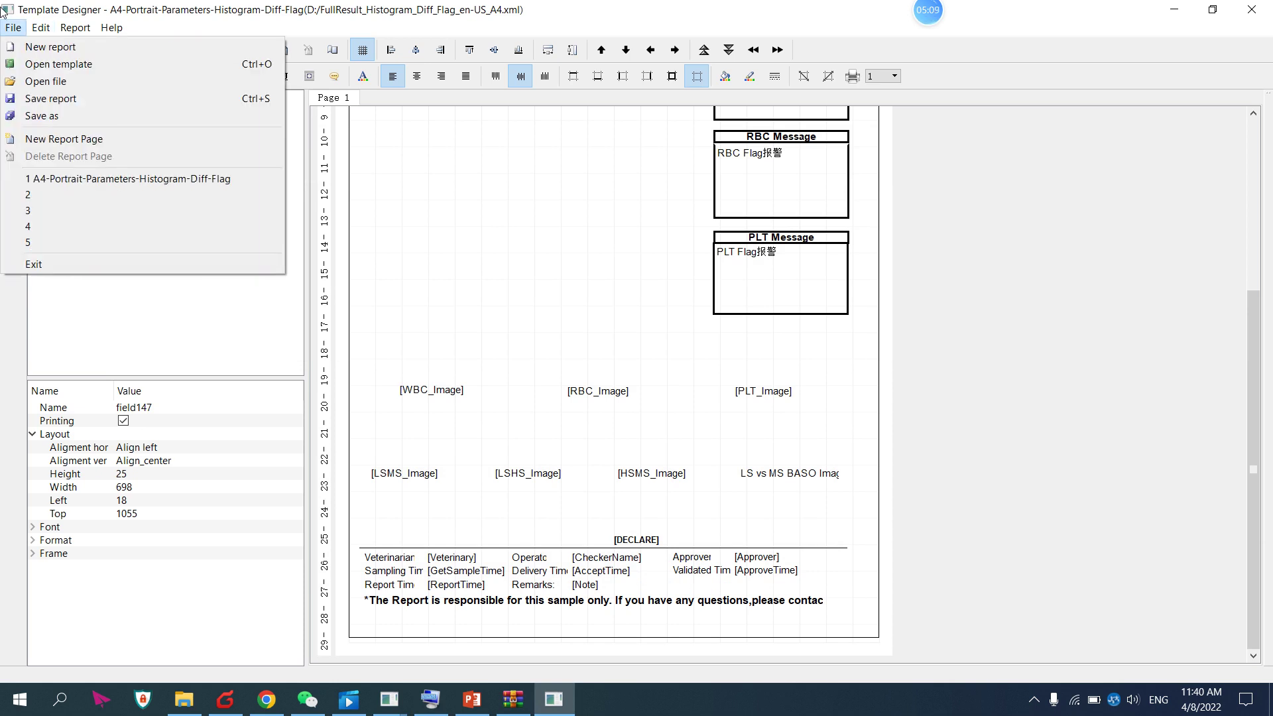
Save the template as 1111111.xml on Local Disk (D:)
click(20, 117)
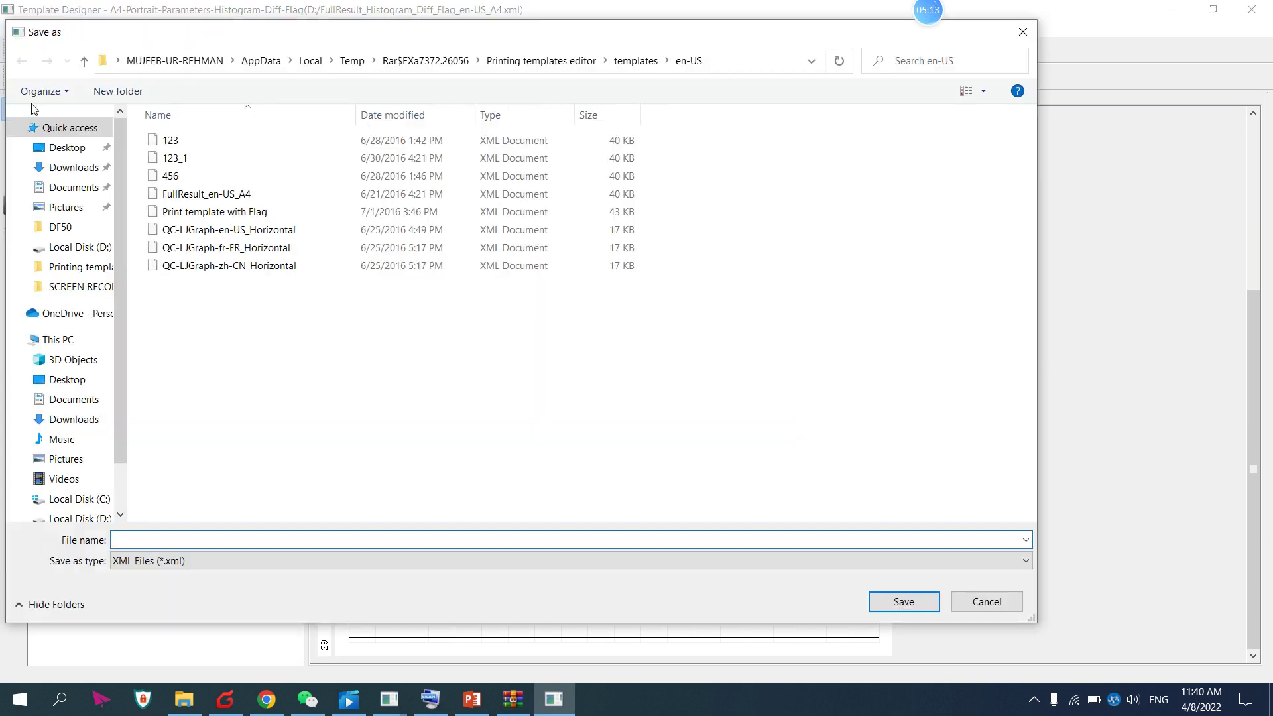
click(81, 519)
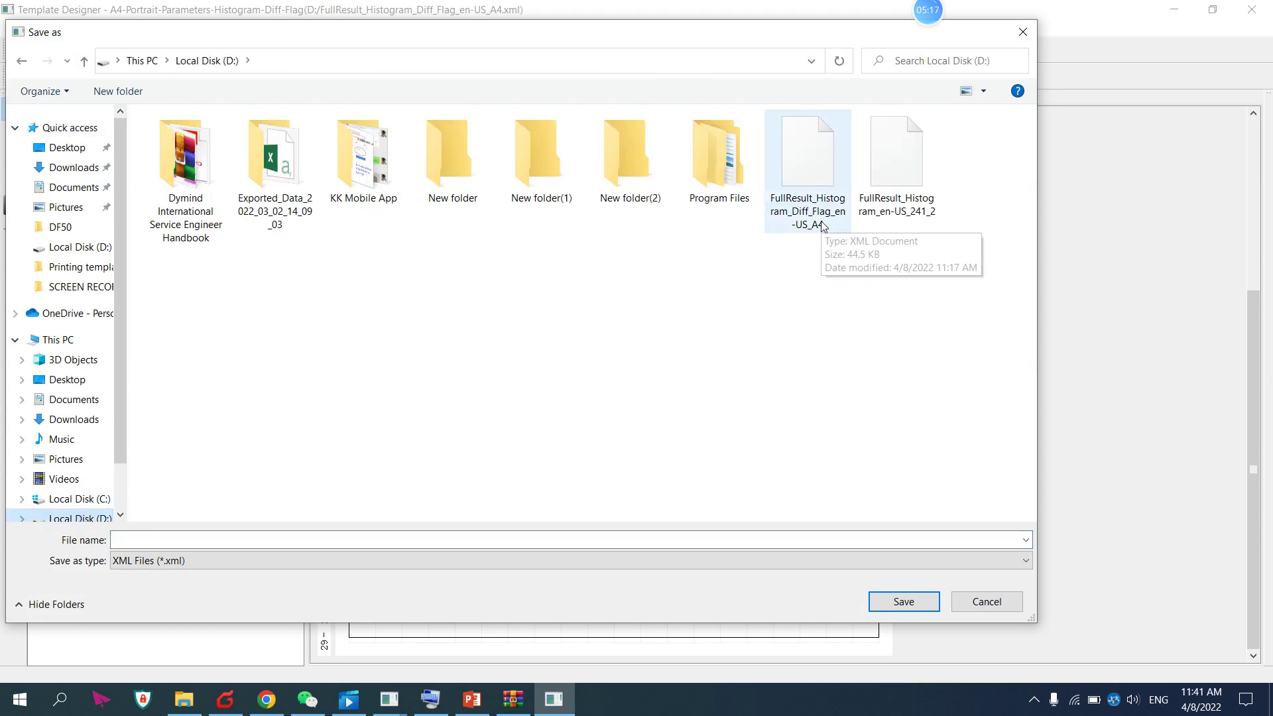
click(243, 540)
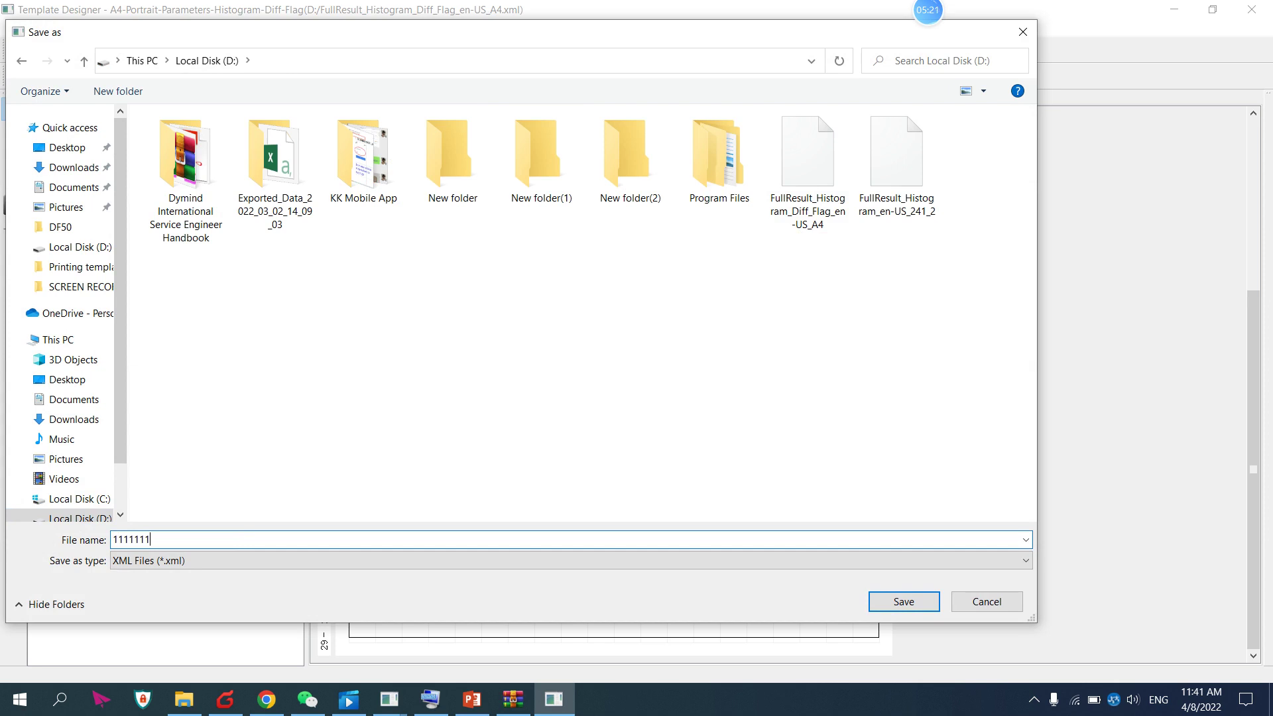
click(889, 602)
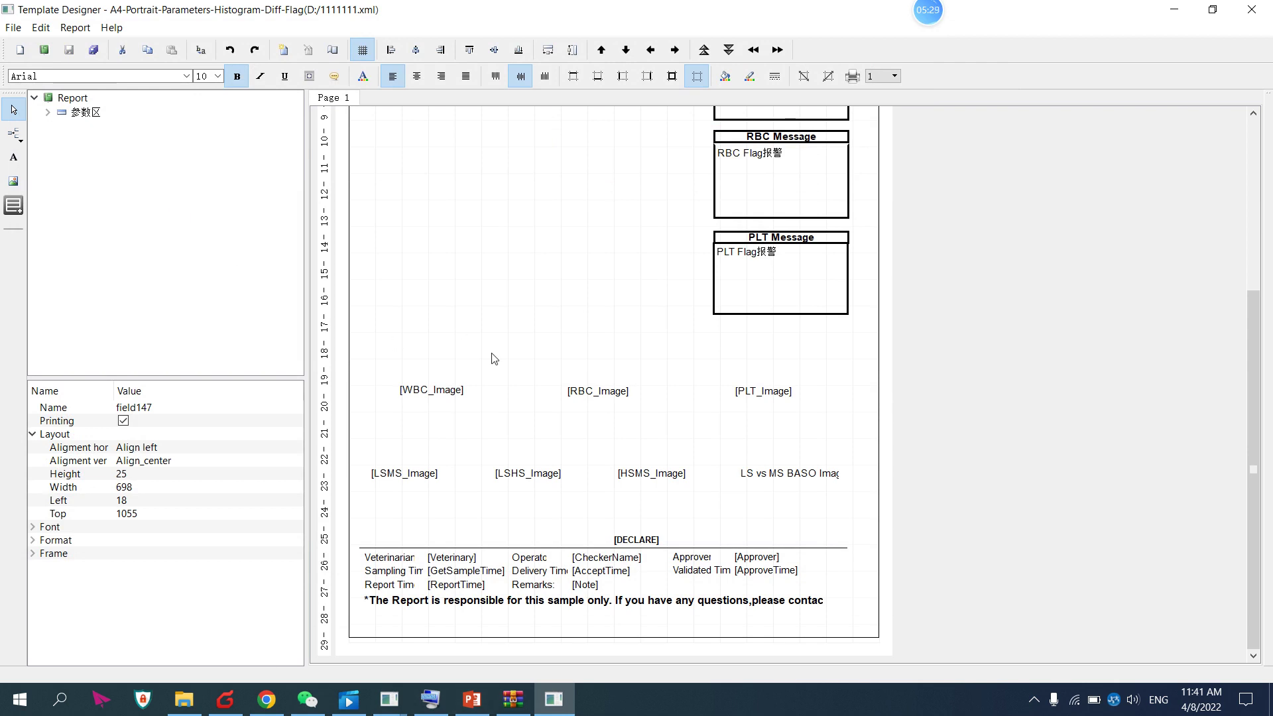
Start a blank new report with Ctrl+N
scroll(494, 358, up, 1)
mouse_move(958, 14)
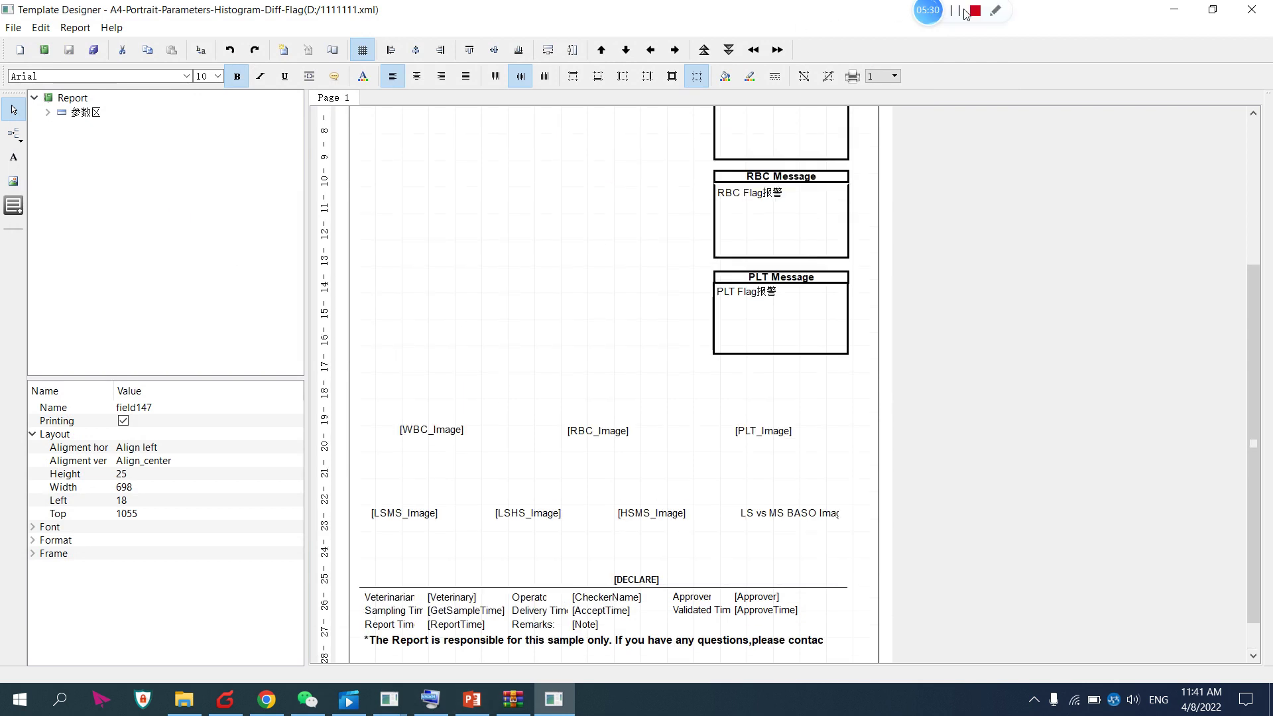
key(ctrl+n)
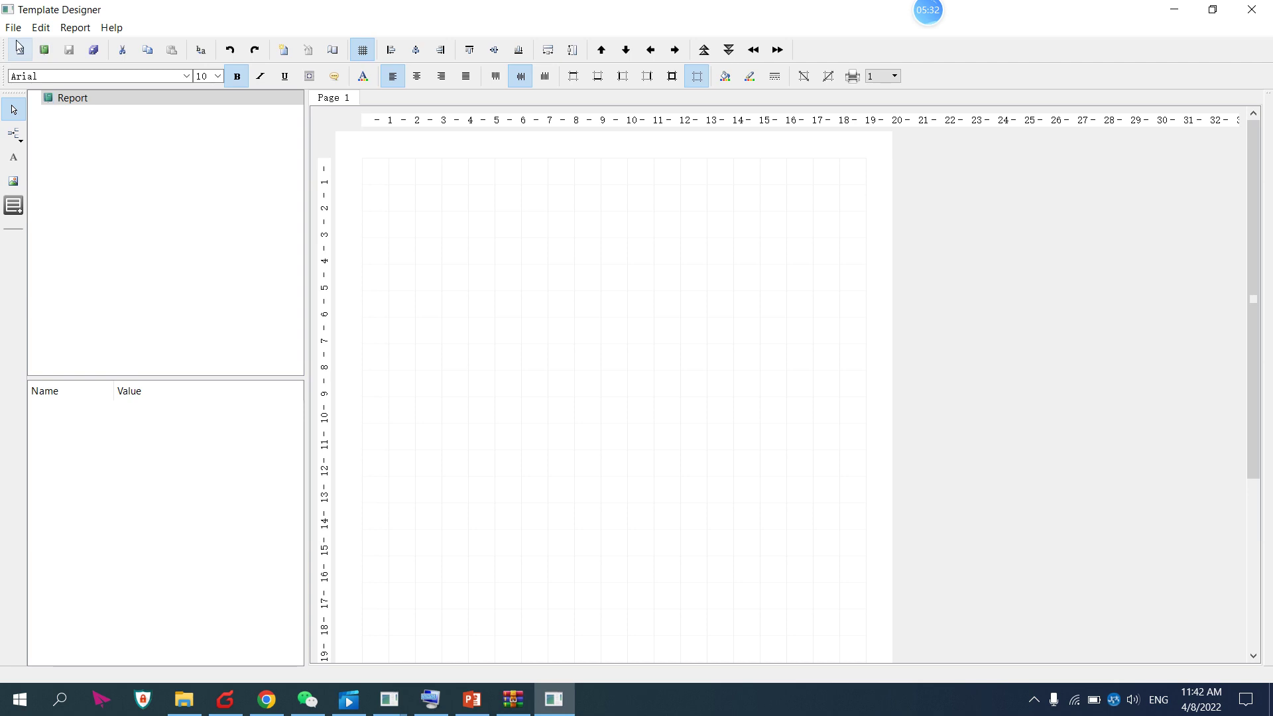
Open FullResult_Histogram_en-US_241_2.xml from D: and select its [ReportTitle] field
click(13, 27)
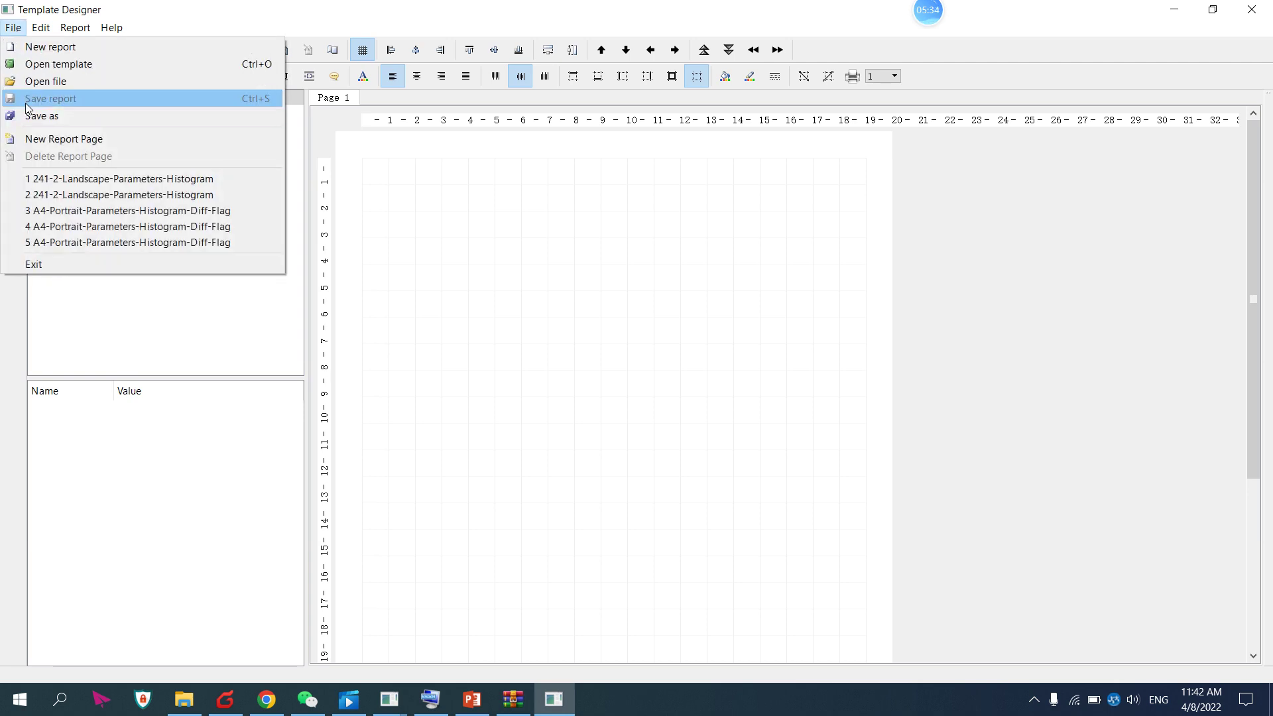
click(35, 84)
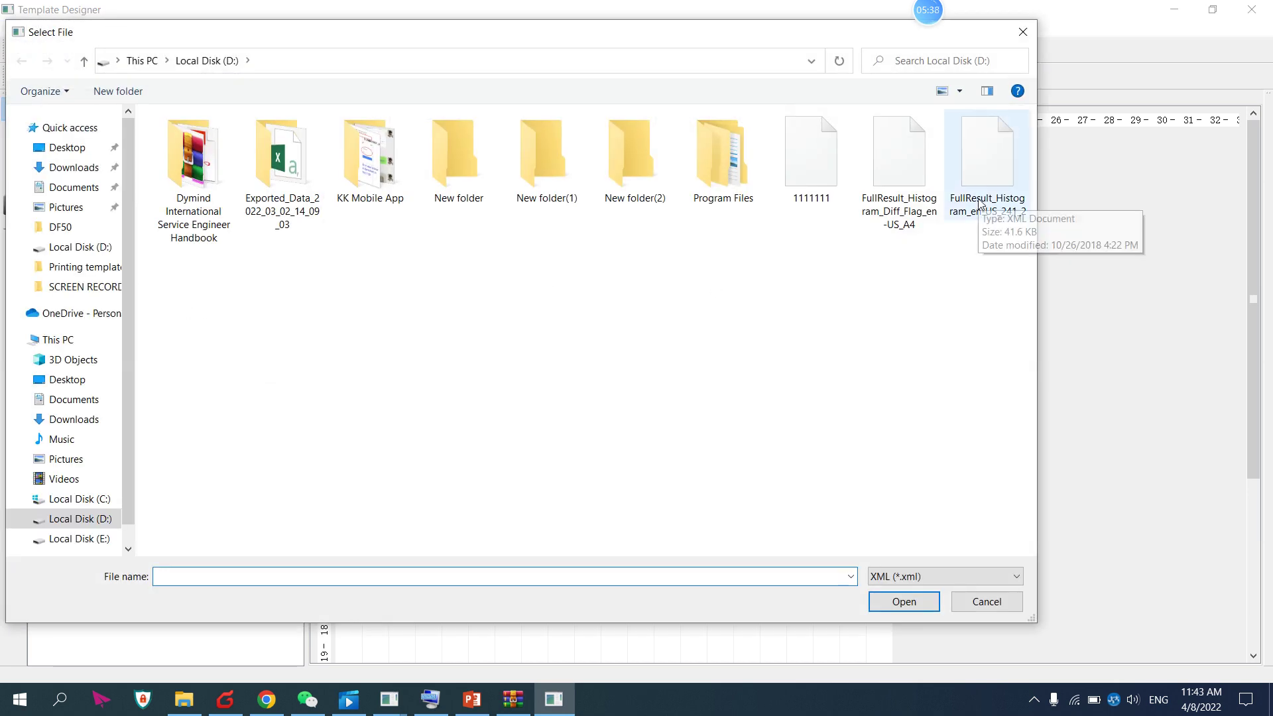
click(978, 202)
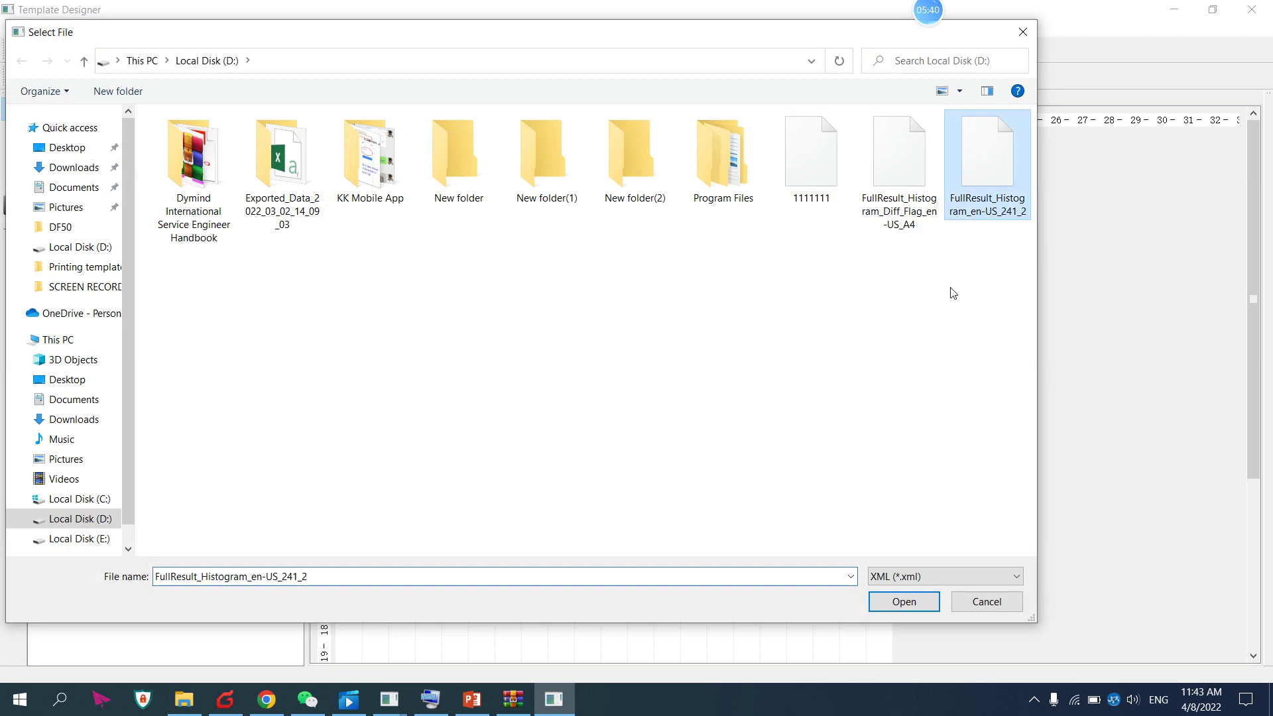
click(903, 602)
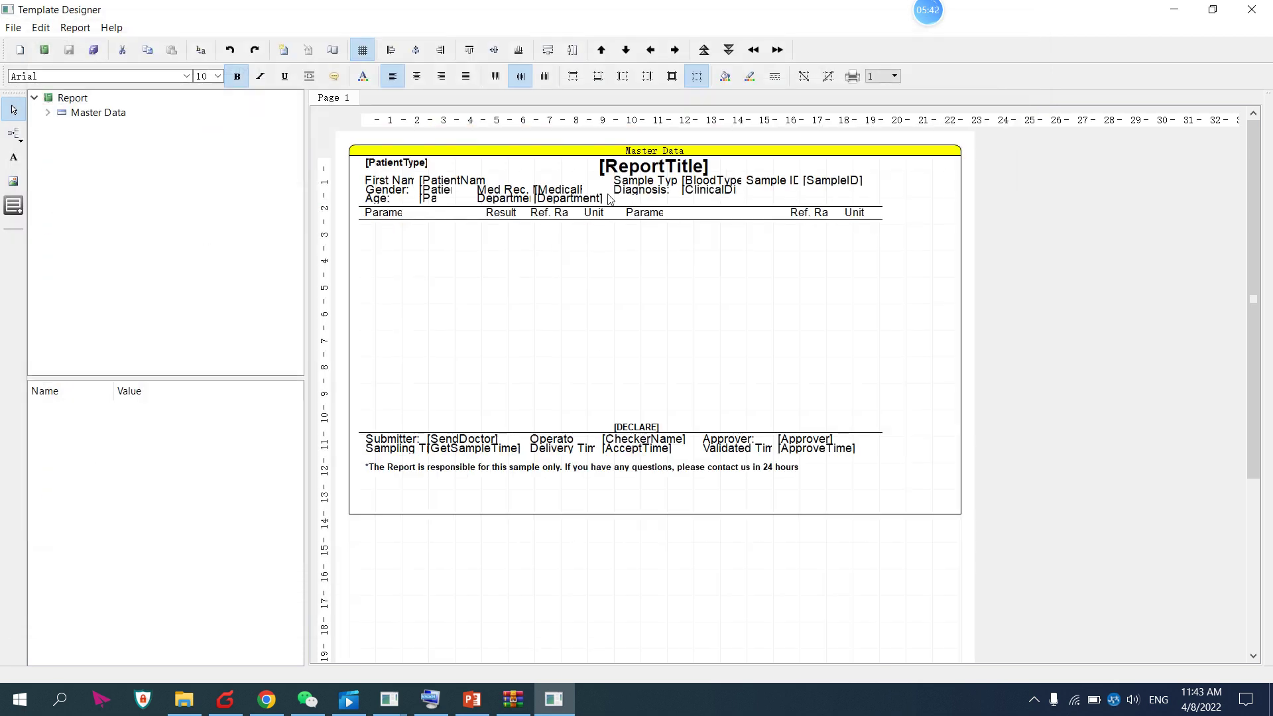
click(650, 273)
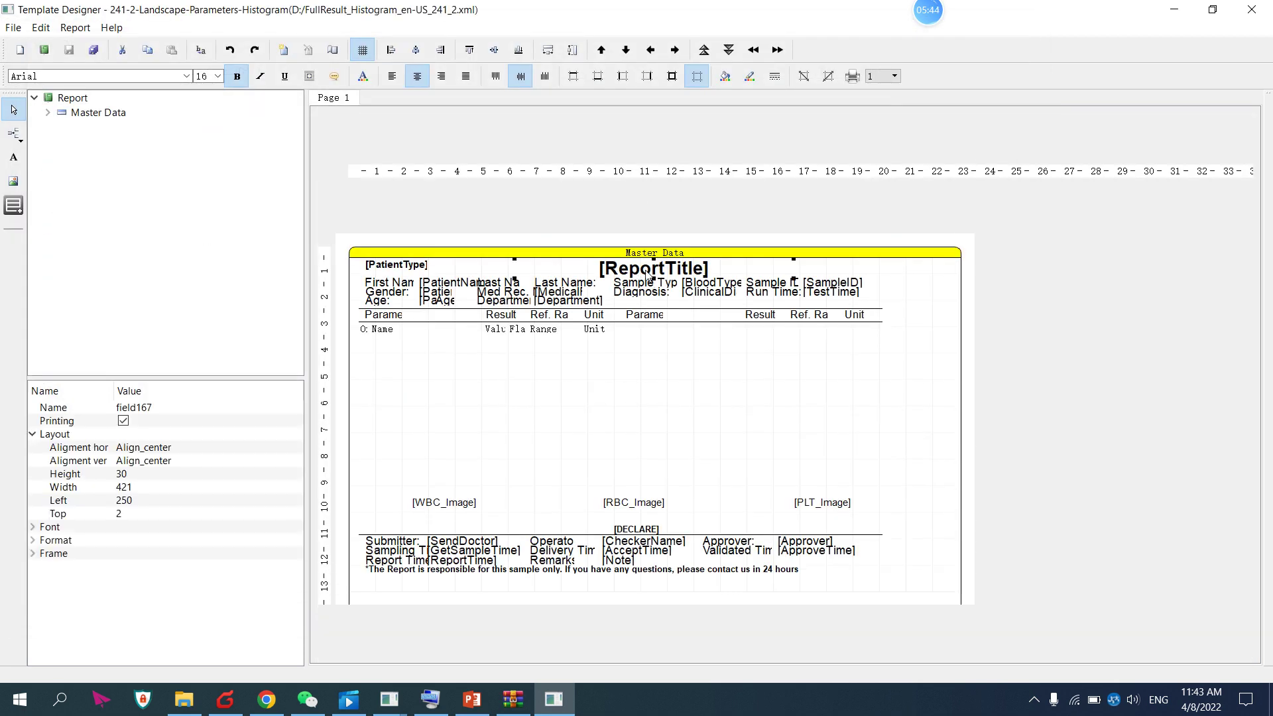
Save the 241-2 template to D: under the new name 22222
click(430, 699)
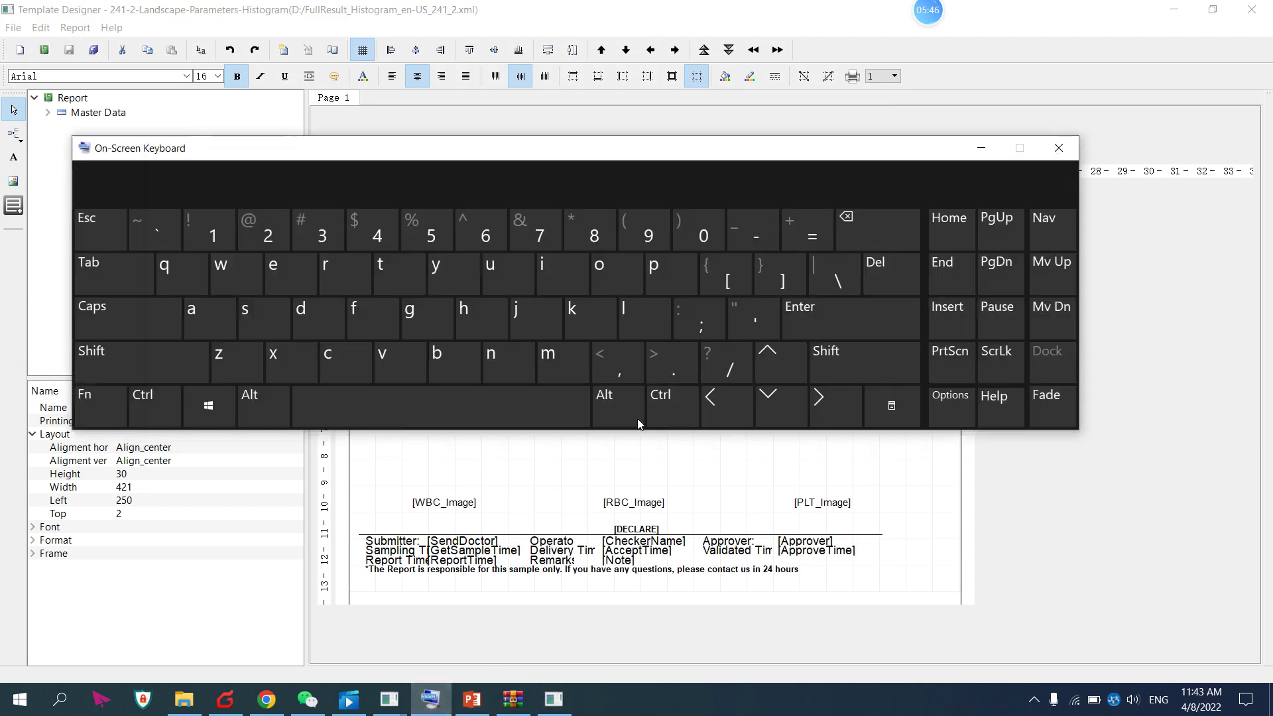
drag(603, 169, 623, 364)
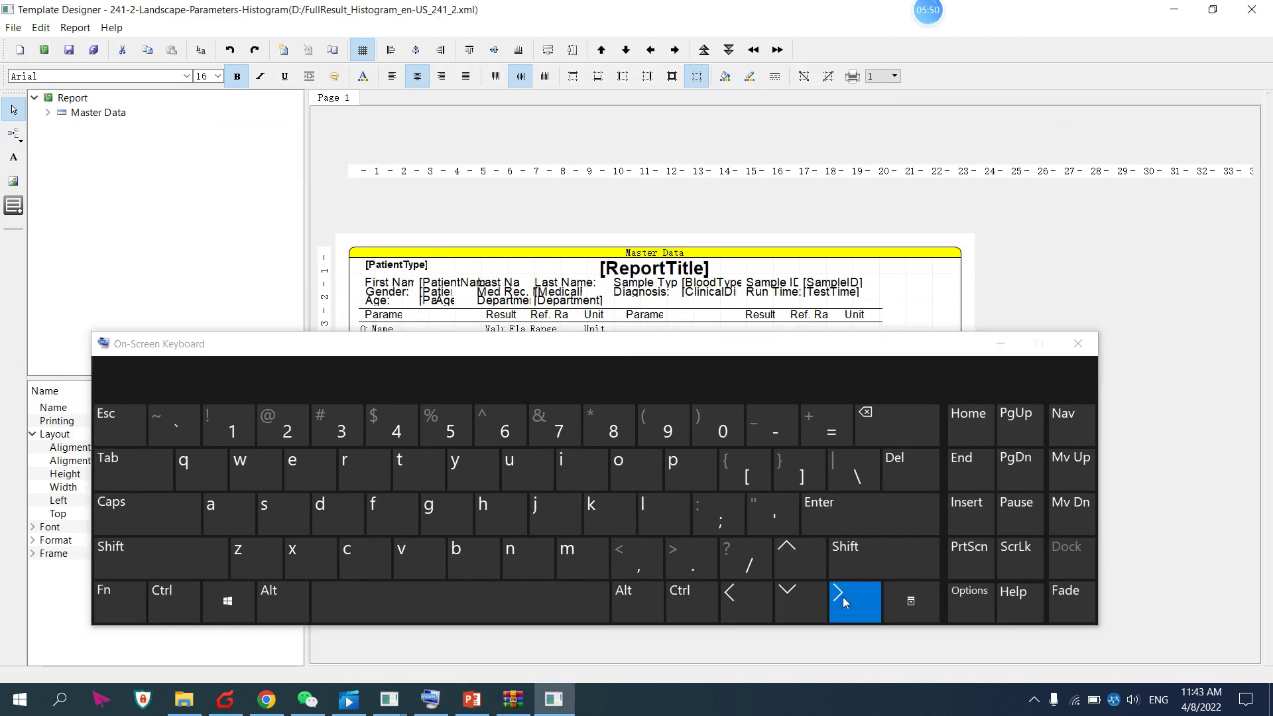
click(996, 342)
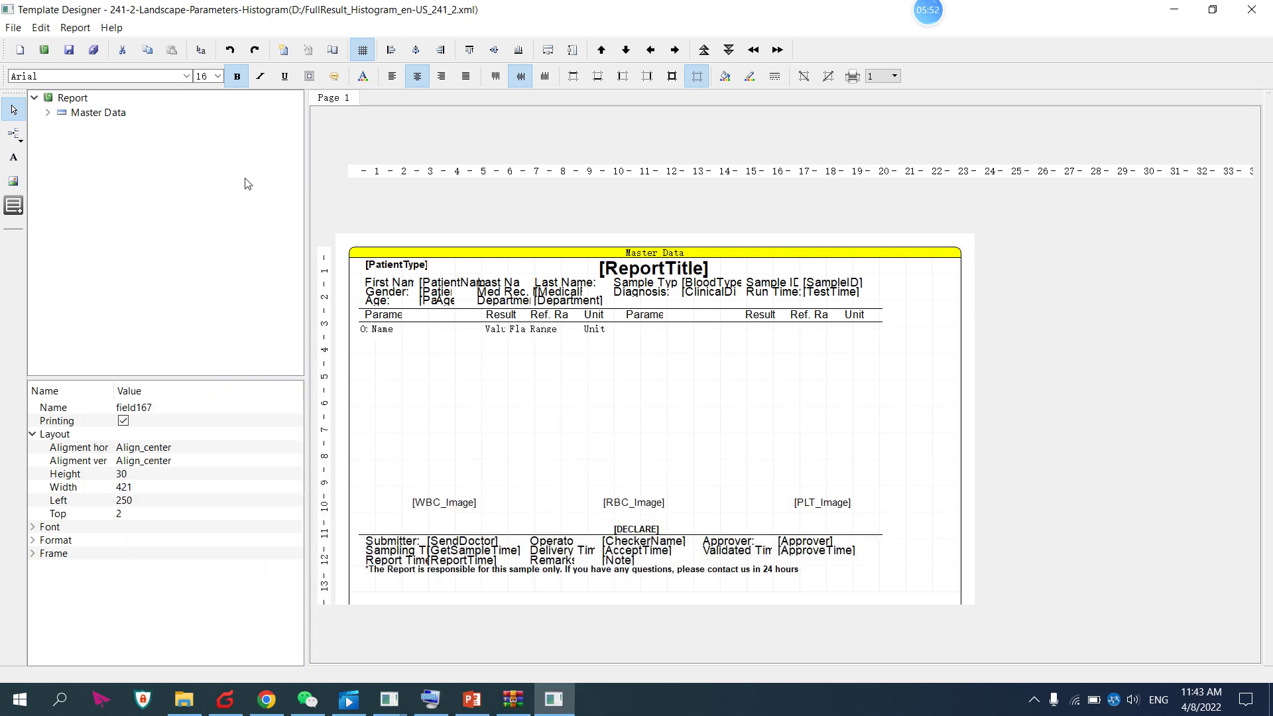
click(13, 28)
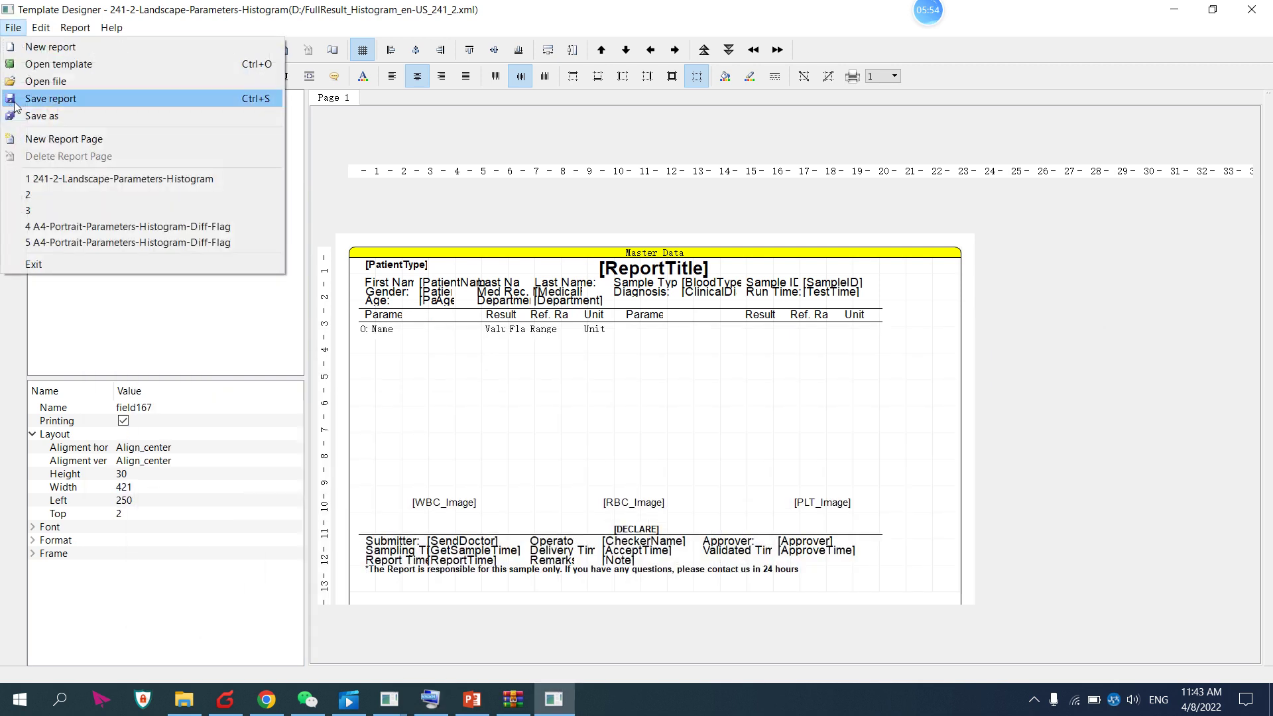
click(41, 116)
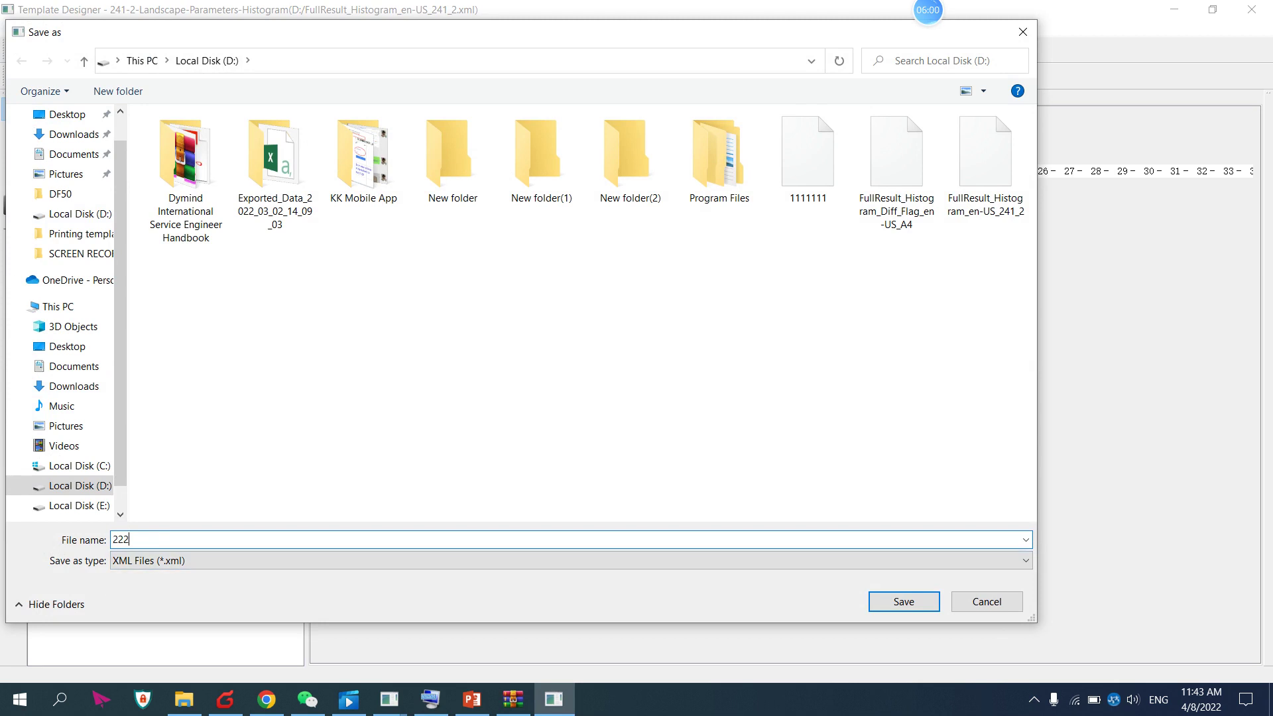
click(917, 603)
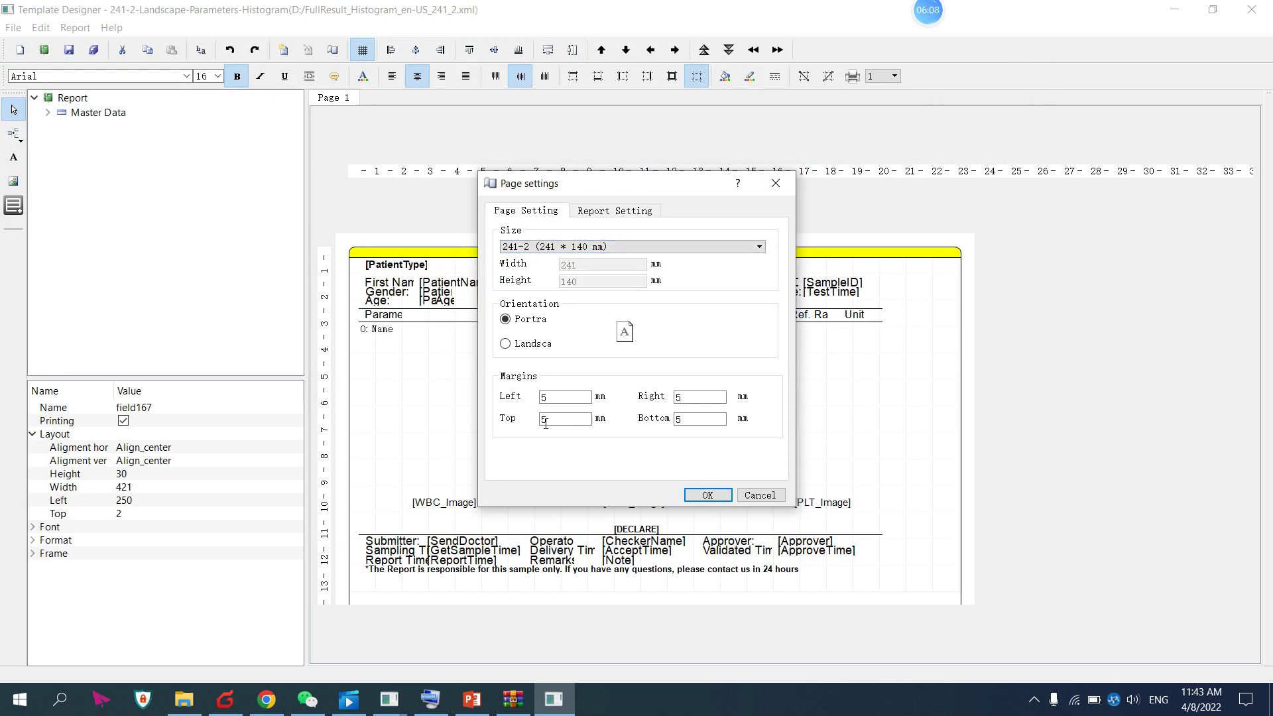
Set Left and Right margins to 10 mm, keep the 241-2 page size, and confirm
click(545, 398)
double_click(546, 397)
text(10)
click(687, 397)
text(1)
click(717, 249)
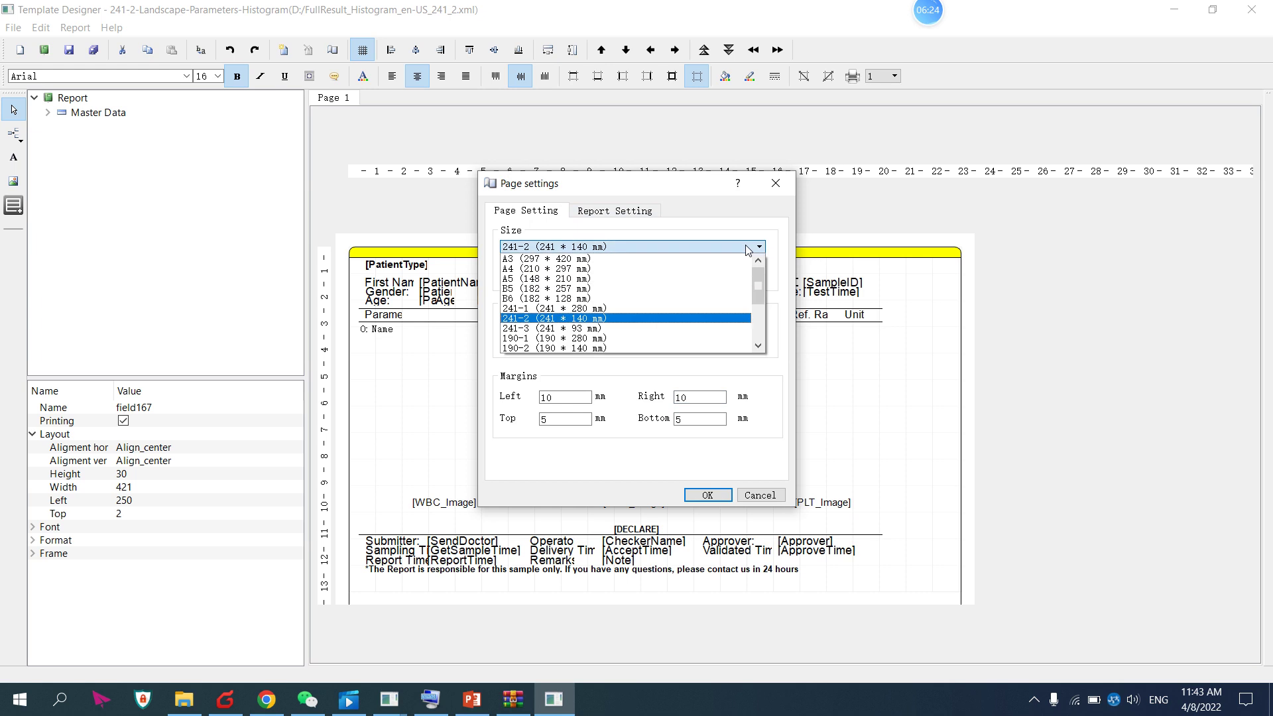
click(748, 250)
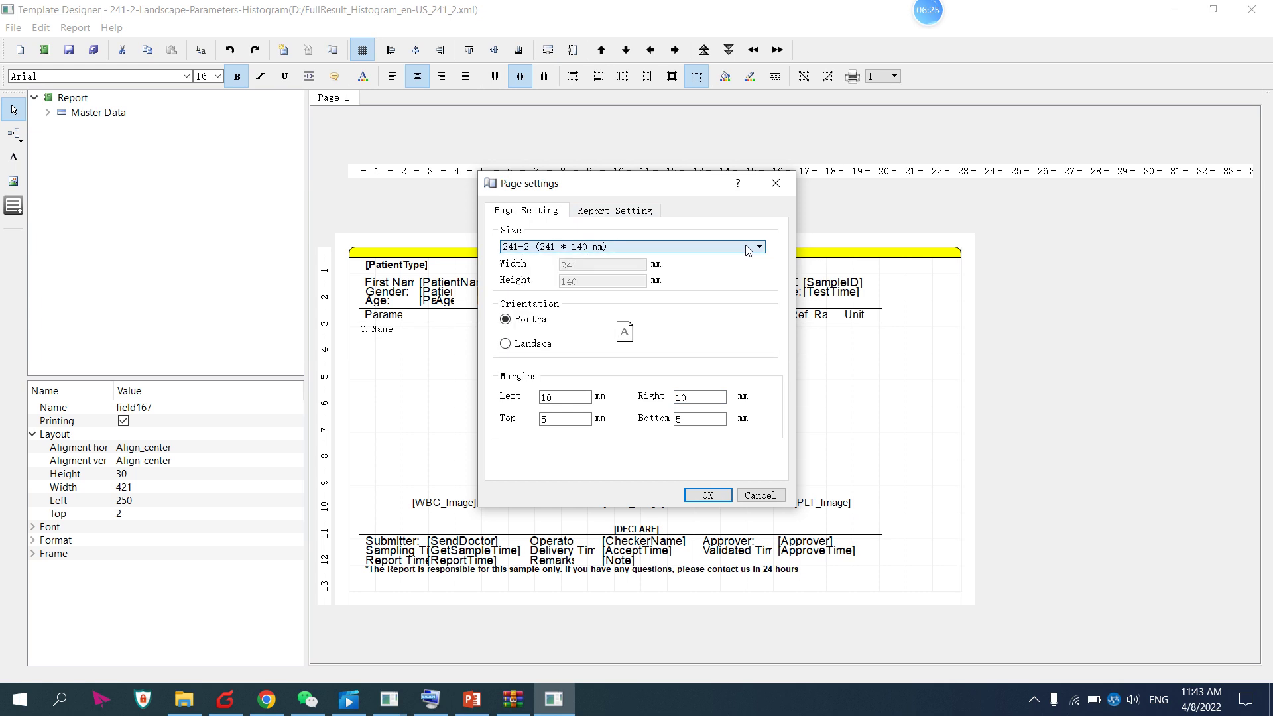
click(648, 216)
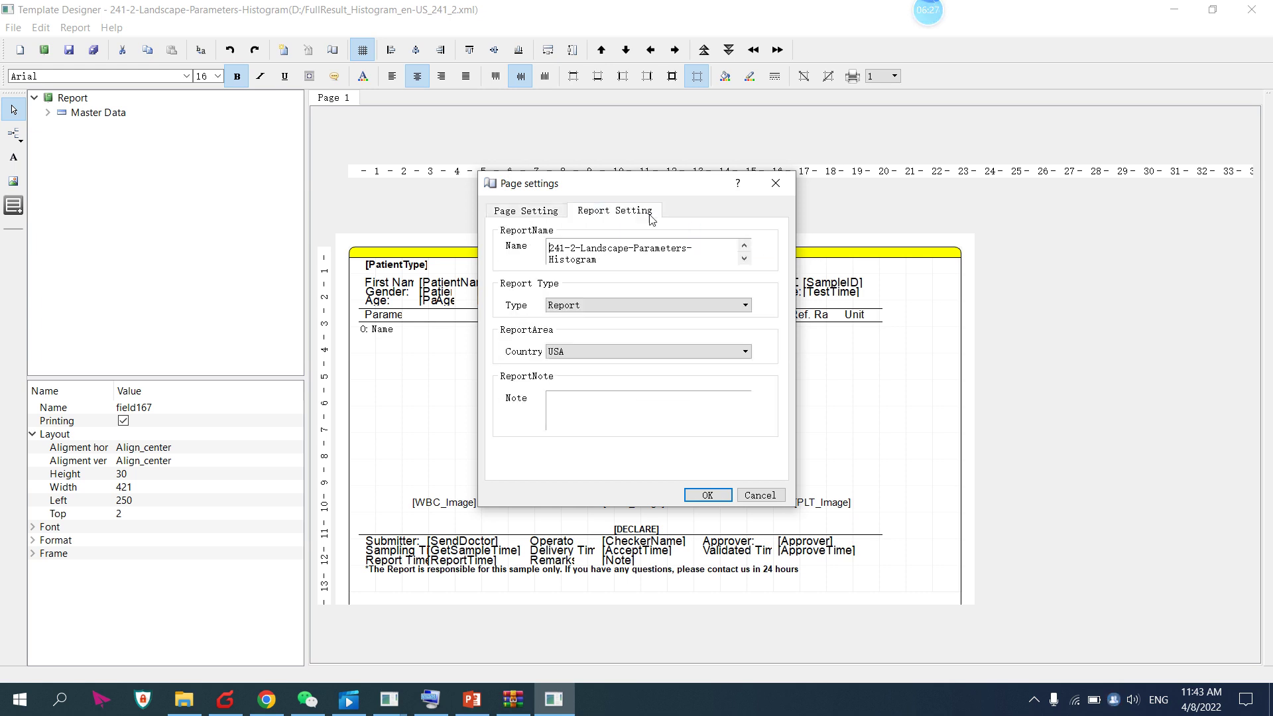
click(700, 495)
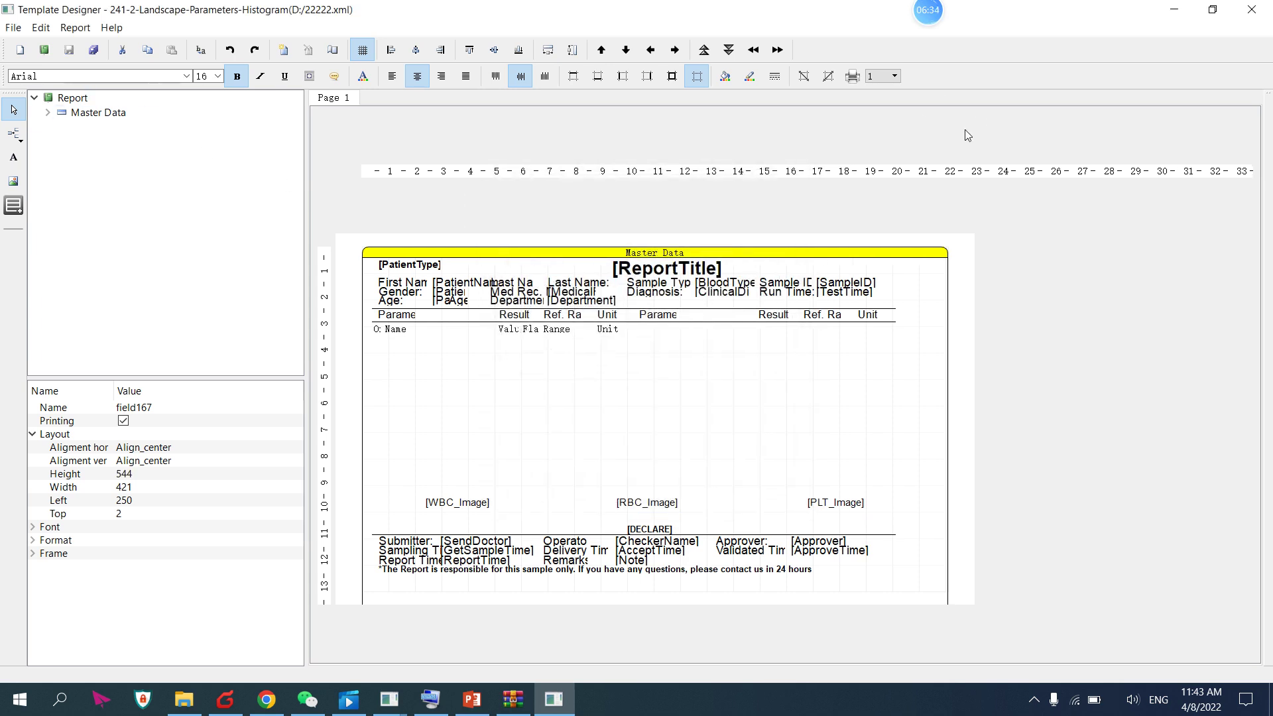
Minimize Template Designer and open DmEmbeddedAnalyzer's Setup page from Home
click(1170, 9)
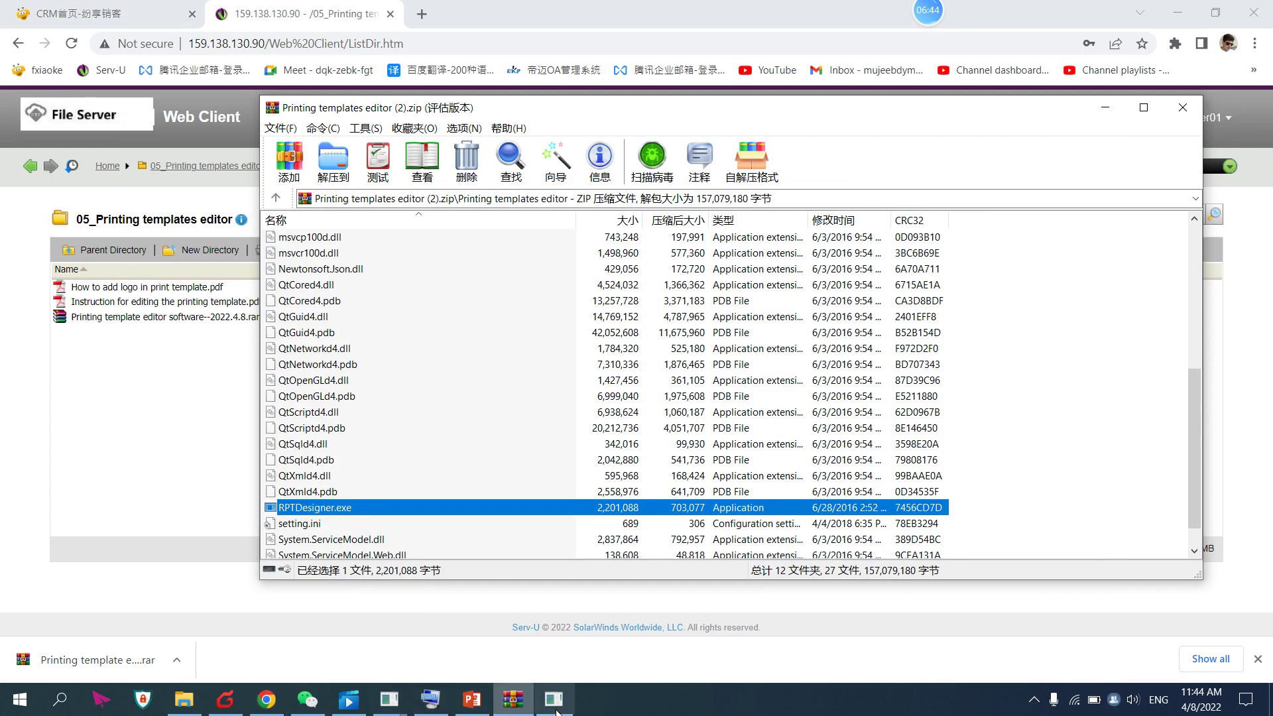
click(398, 710)
click(475, 619)
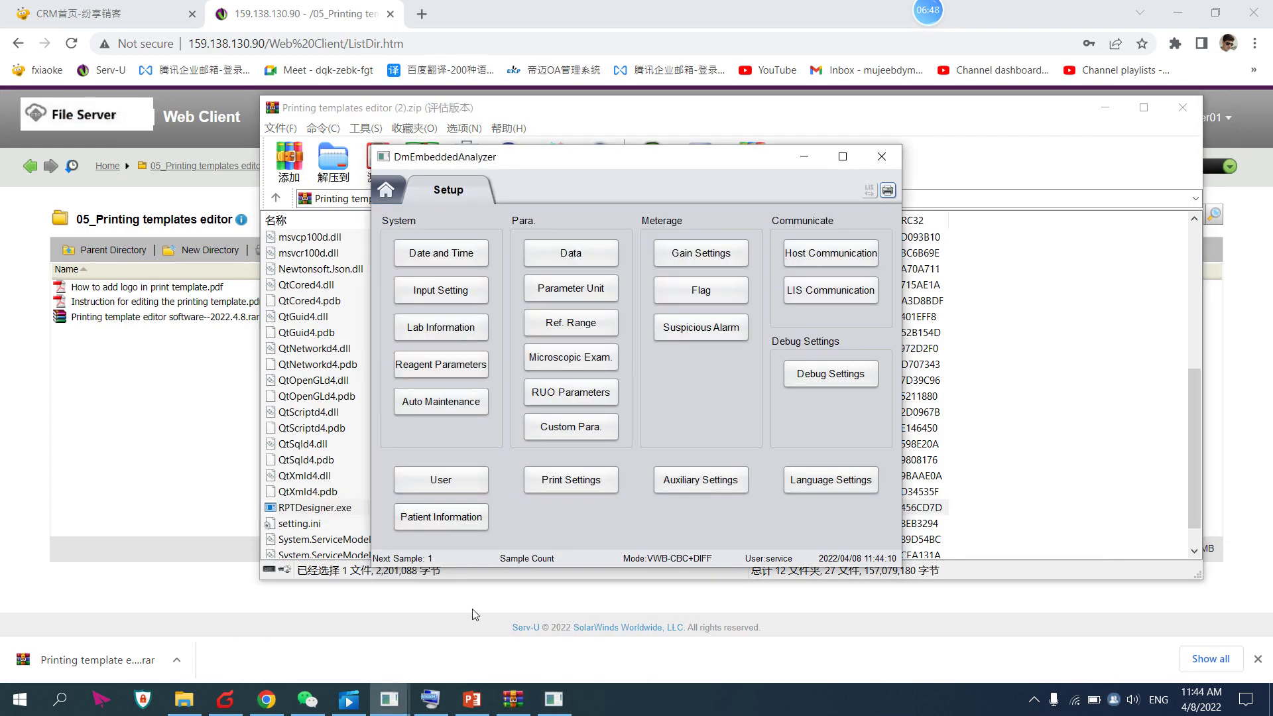
click(385, 189)
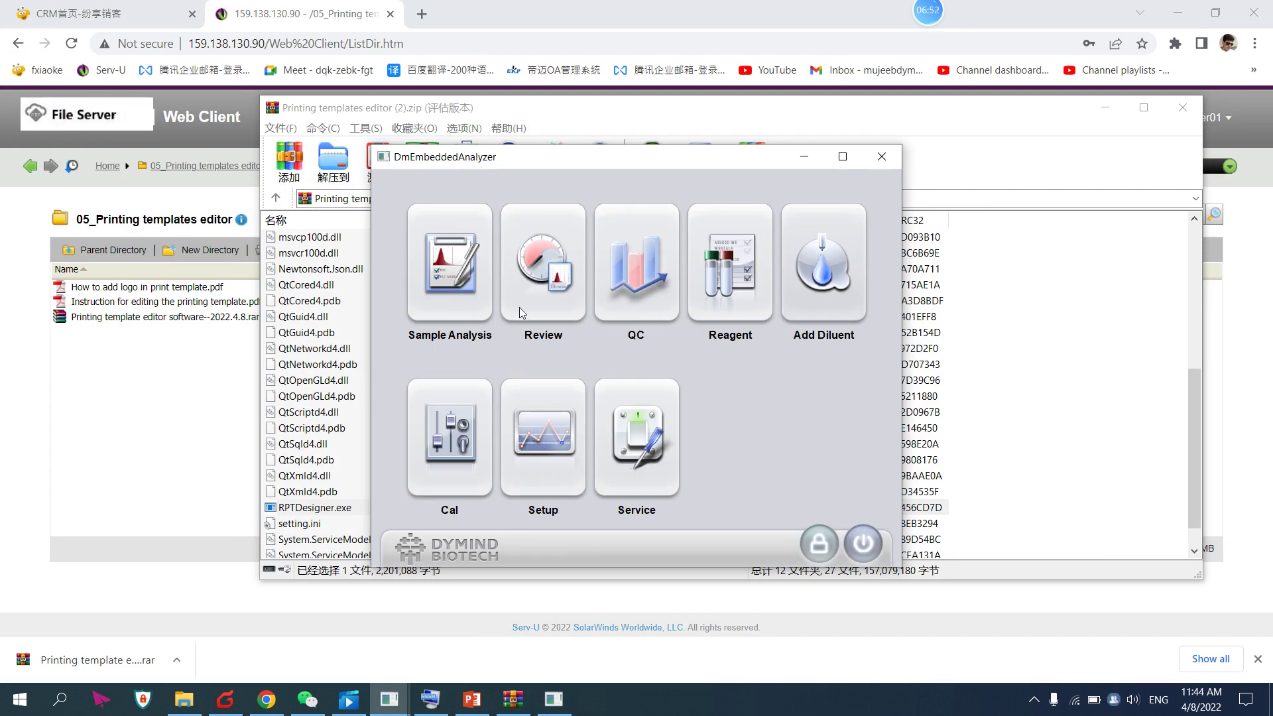
click(524, 440)
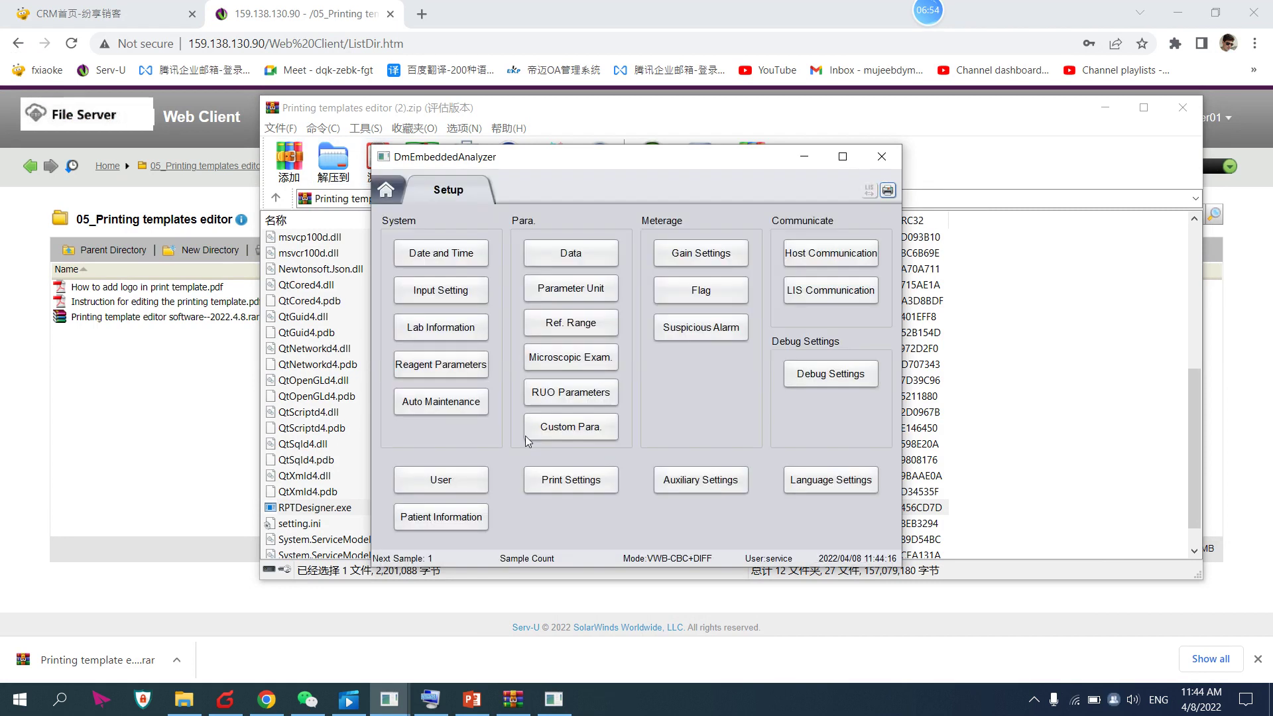
Import 1111111.xml through Print Settings and acknowledge the success message
click(576, 484)
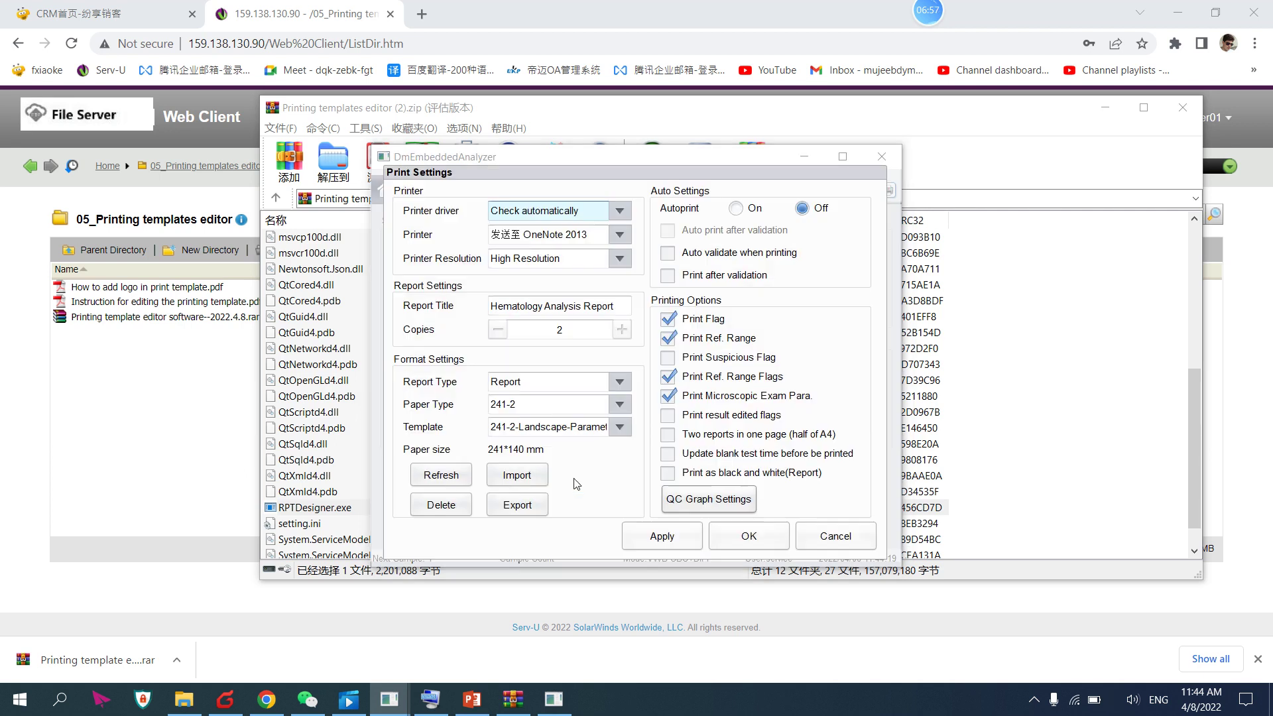
click(514, 476)
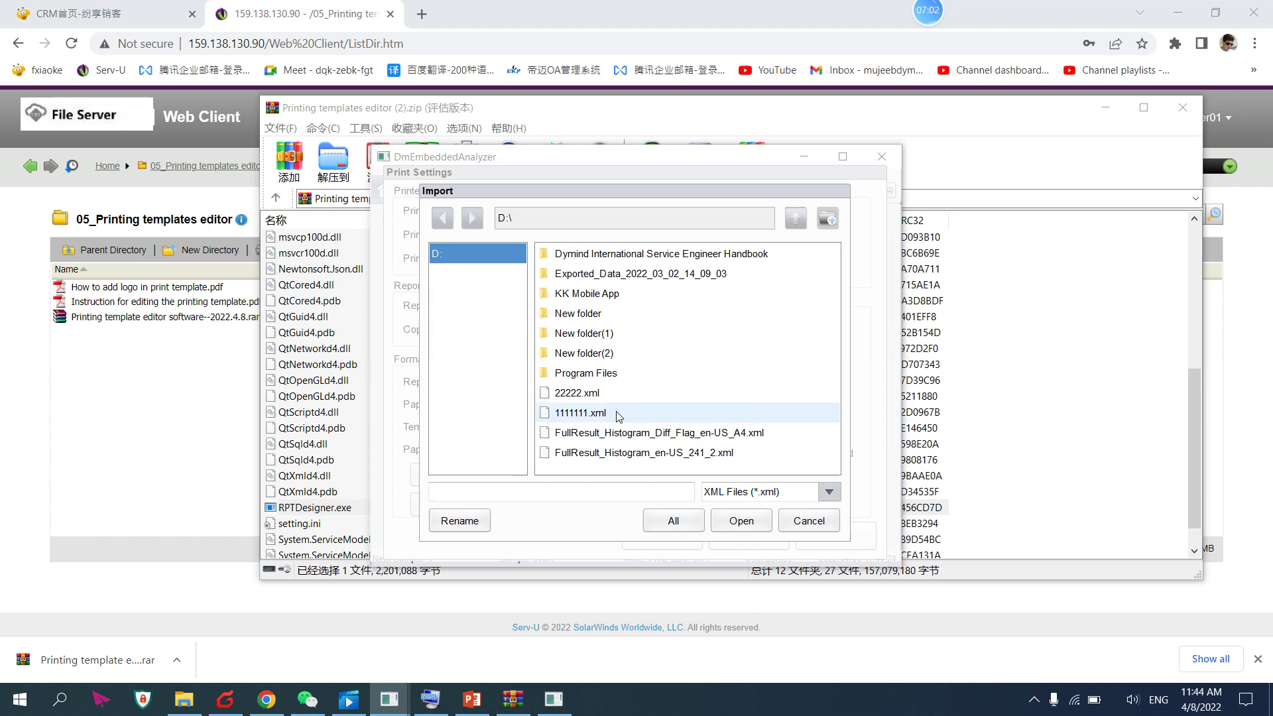
click(571, 417)
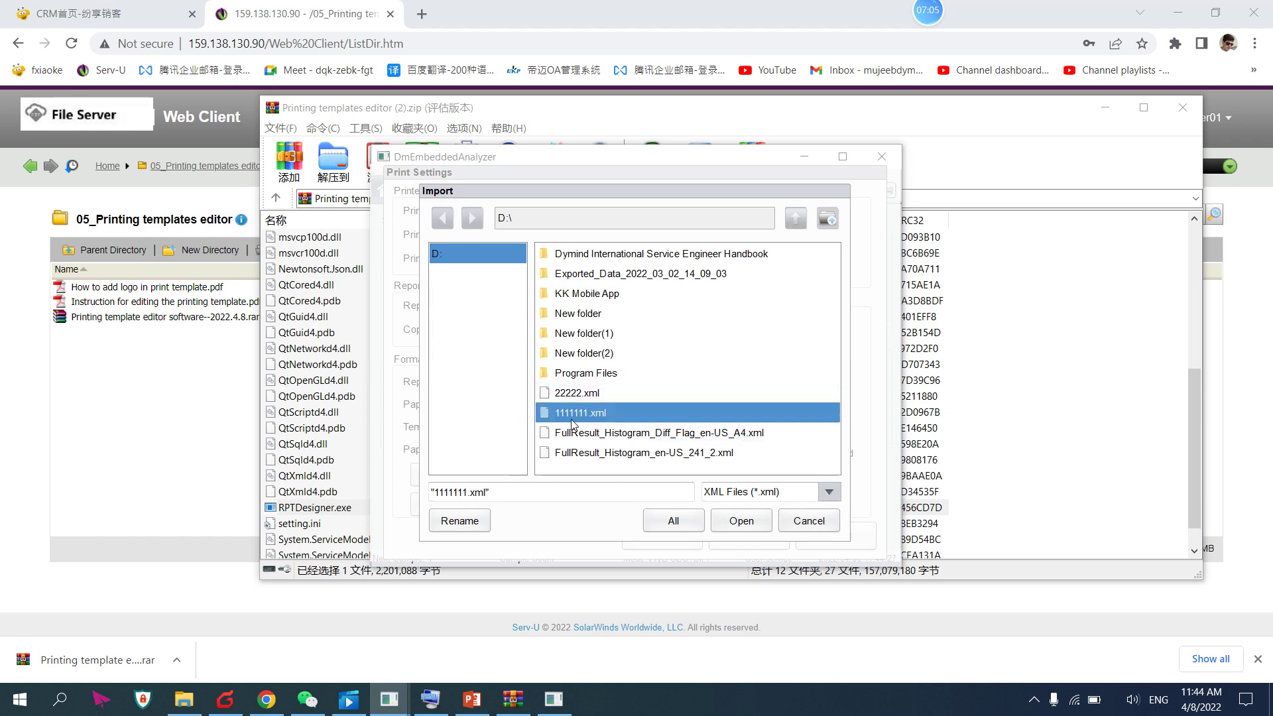
click(734, 523)
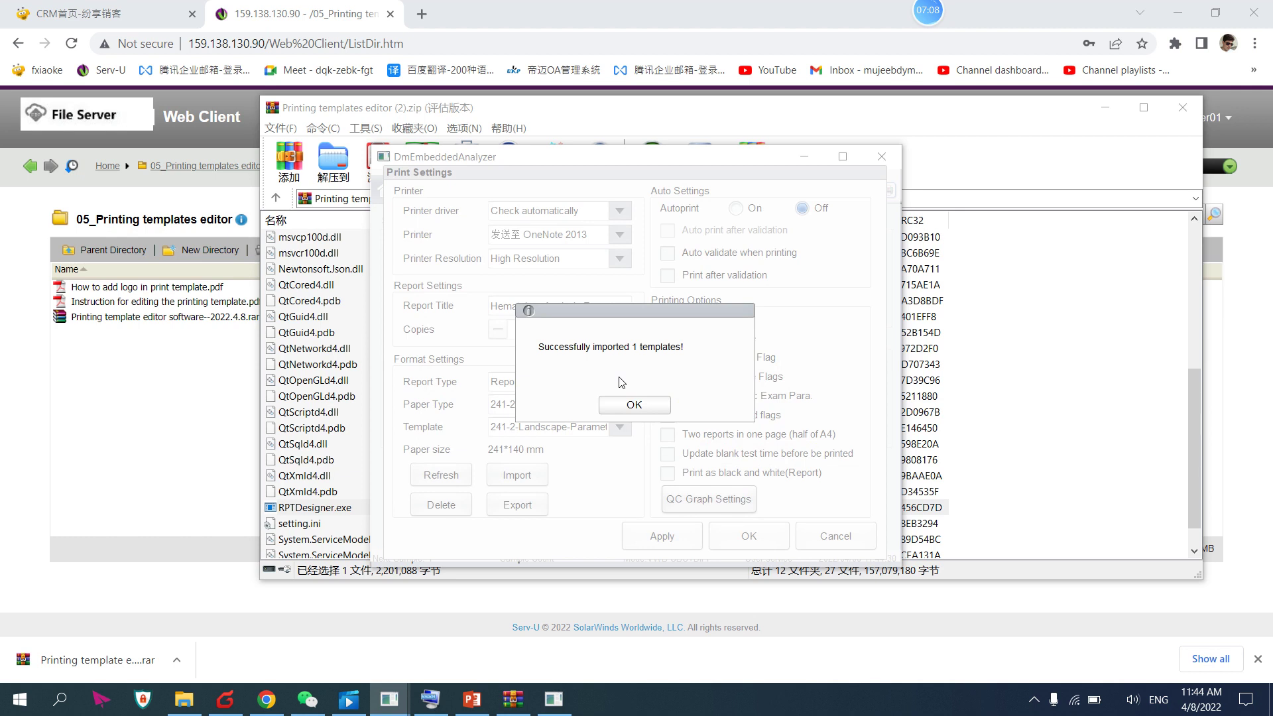
click(629, 406)
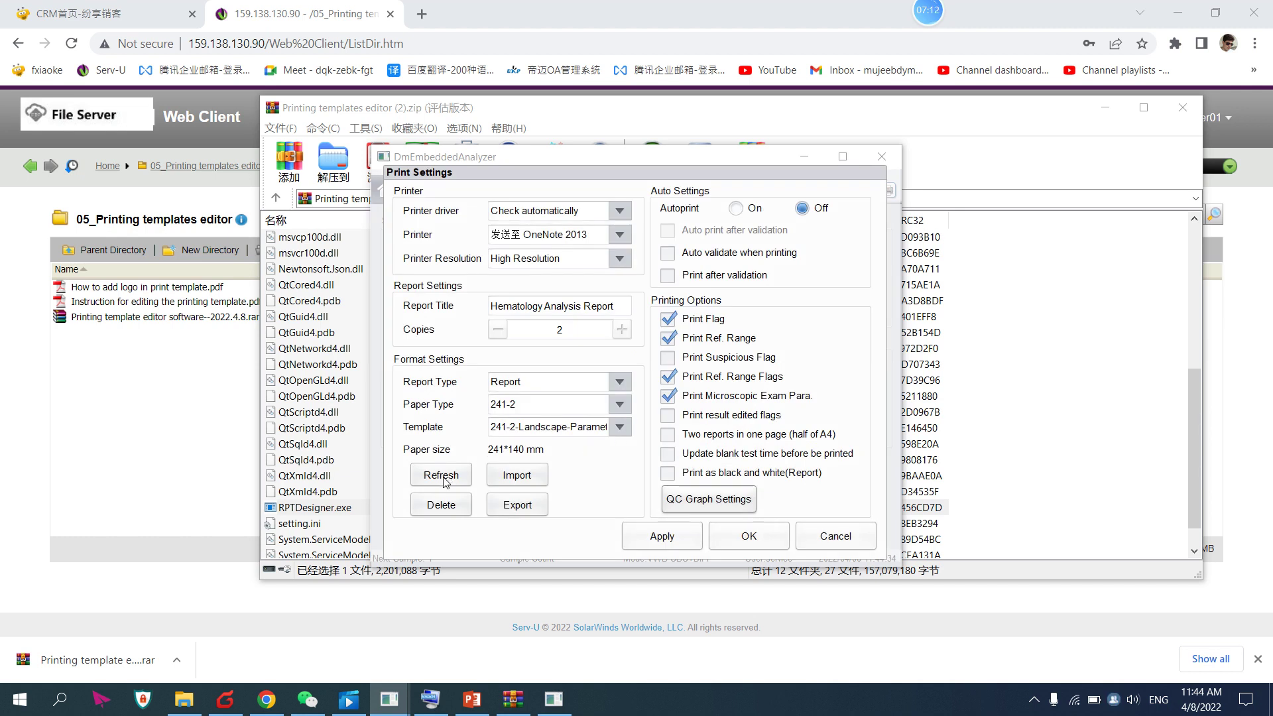
Choose the Histogram1 template from the list and confirm the print settings
click(617, 430)
click(600, 448)
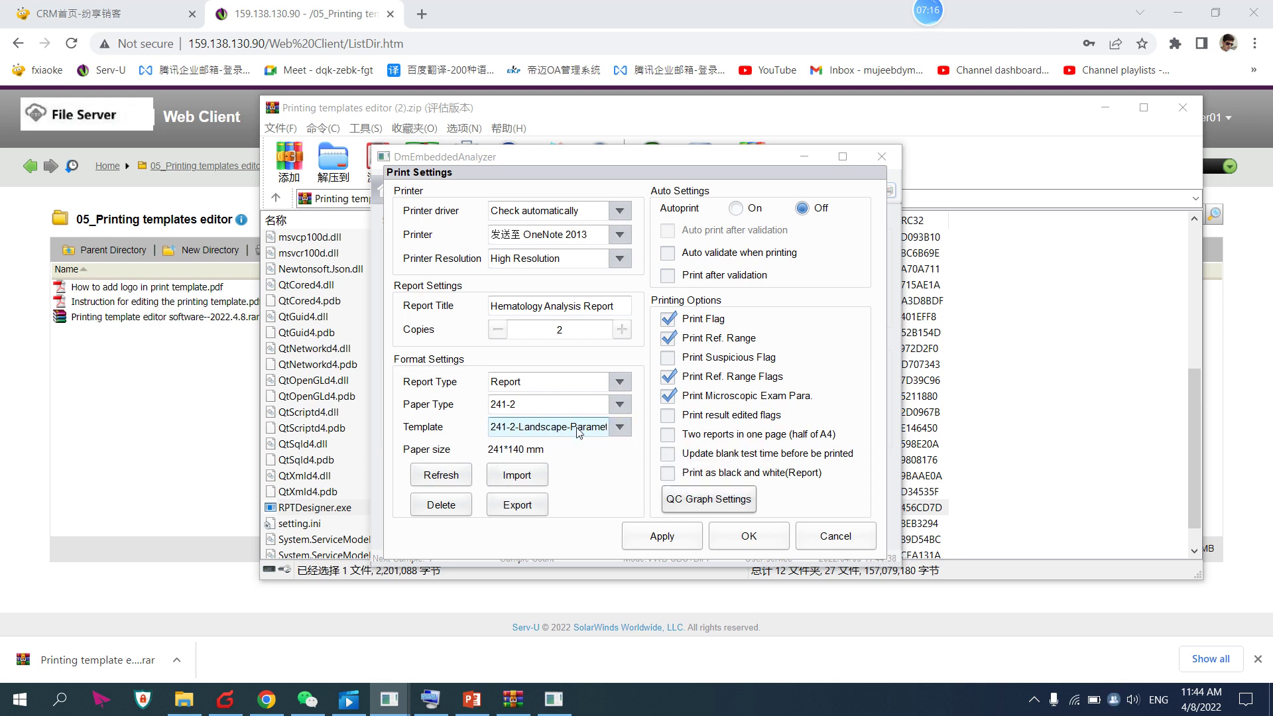
click(759, 541)
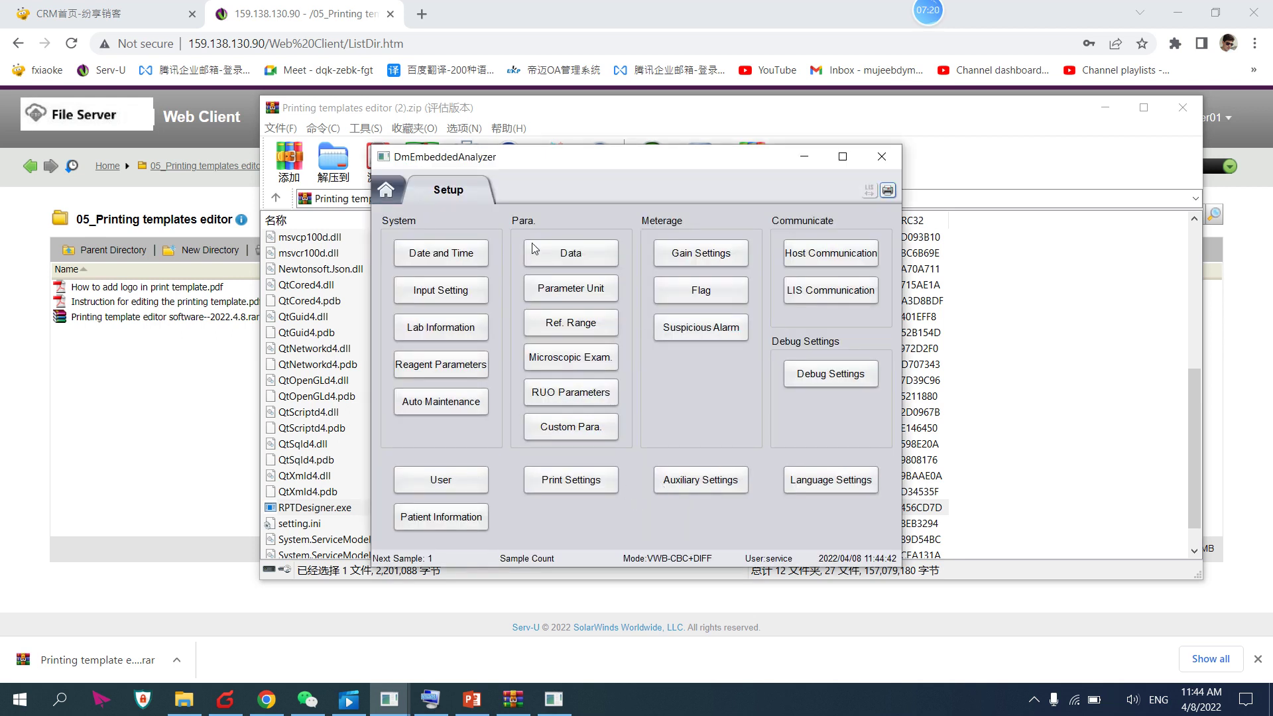
mouse_move(922, 23)
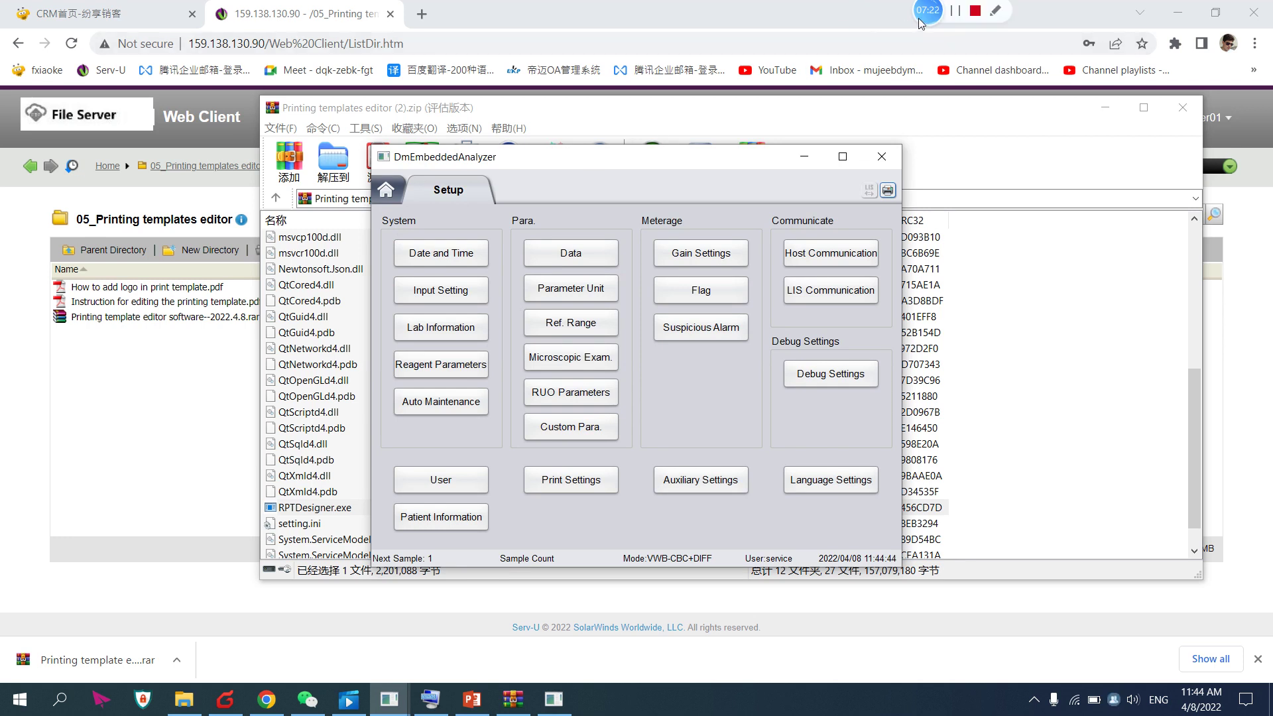